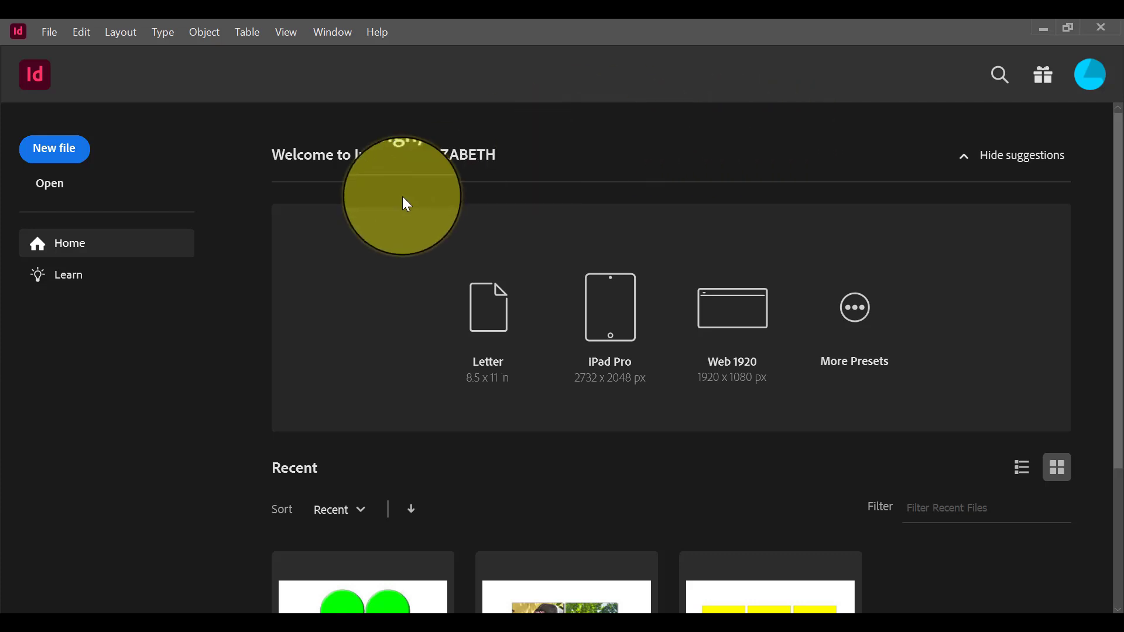
left_click(65, 153)
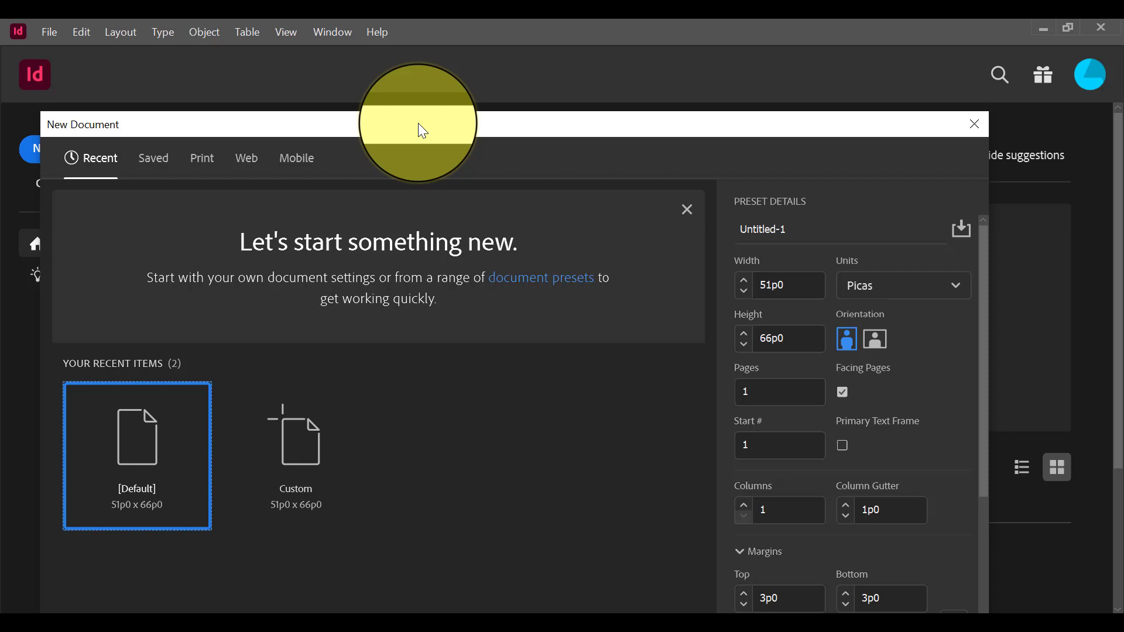
left_click(973, 128)
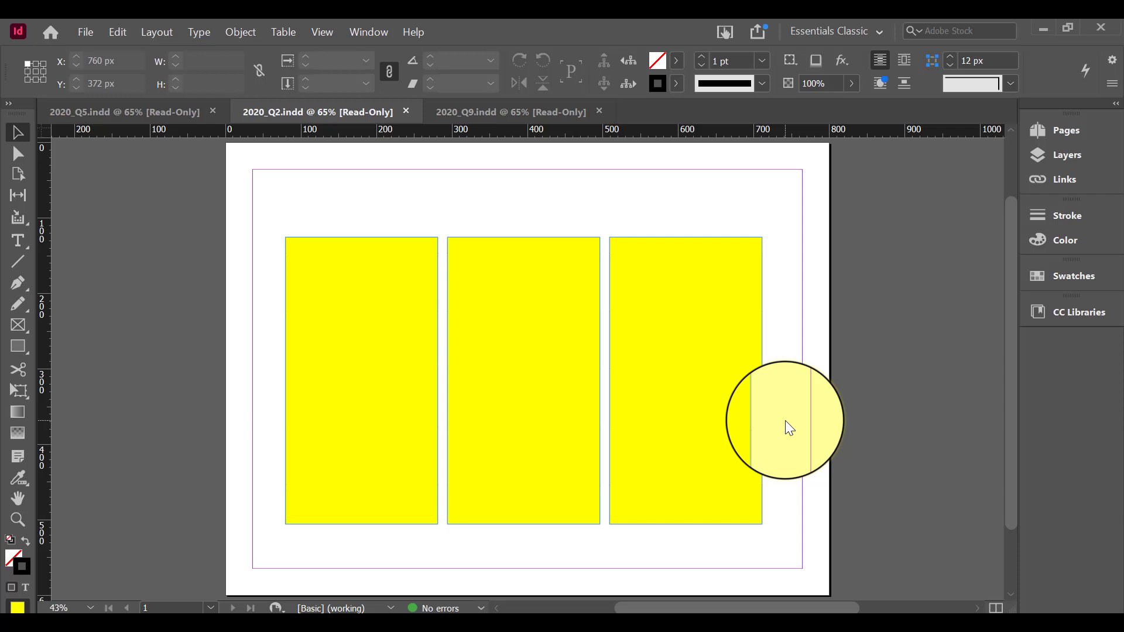
Display the Object Styles panel and move it up over the page's upper-right corner, away from the middle yellow frame
left_click(371, 23)
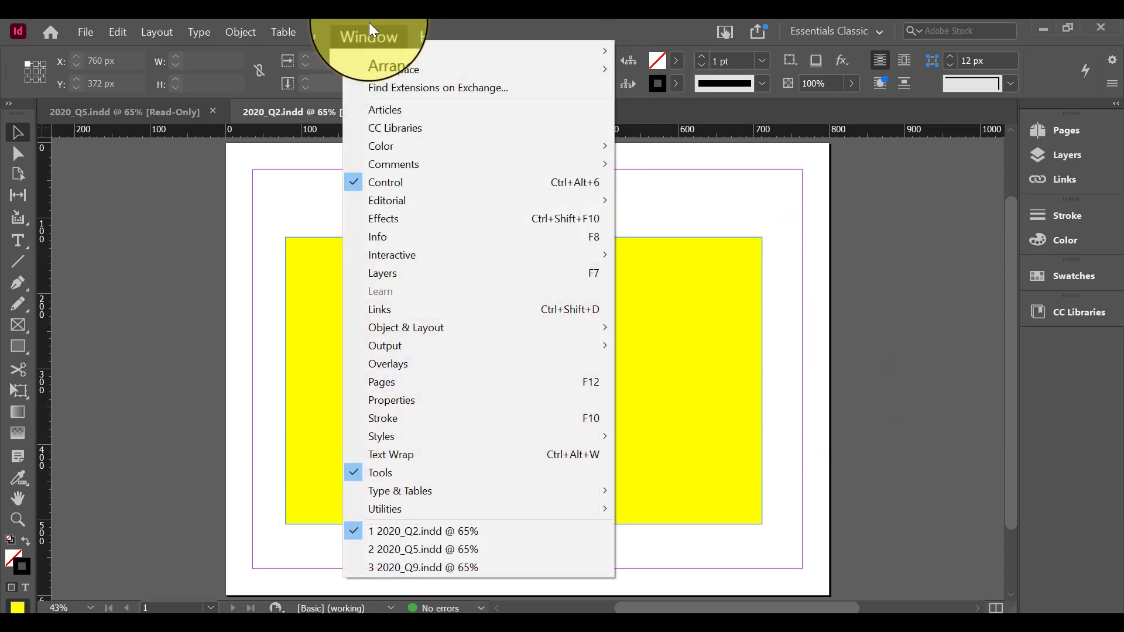
mouse_move(424, 440)
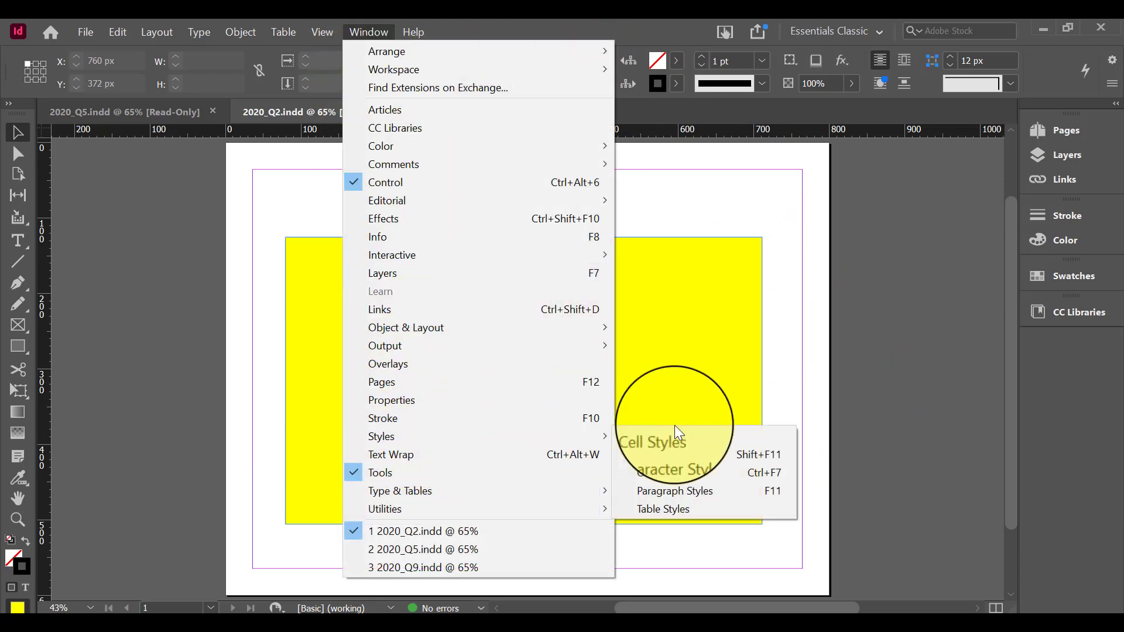
left_click(666, 469)
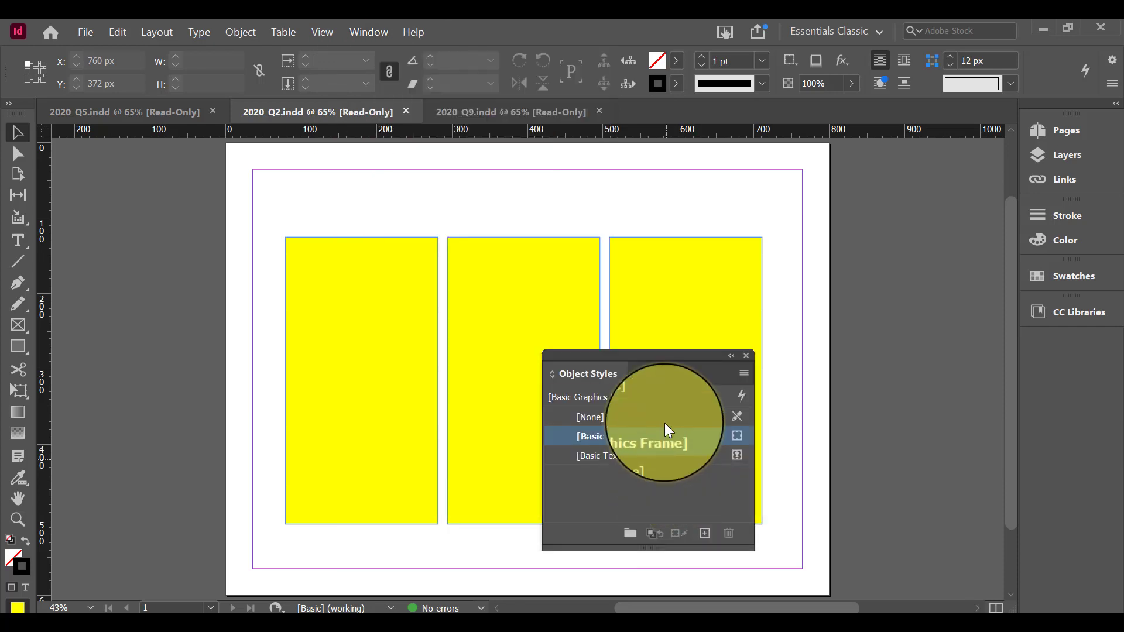
left_click_drag(685, 350, 853, 176)
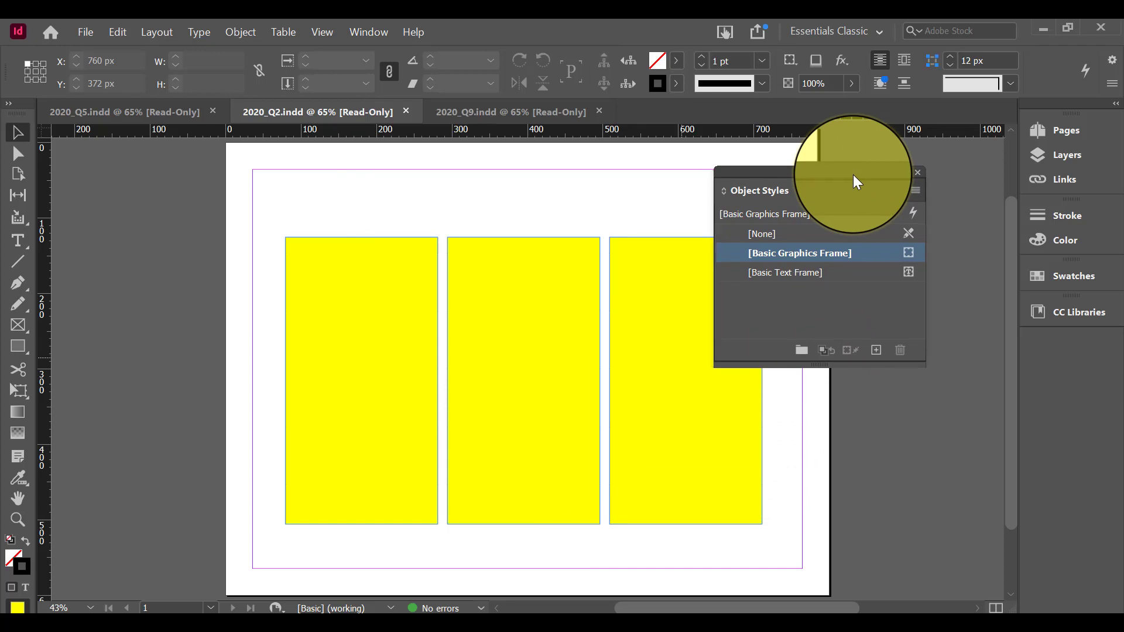
left_click(916, 189)
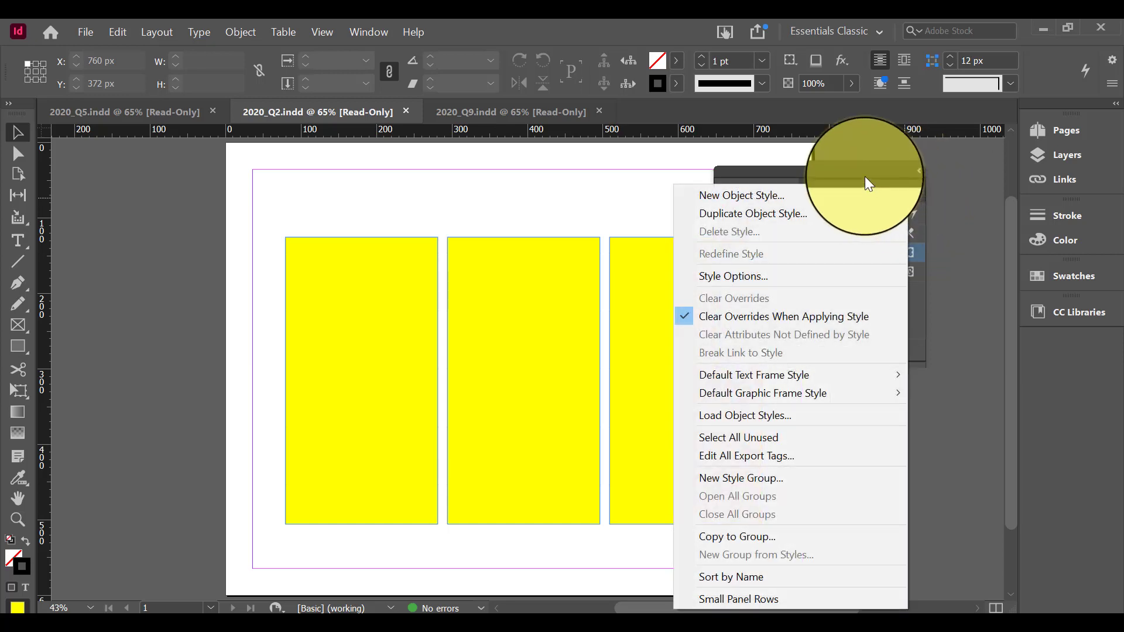
left_click(865, 178)
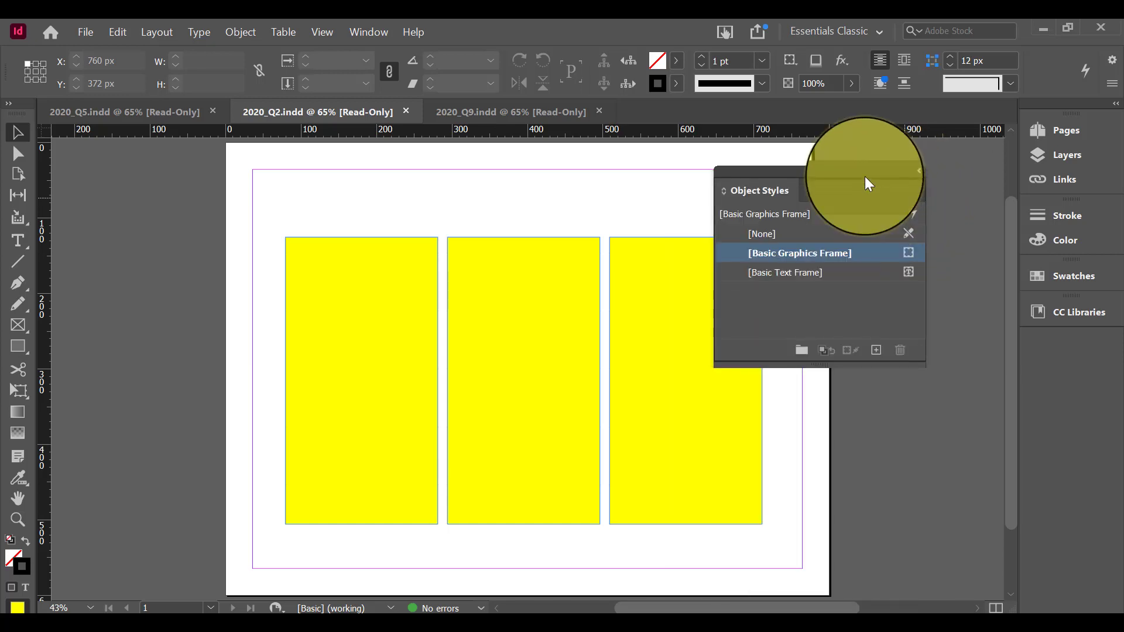
Create a new object style based on [Basic Graphics Frame] and name it Fancy Frames
left_click(877, 354)
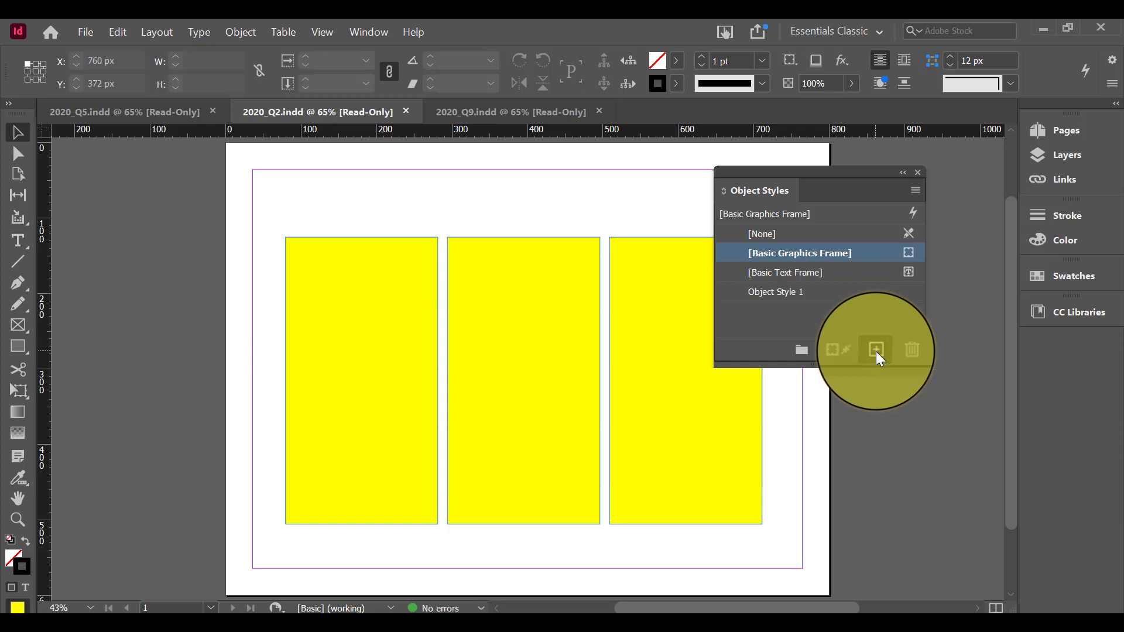
left_click(799, 289)
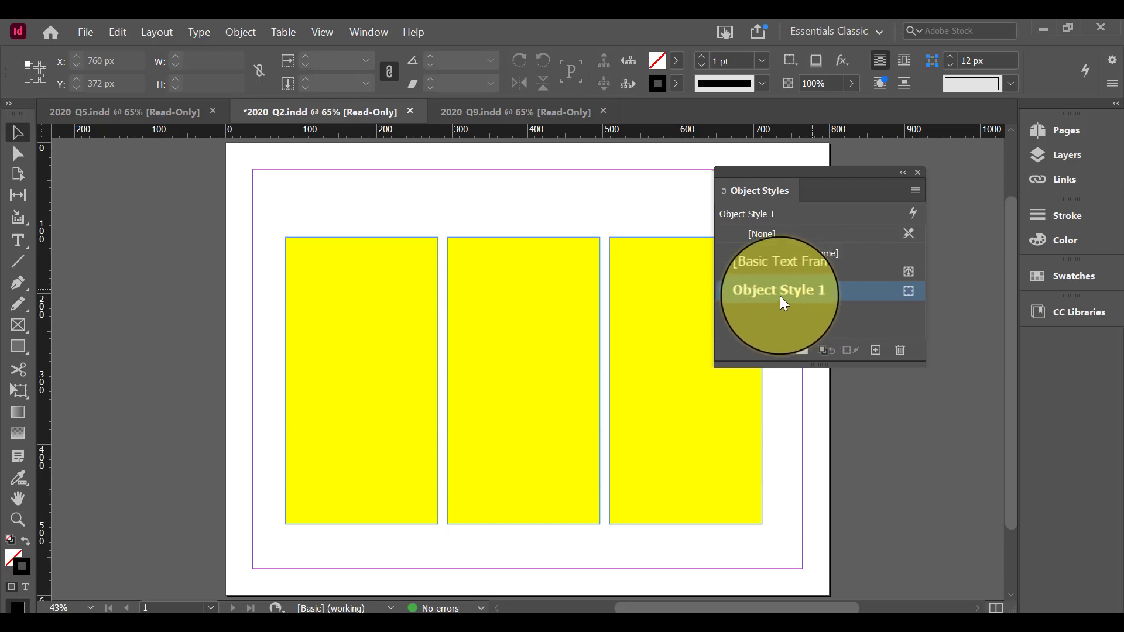
double_click(786, 293)
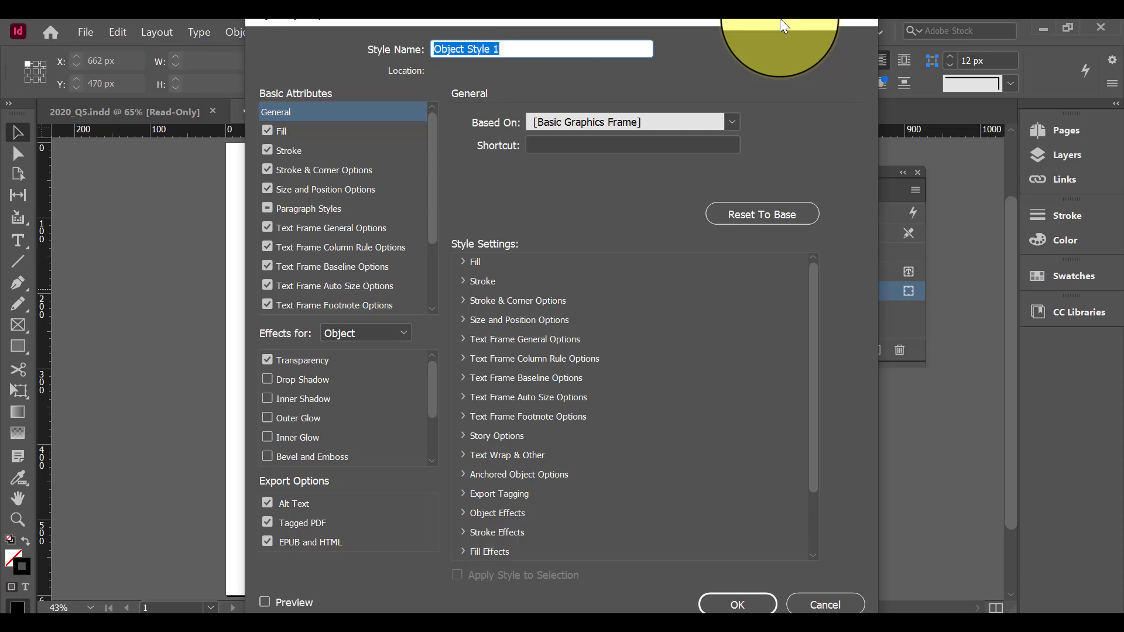
type("Fanc")
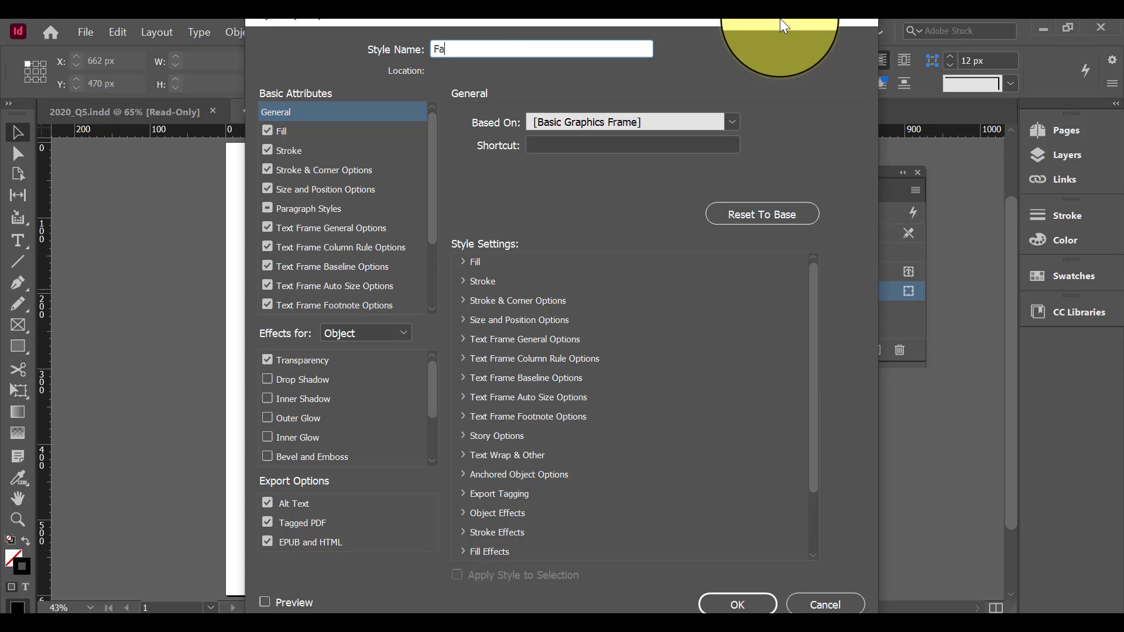
key("BackSpace")
key("BackSpace")
type("cy Frames")
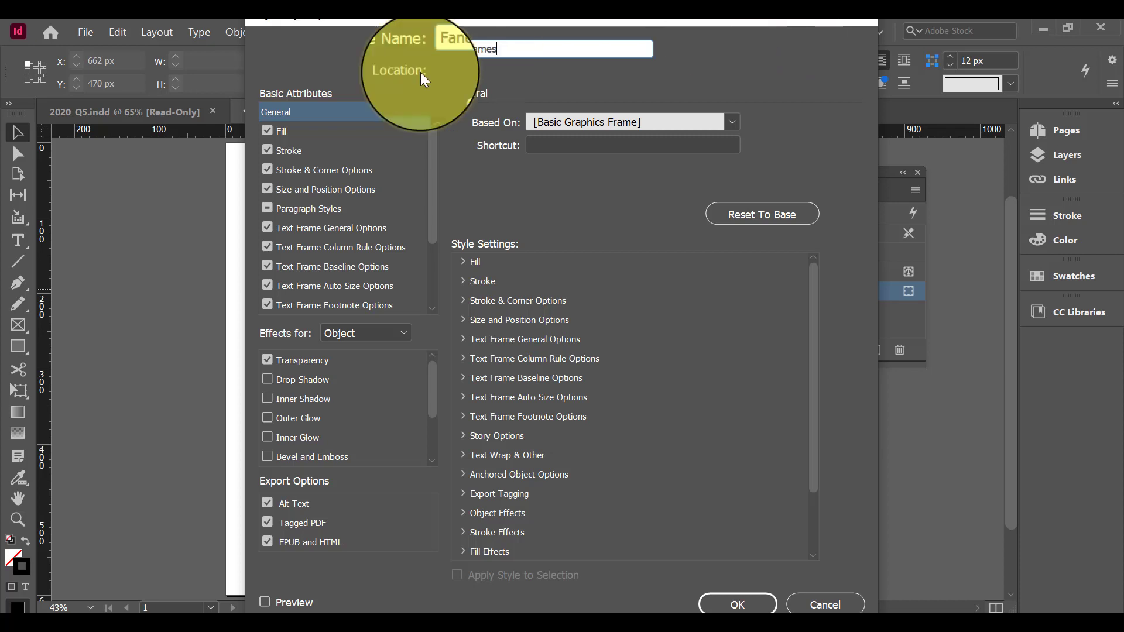
Set the fill colour of the Fancy Frames object style to RGB Magenta
left_click(294, 131)
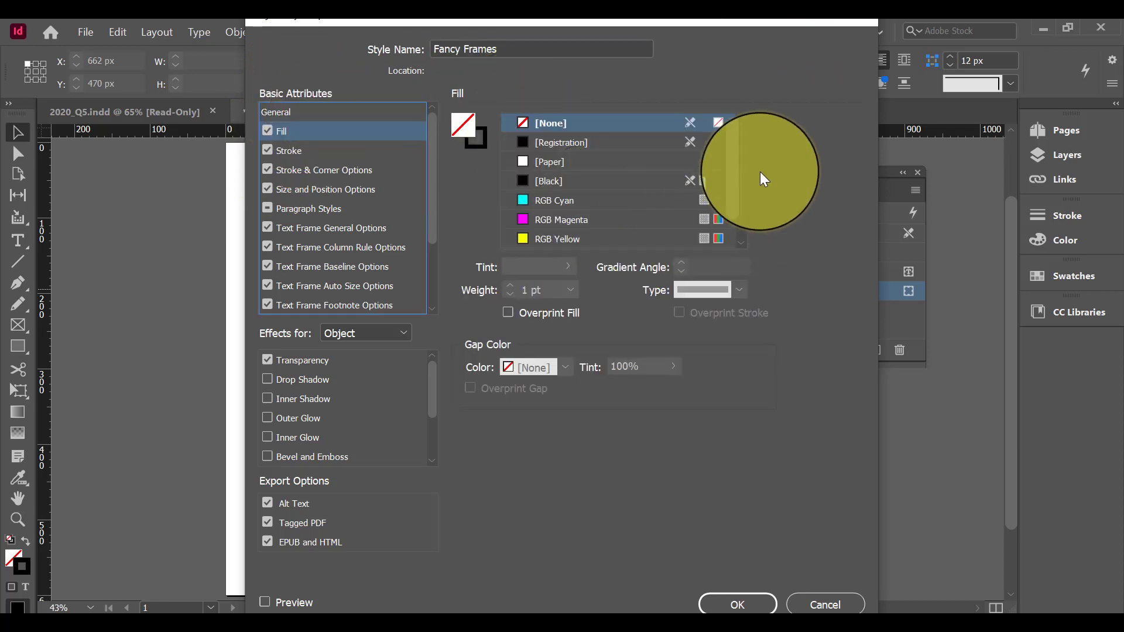
scroll(738, 171, "down", 1)
scroll(739, 171, "down", 2)
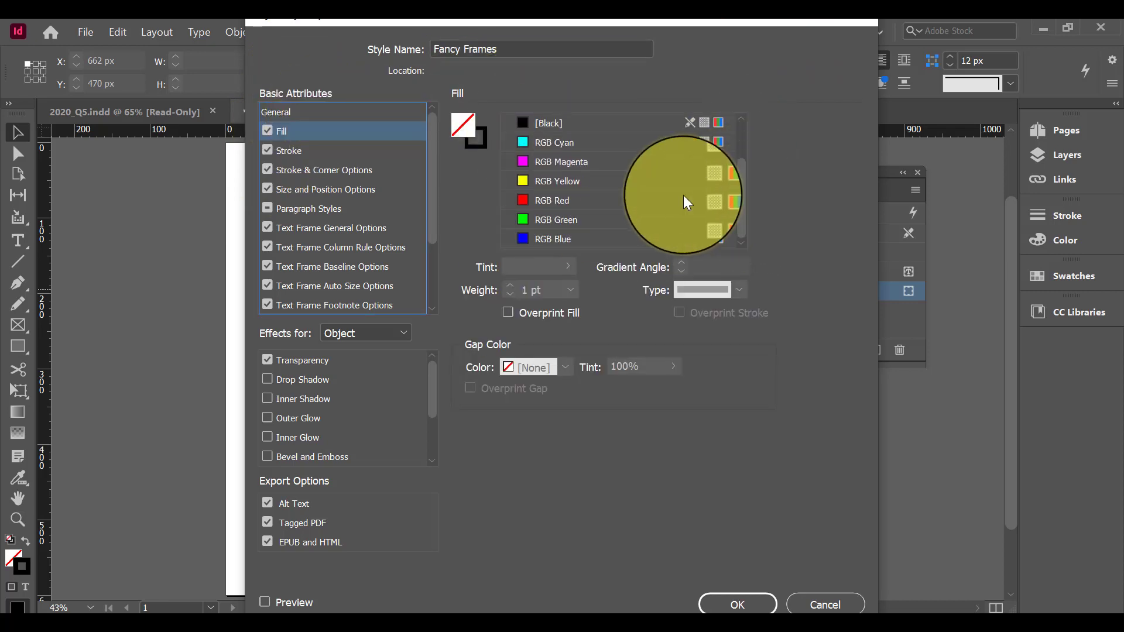
left_click(610, 164)
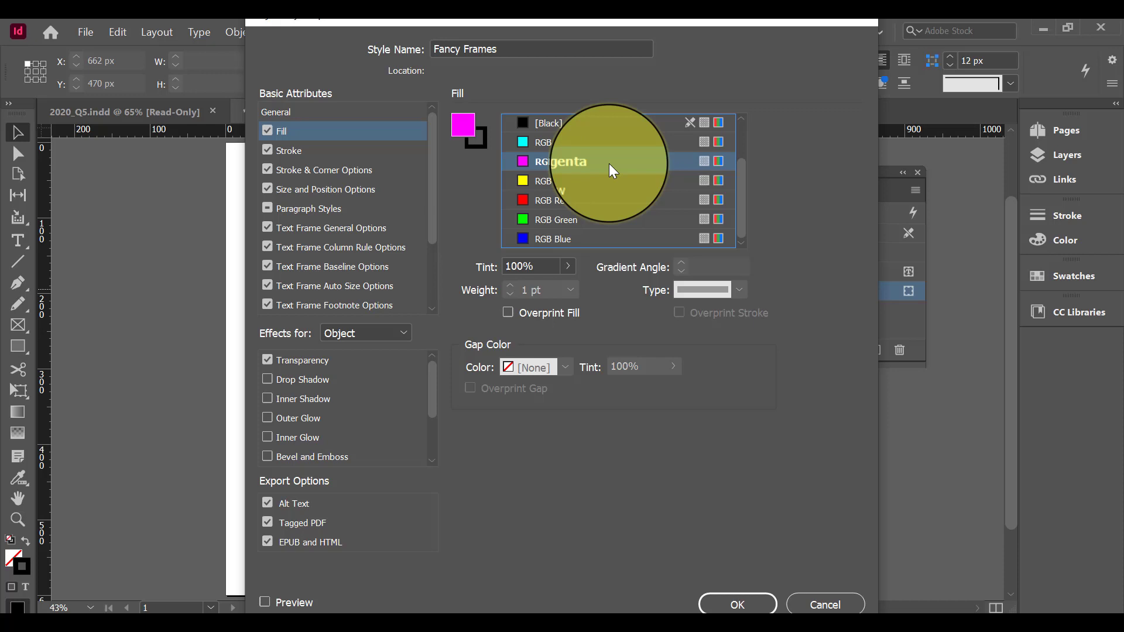
Give the Fancy Frames style an RGB Blue stroke with a weight of 3 pt
left_click(294, 150)
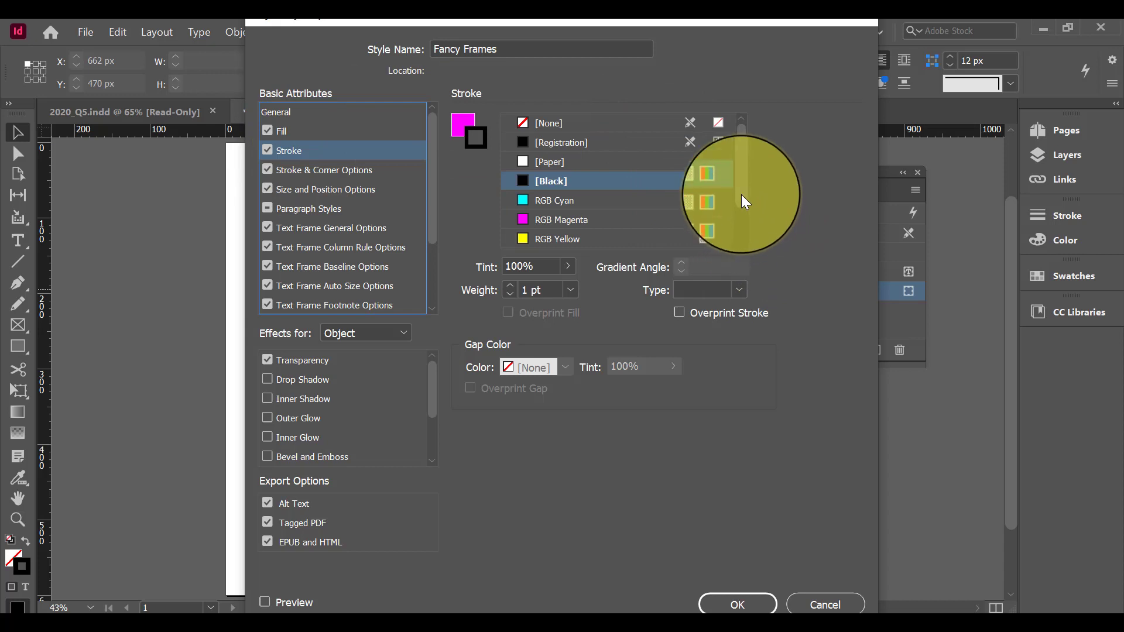
scroll(569, 207, "down", 3)
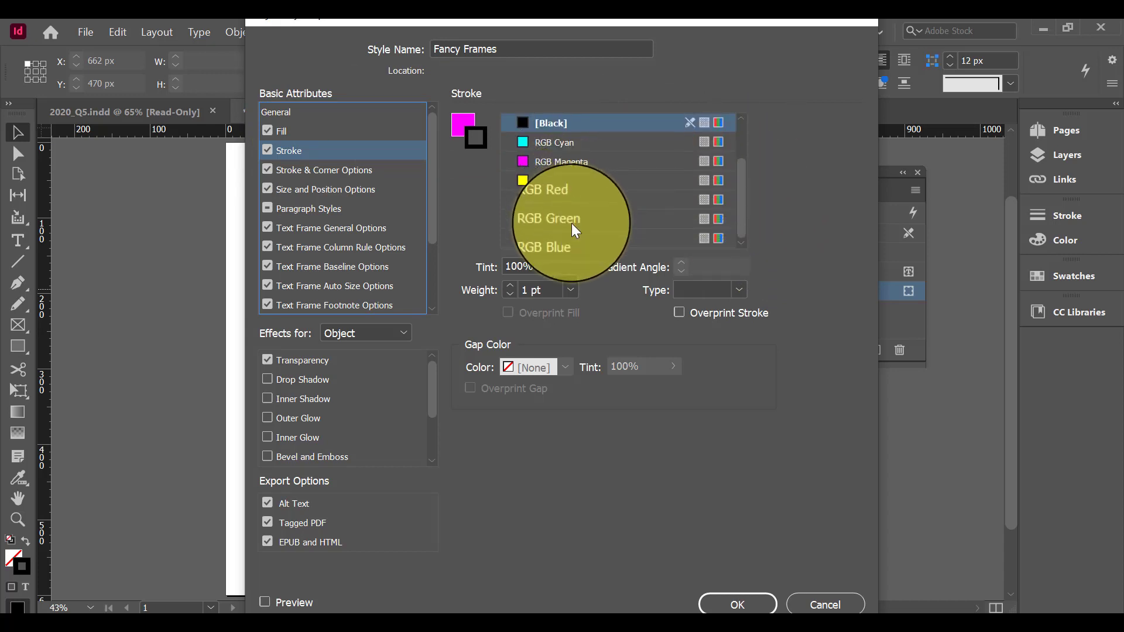
left_click(587, 237)
scroll(588, 237, "up", 3)
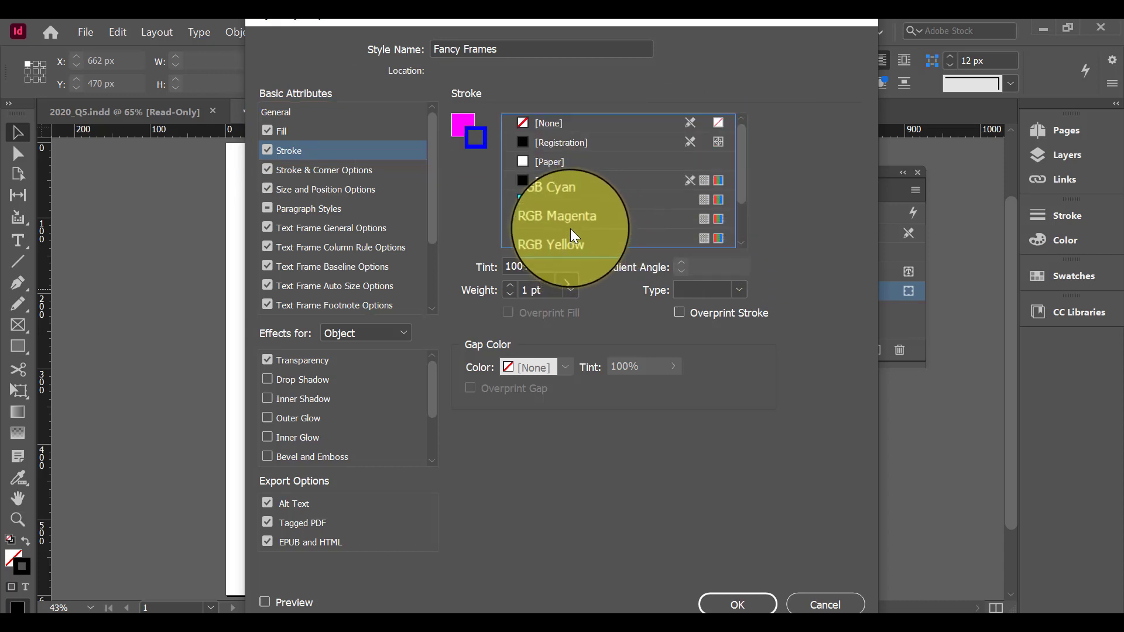
scroll(577, 216, "down", 3)
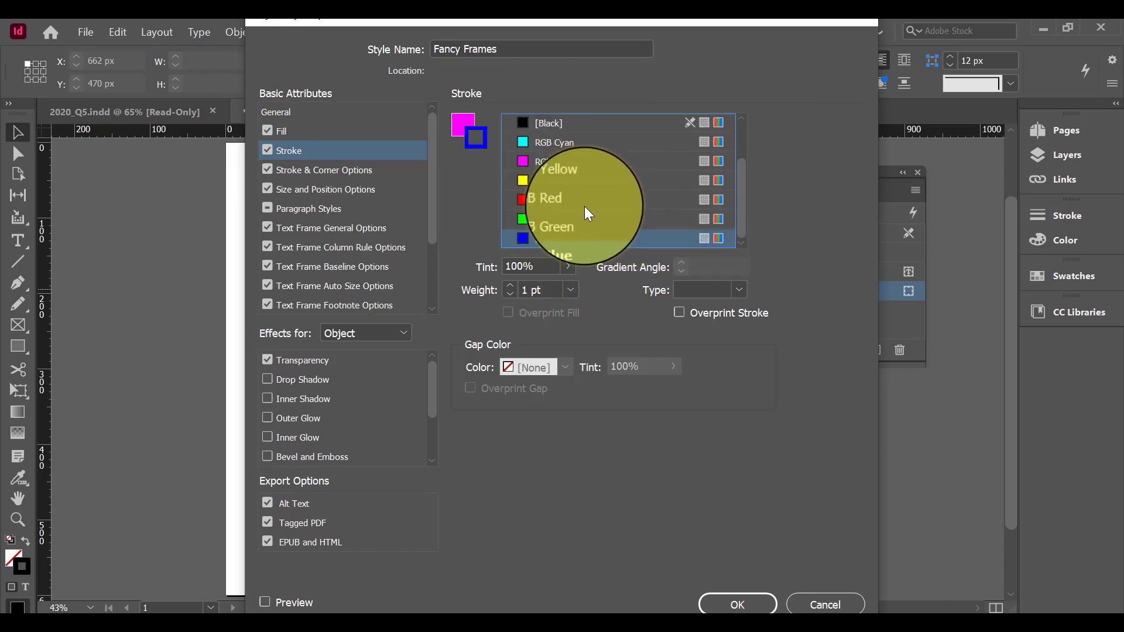
left_click(572, 287)
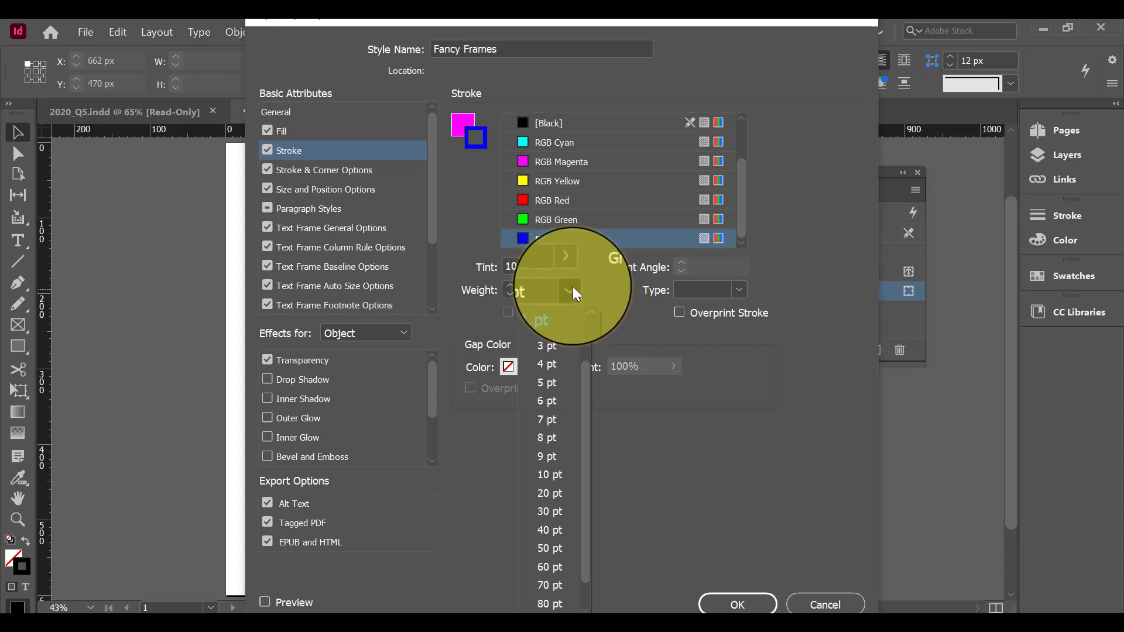
left_click(561, 338)
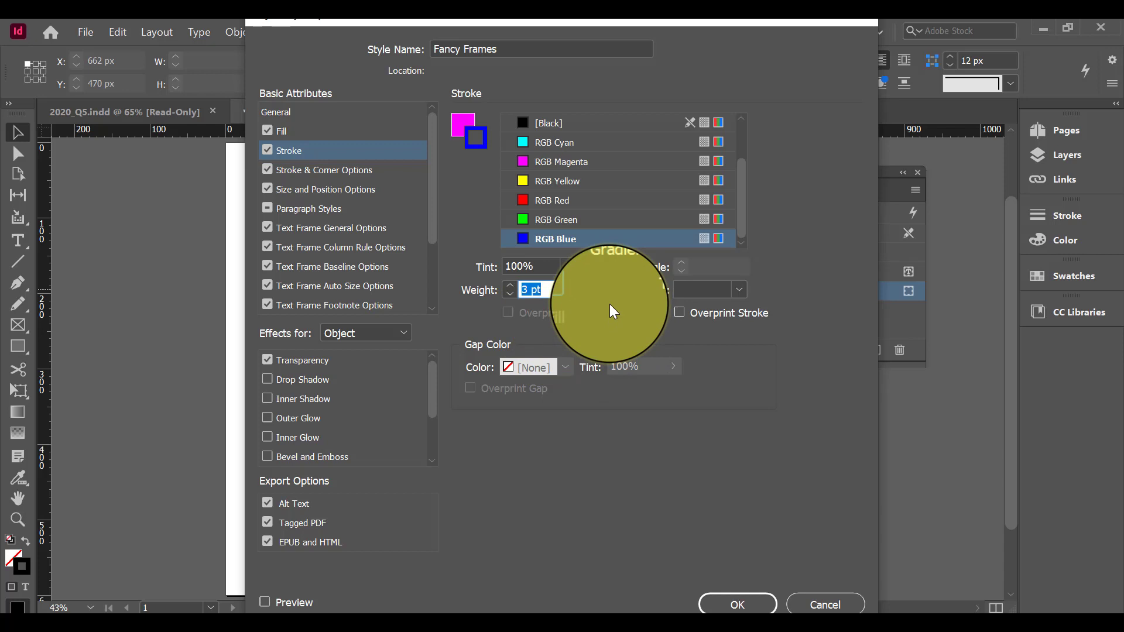
Set all four linked corners of the Fancy Frames style to the Fancy shape at 14 px and save the style
left_click(334, 171)
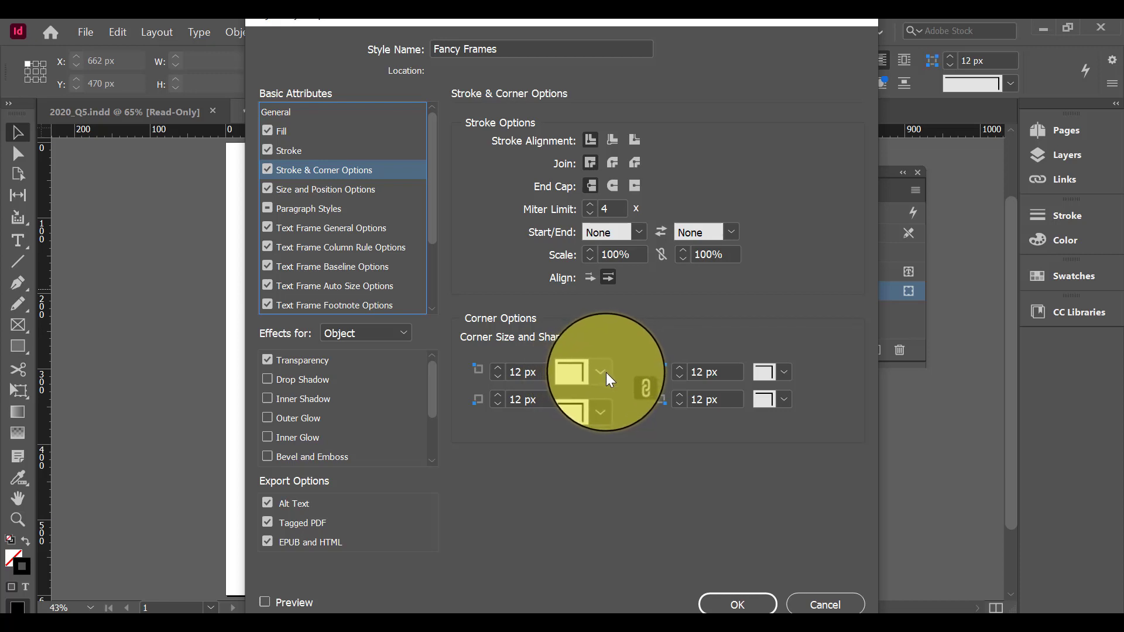
left_click(634, 386)
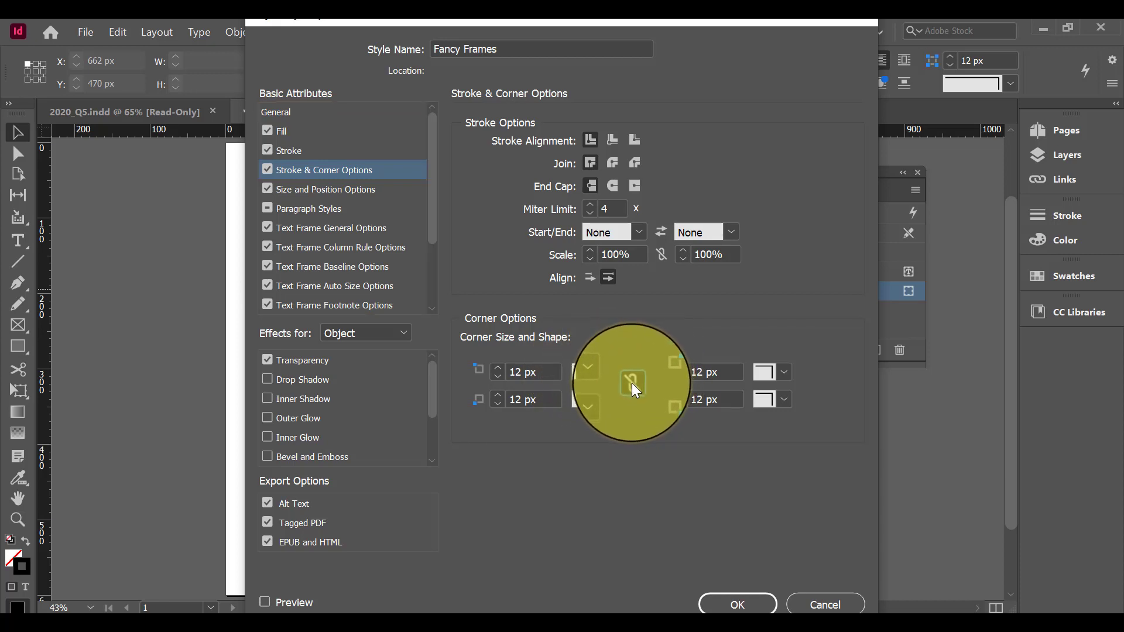
left_click(634, 385)
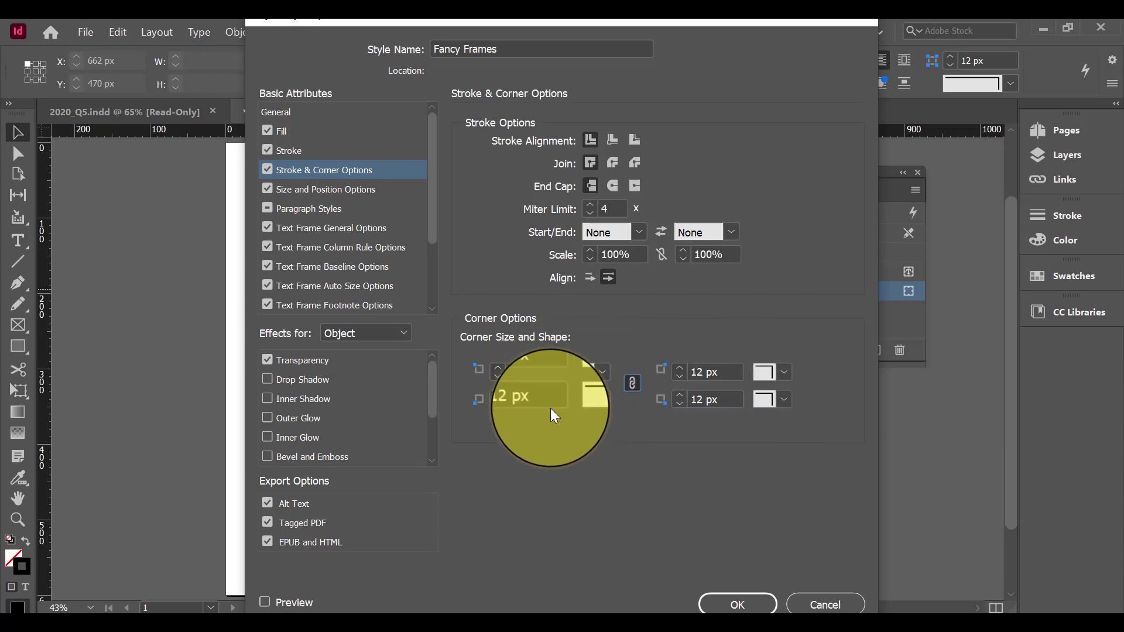
left_click(606, 375)
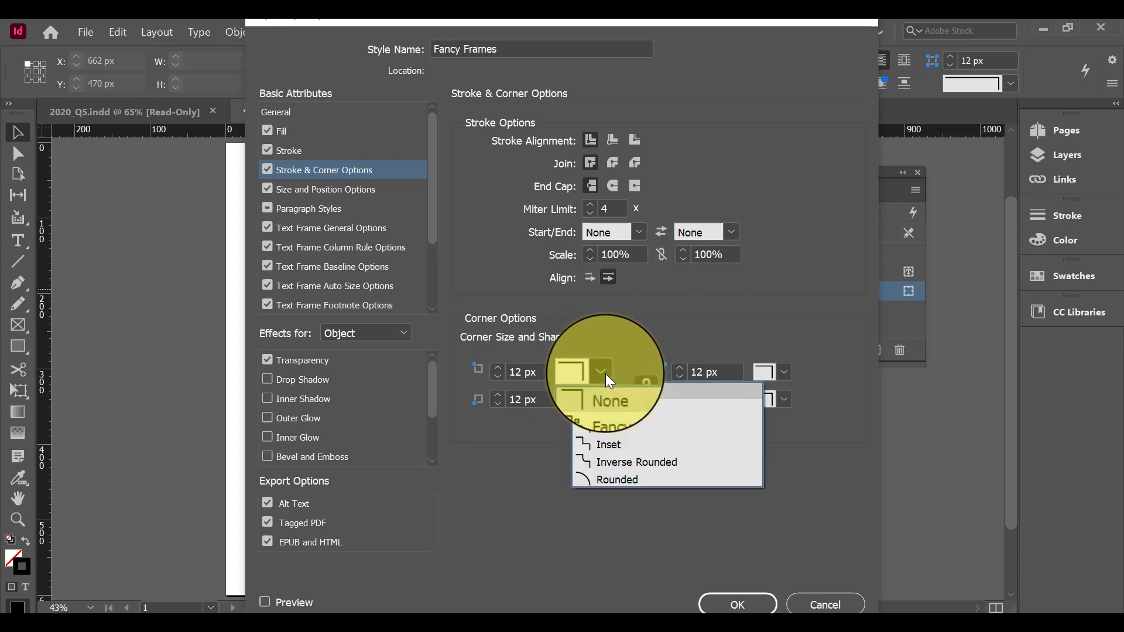
left_click(605, 408)
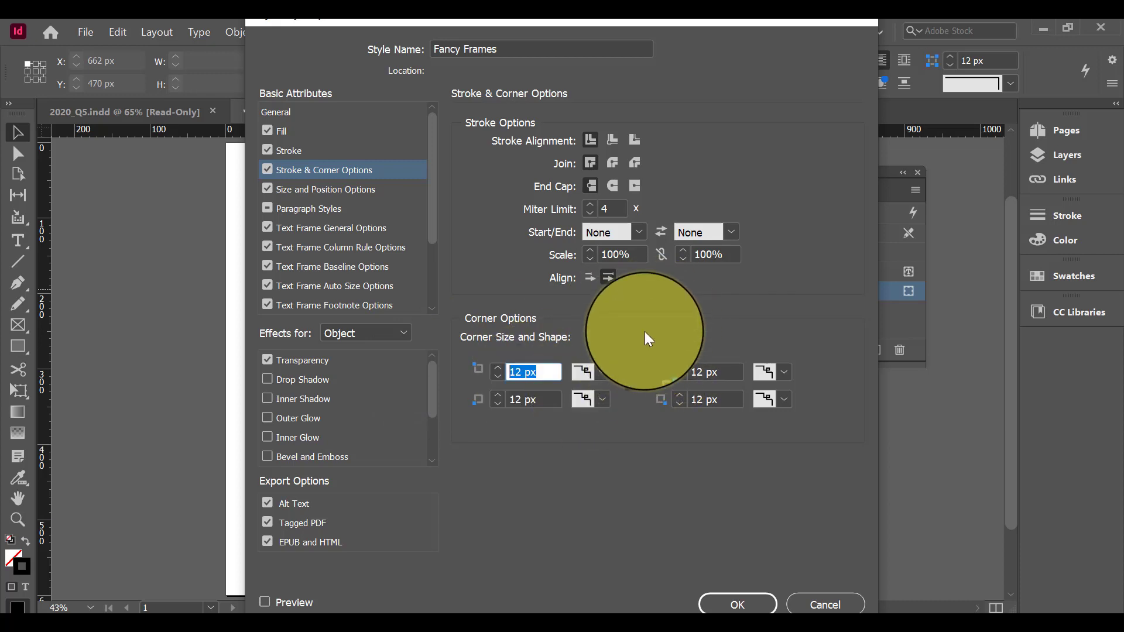
type("14")
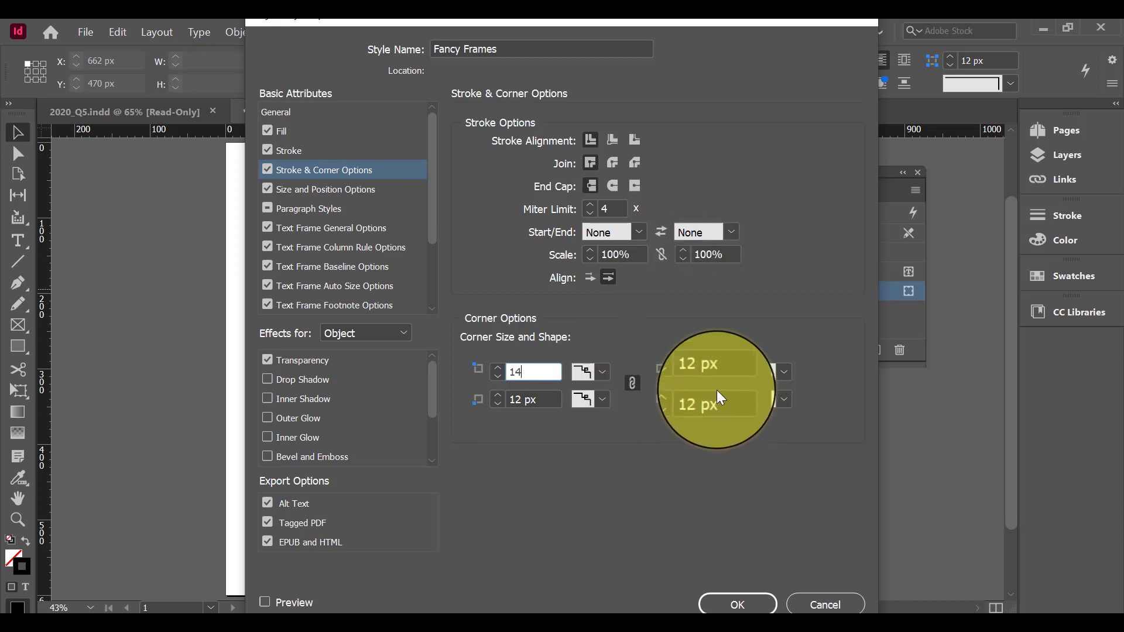
key("Tab")
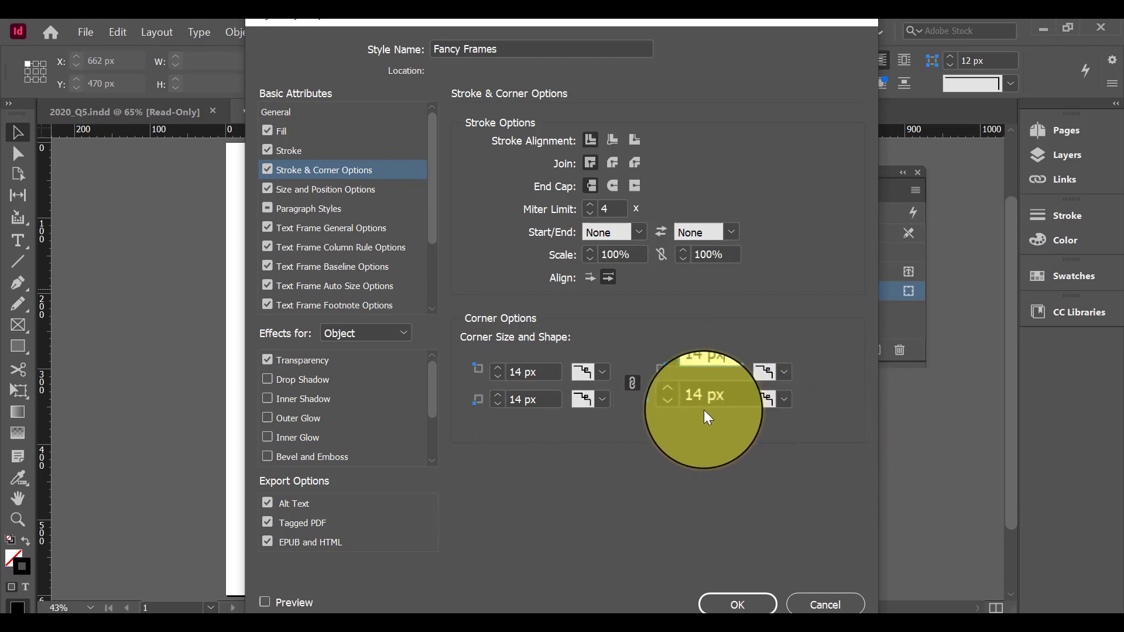
left_click(739, 607)
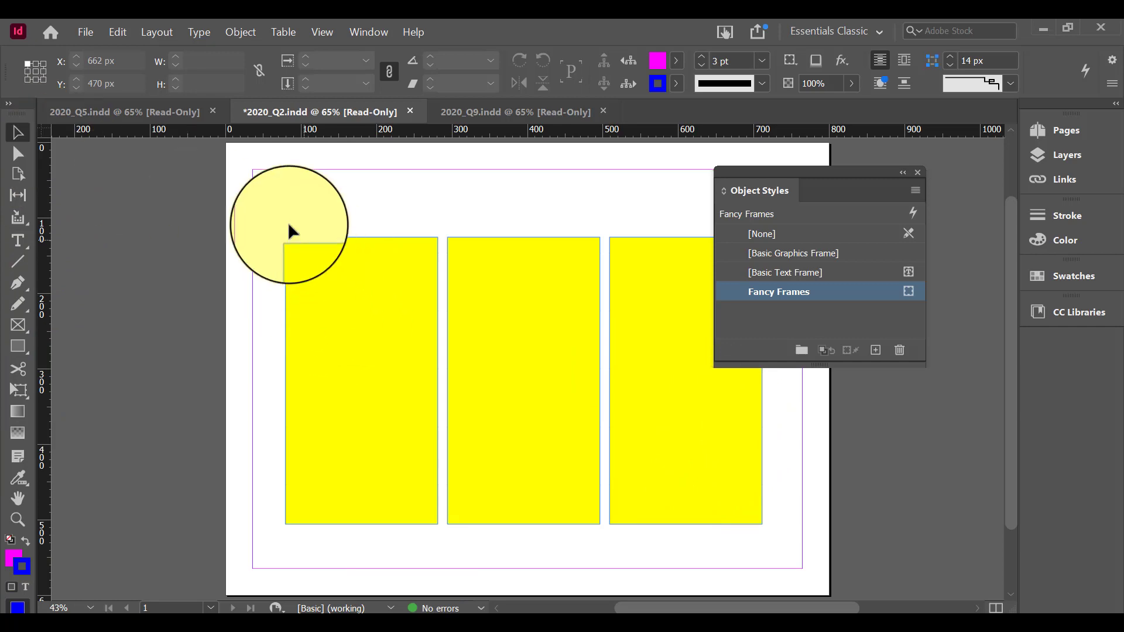
Select all three yellow rectangles on the page and apply the Fancy Frames object style to them
left_click_drag(267, 198, 775, 543)
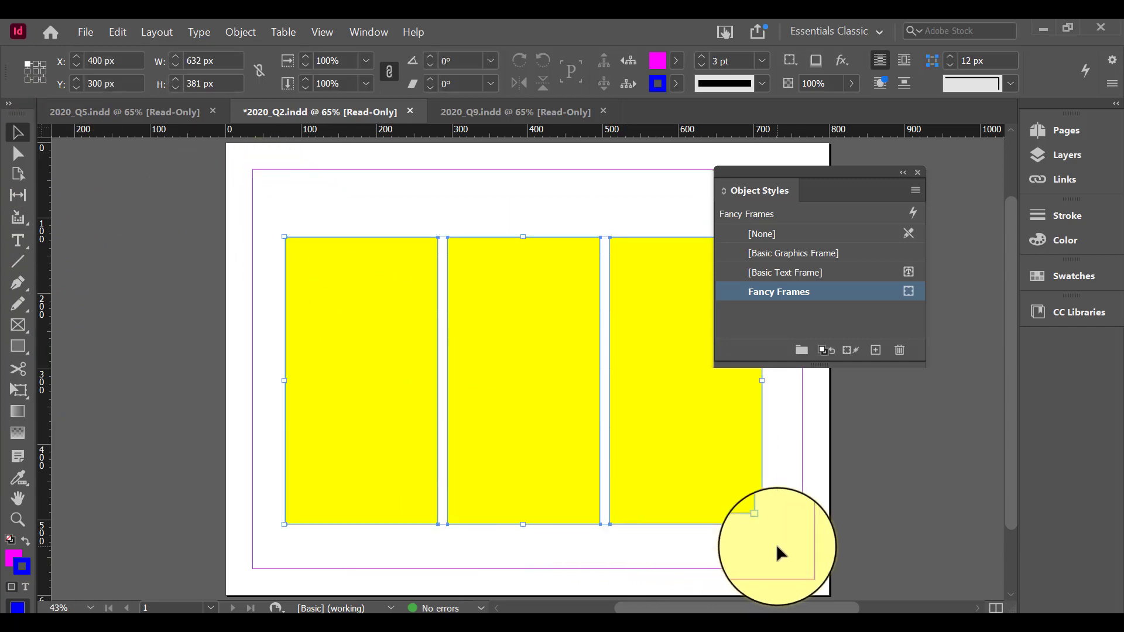
left_click(473, 205)
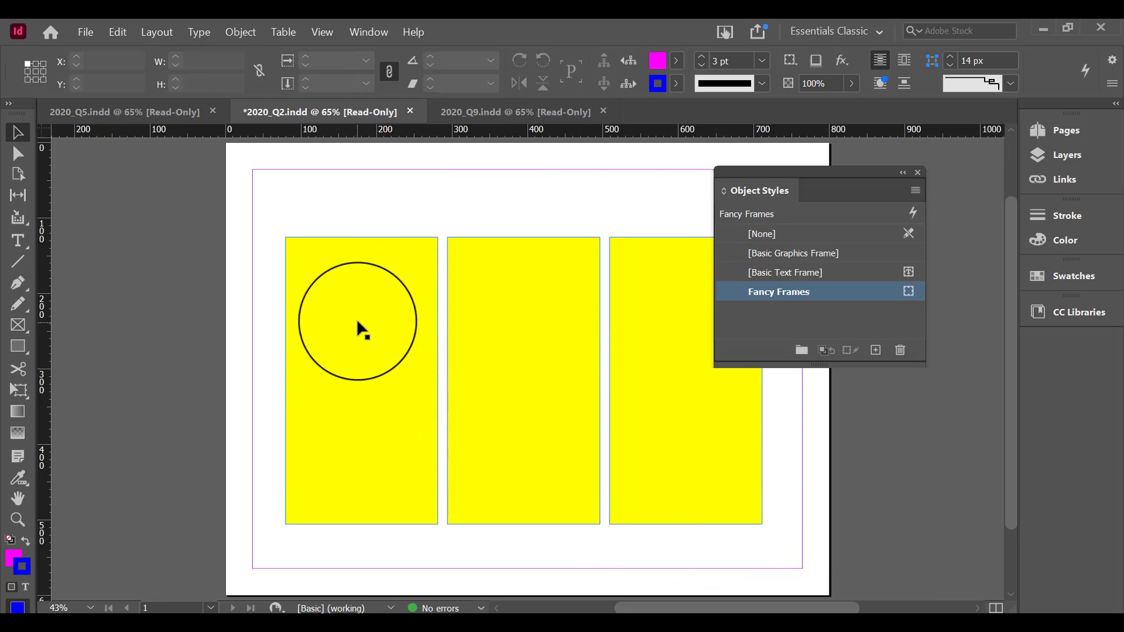
left_click_drag(354, 310, 431, 309)
left_click(518, 315, "shift")
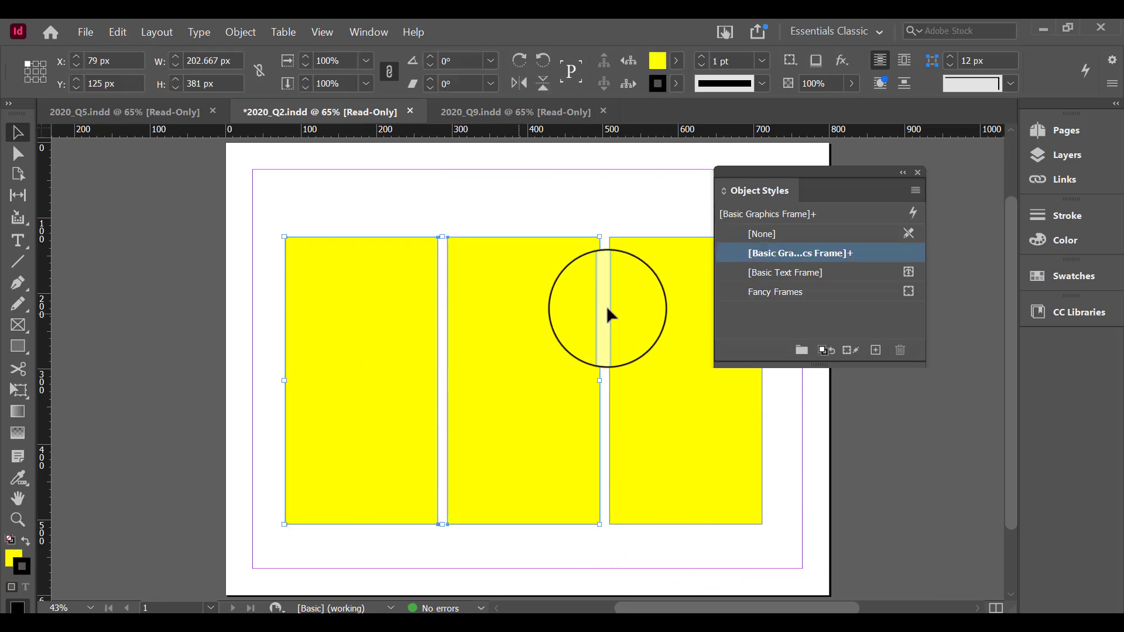
left_click(630, 300, "shift")
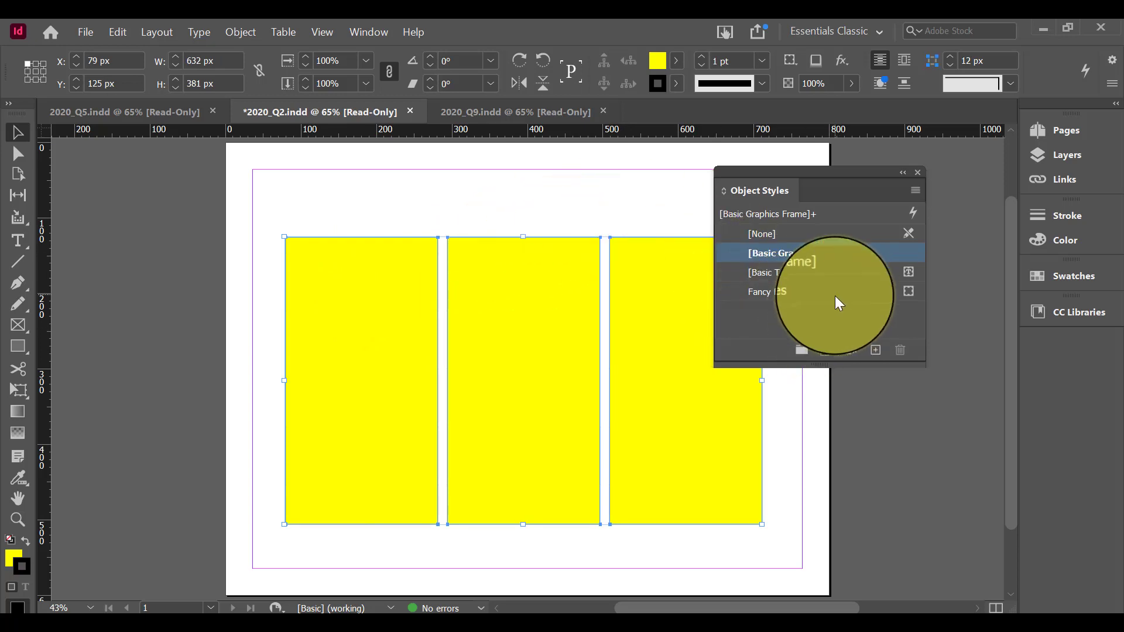
left_click(793, 293)
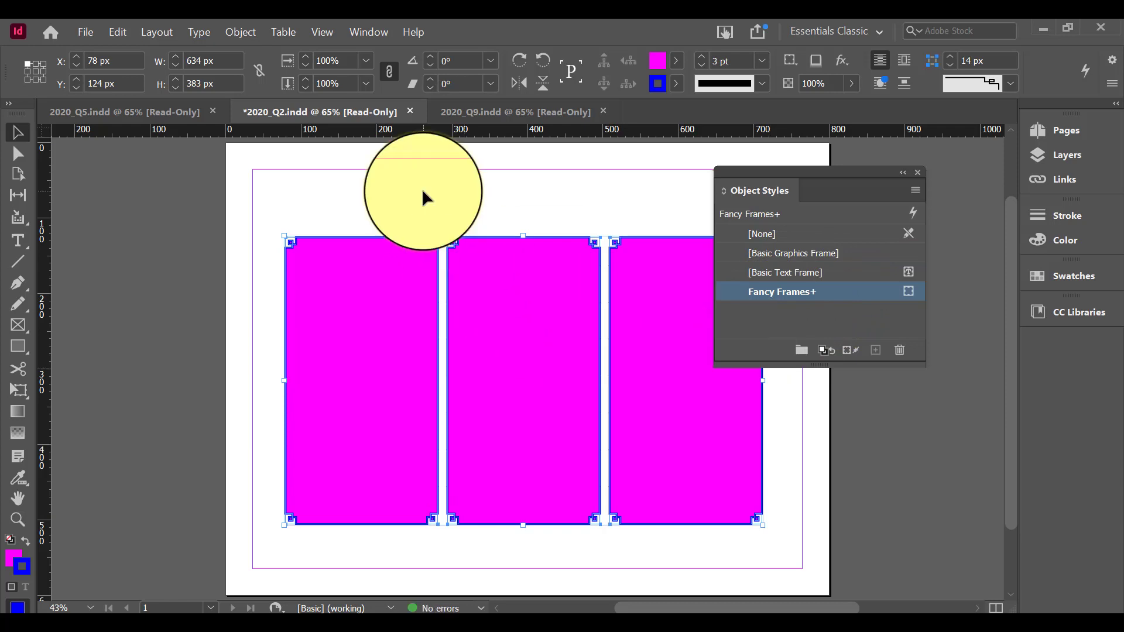
Deselect the three rectangles and move the Object Styles panel clear of the artwork
left_click(771, 548)
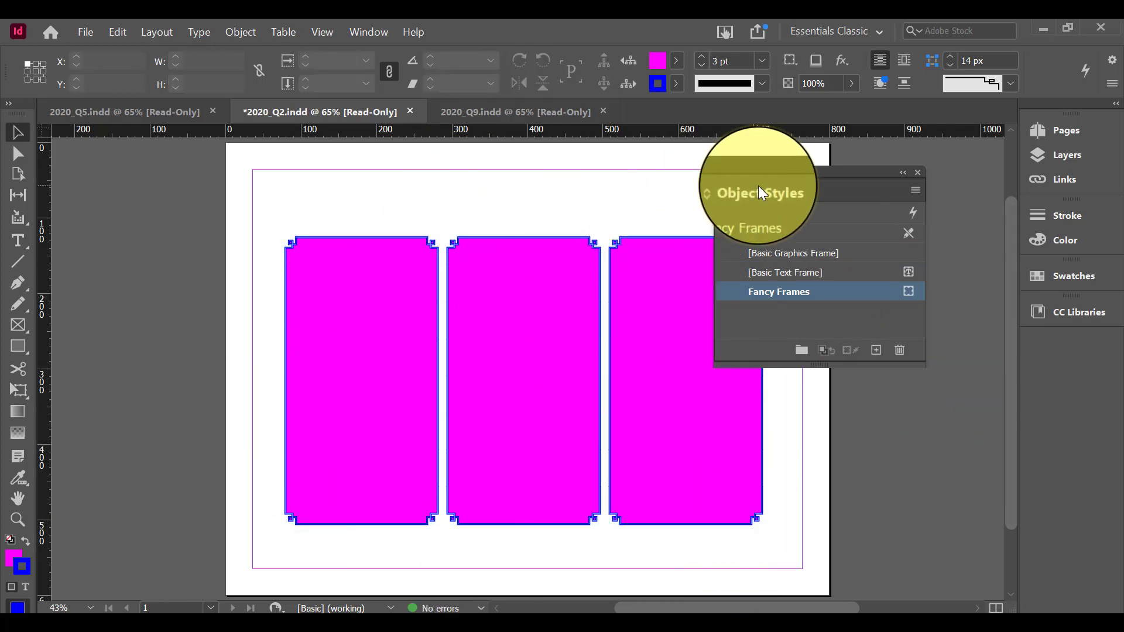
left_click_drag(812, 176, 889, 168)
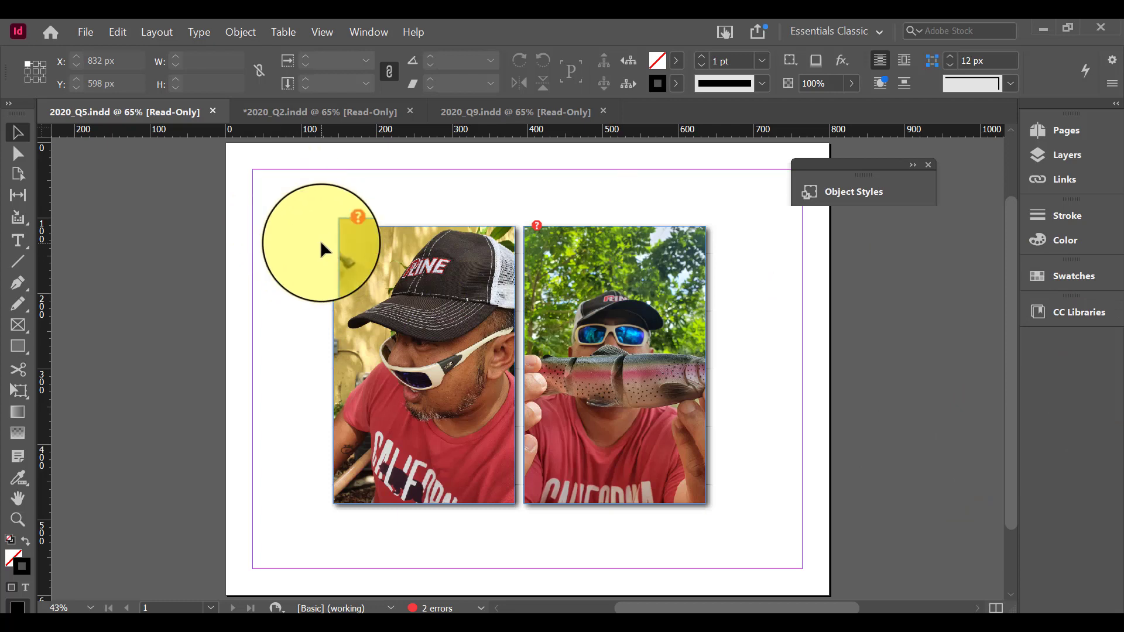
Select both pictures in 2020_Q5.indd and apply the Pic Style object style to them
key("w")
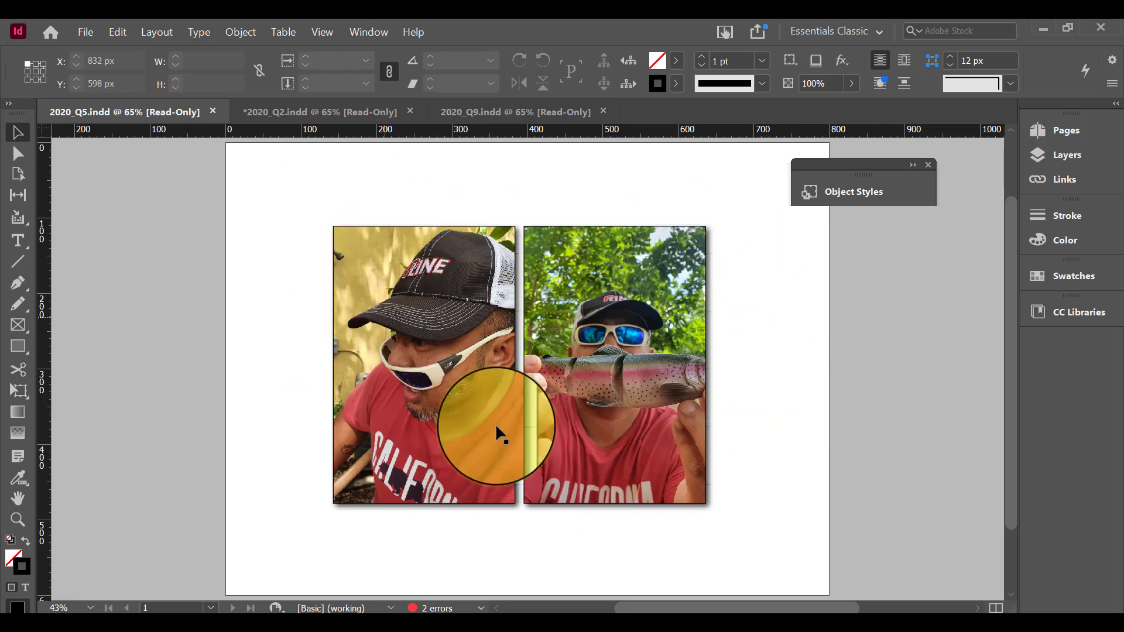
key("w")
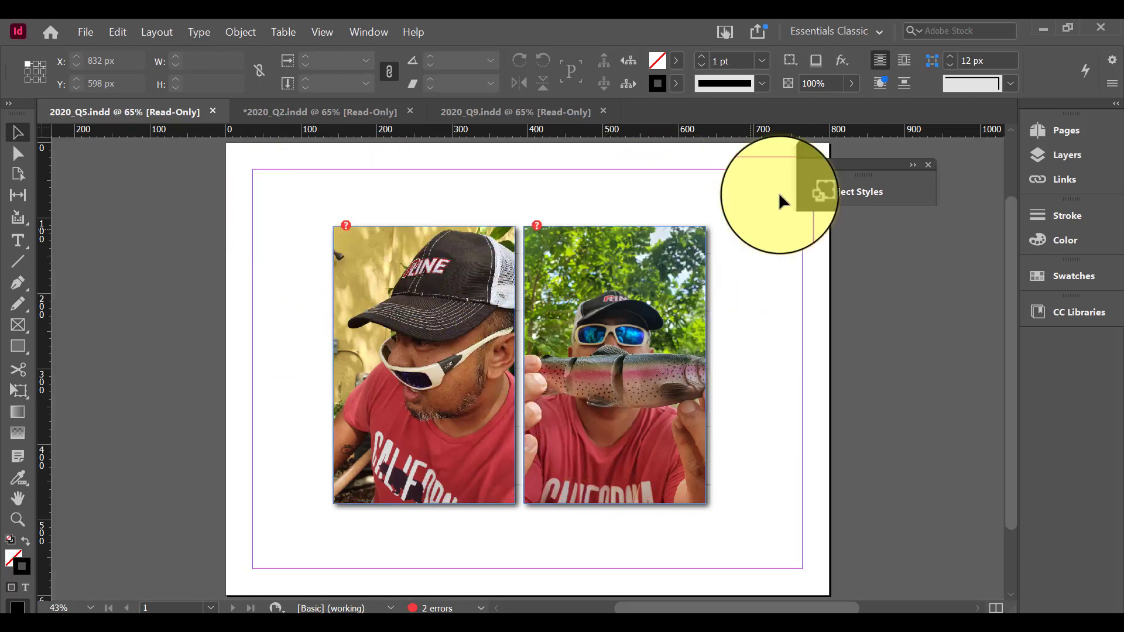
left_click(913, 165)
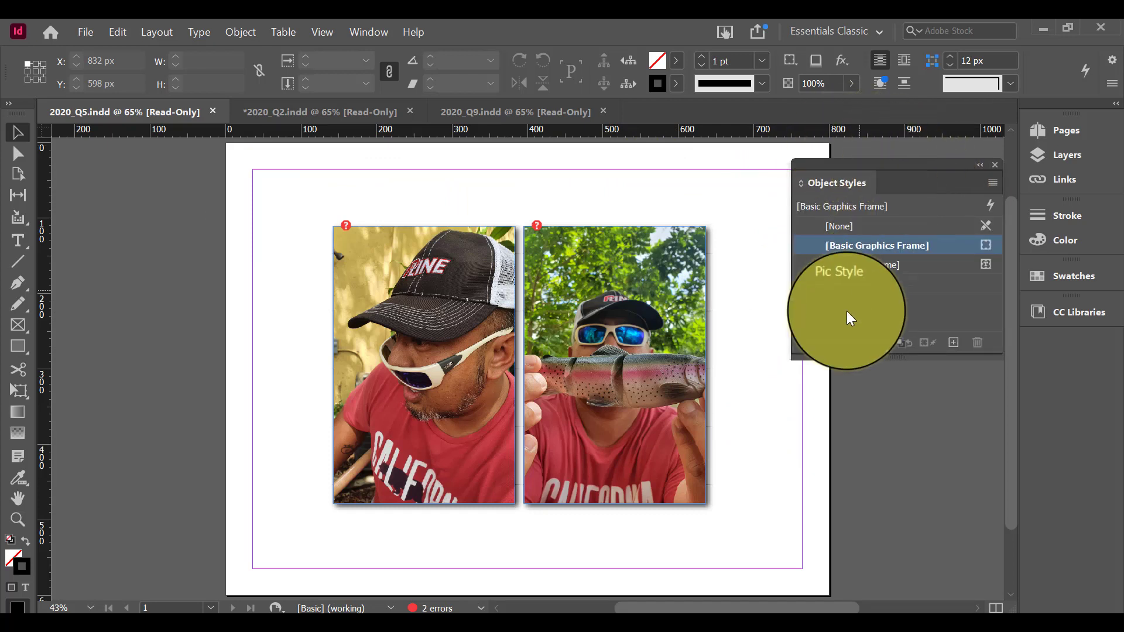
left_click(682, 320)
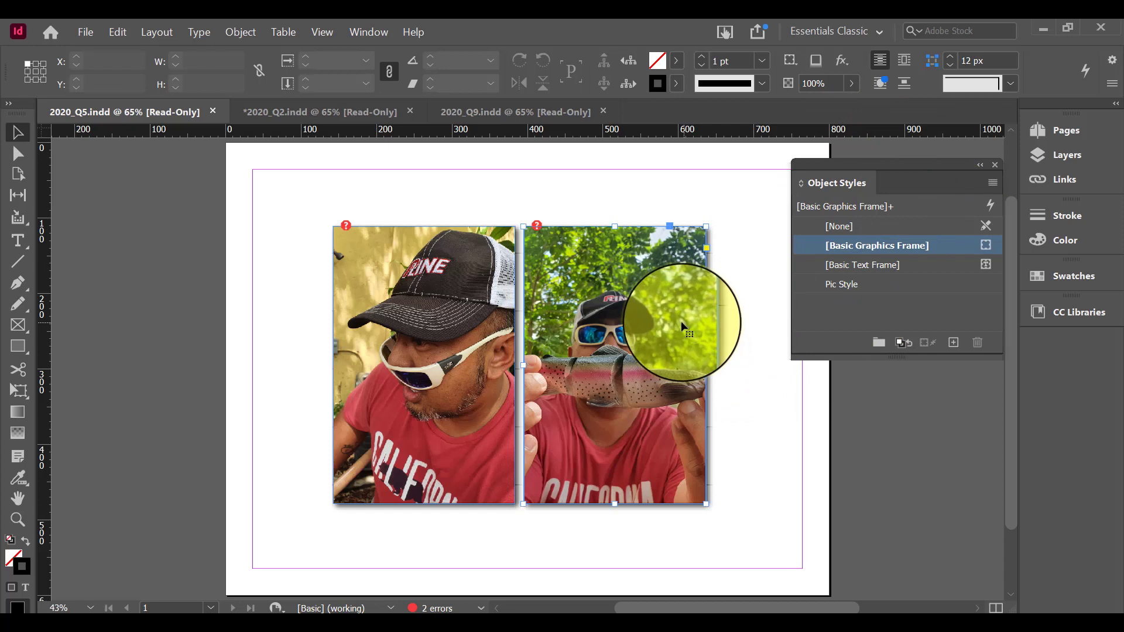
left_click(468, 345)
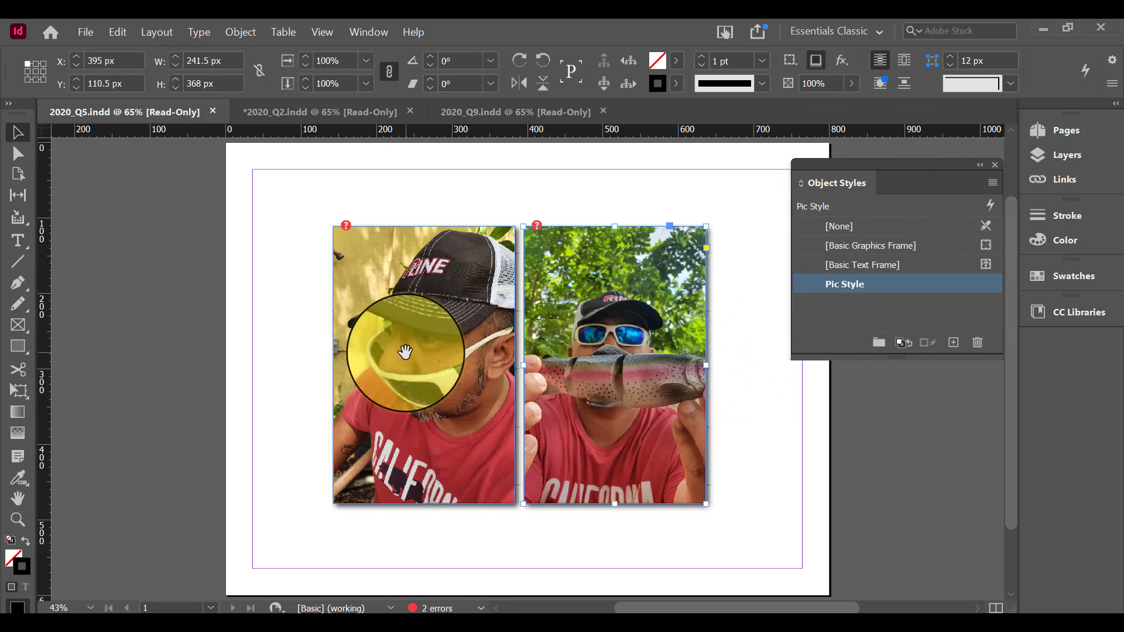
left_click(668, 508)
left_click(865, 285)
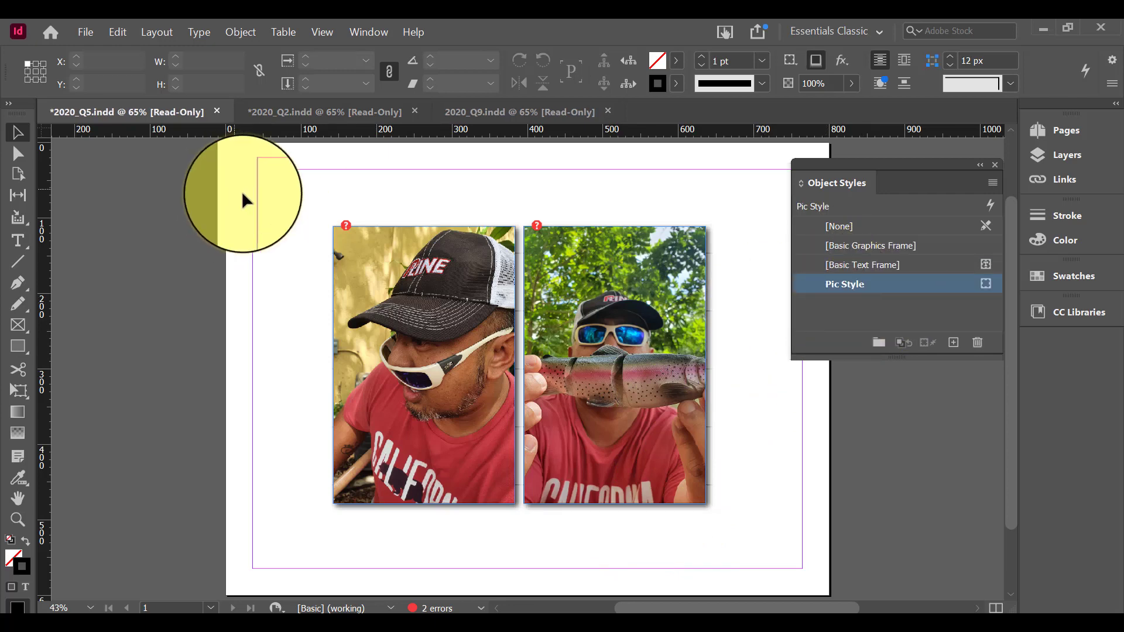
left_click_drag(300, 198, 749, 498)
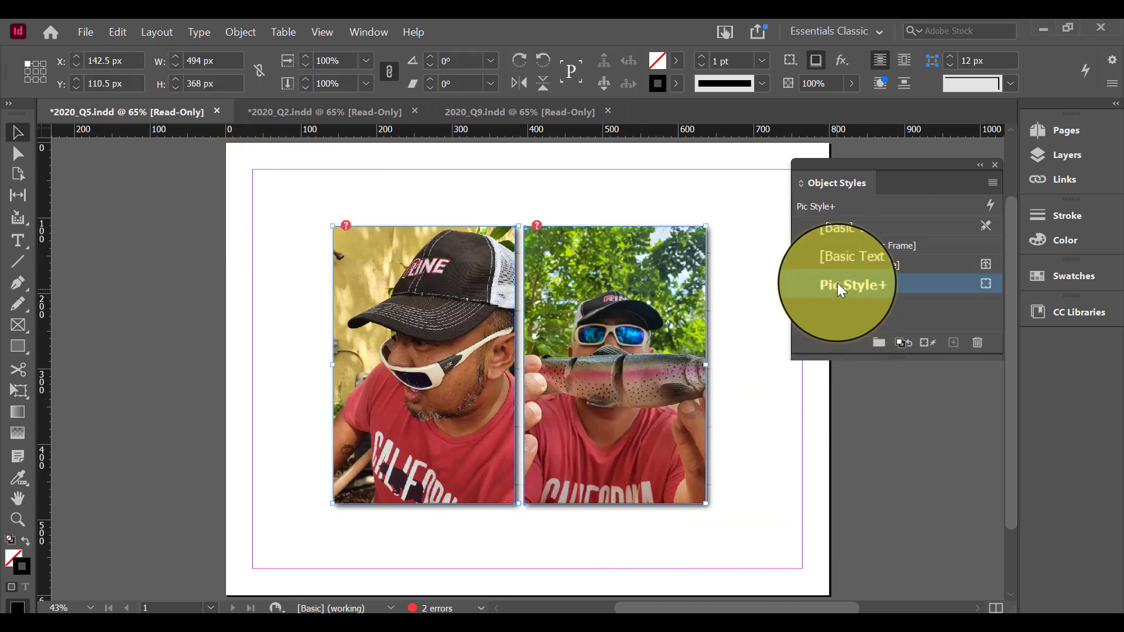
Open the Pic Style options for editing and turn off the Drop Shadow effect for the object
double_click(873, 284)
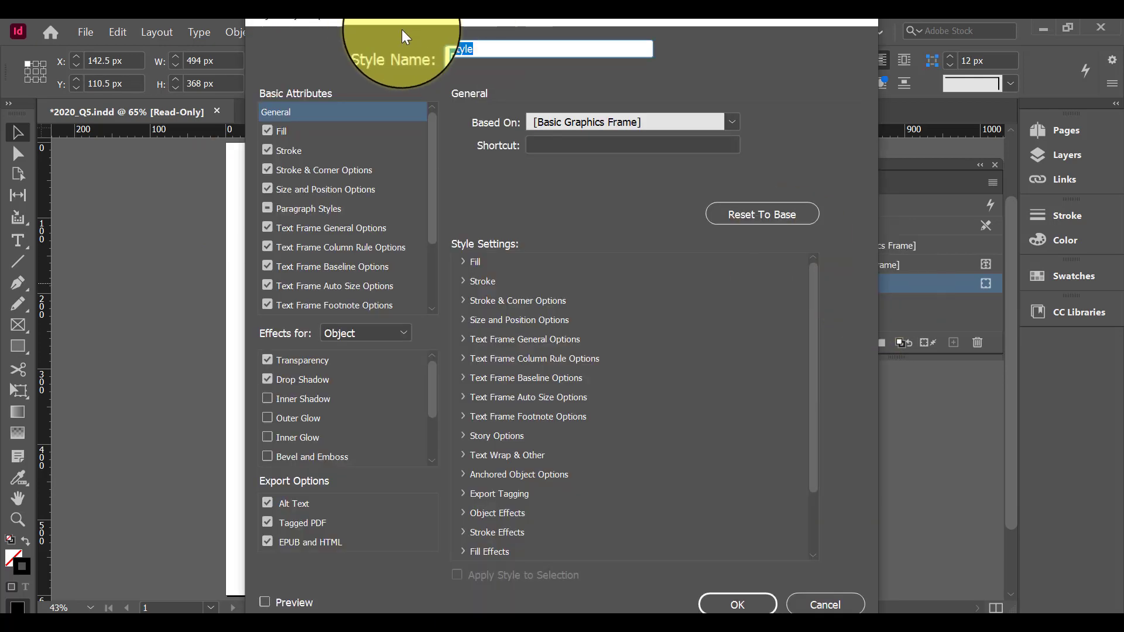
left_click_drag(318, 28, 483, 50)
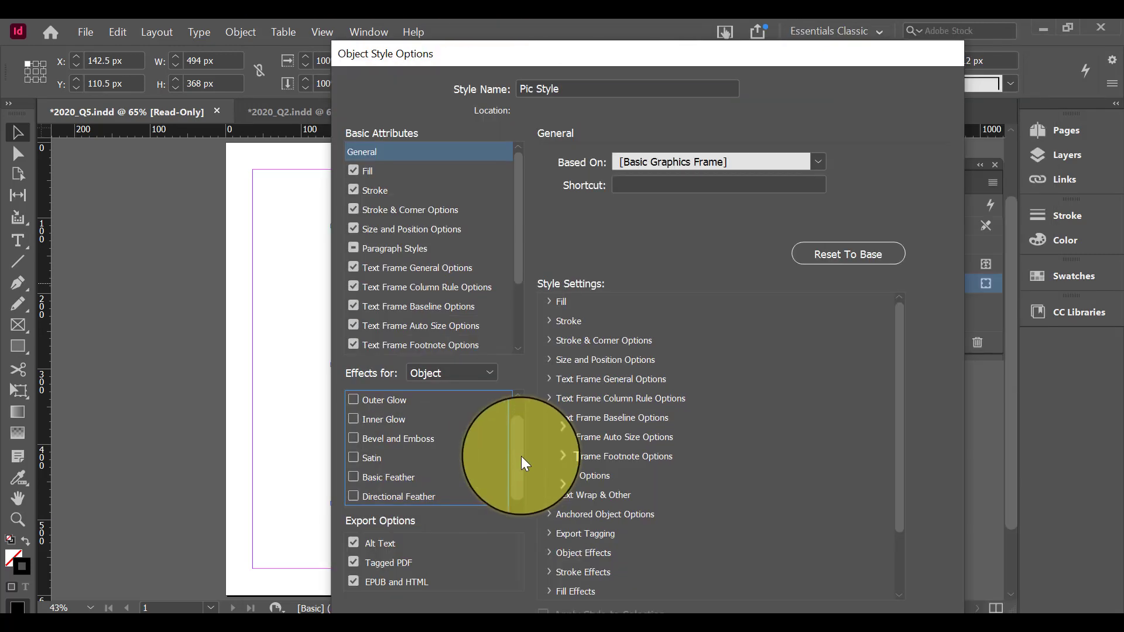
scroll(521, 489, "down", 1)
scroll(517, 476, "up", 2)
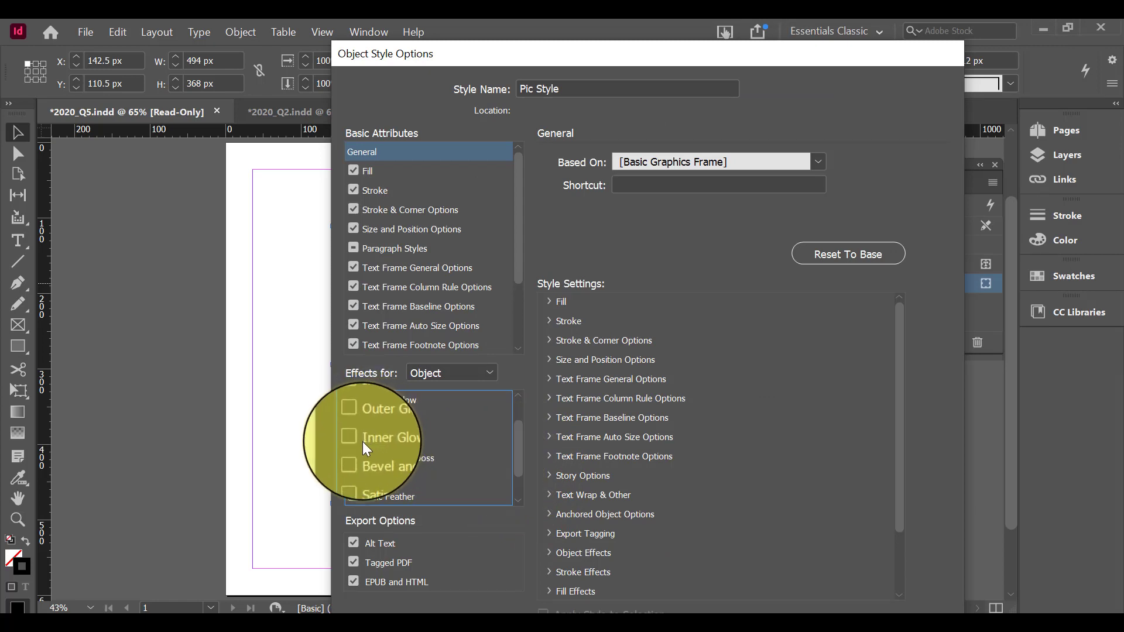
left_click(356, 398)
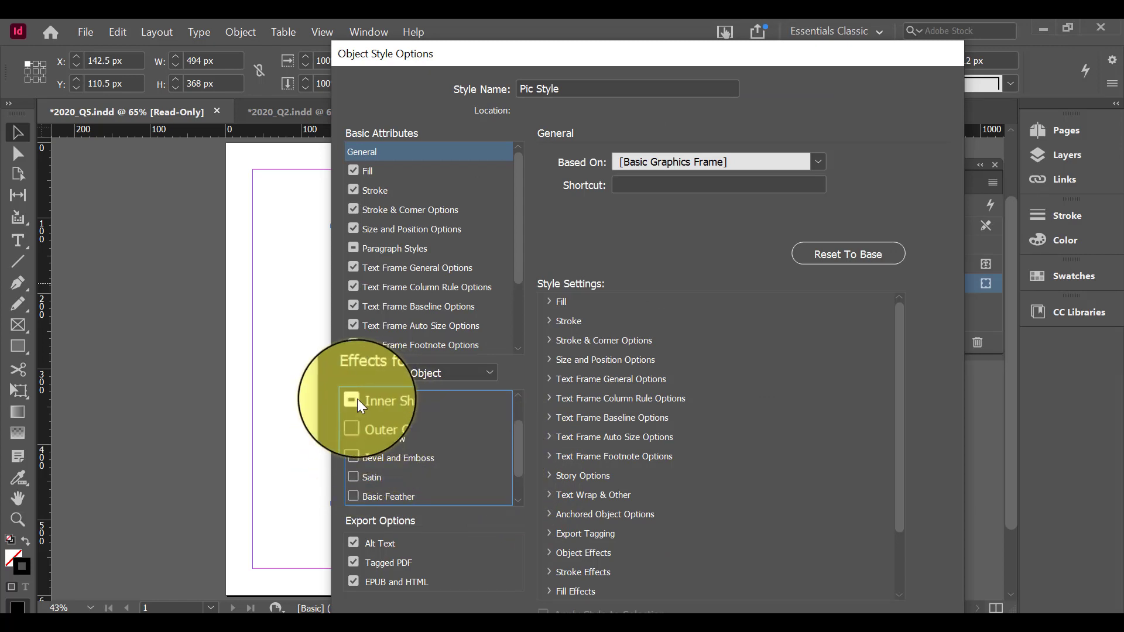
scroll(393, 421, "up", 2)
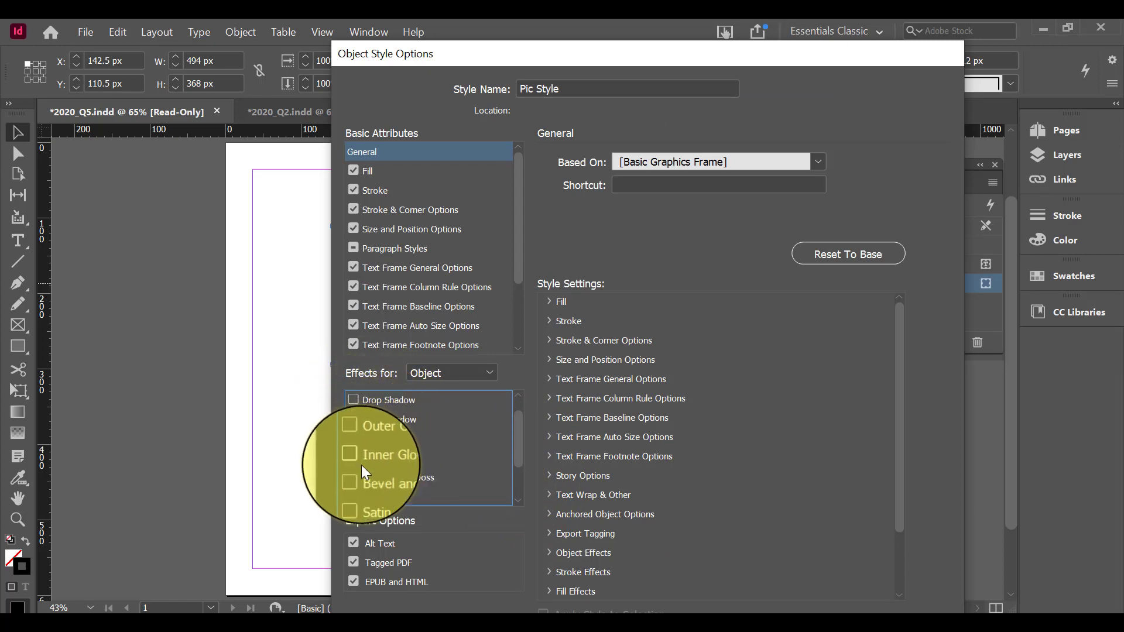
scroll(381, 486, "down", 1)
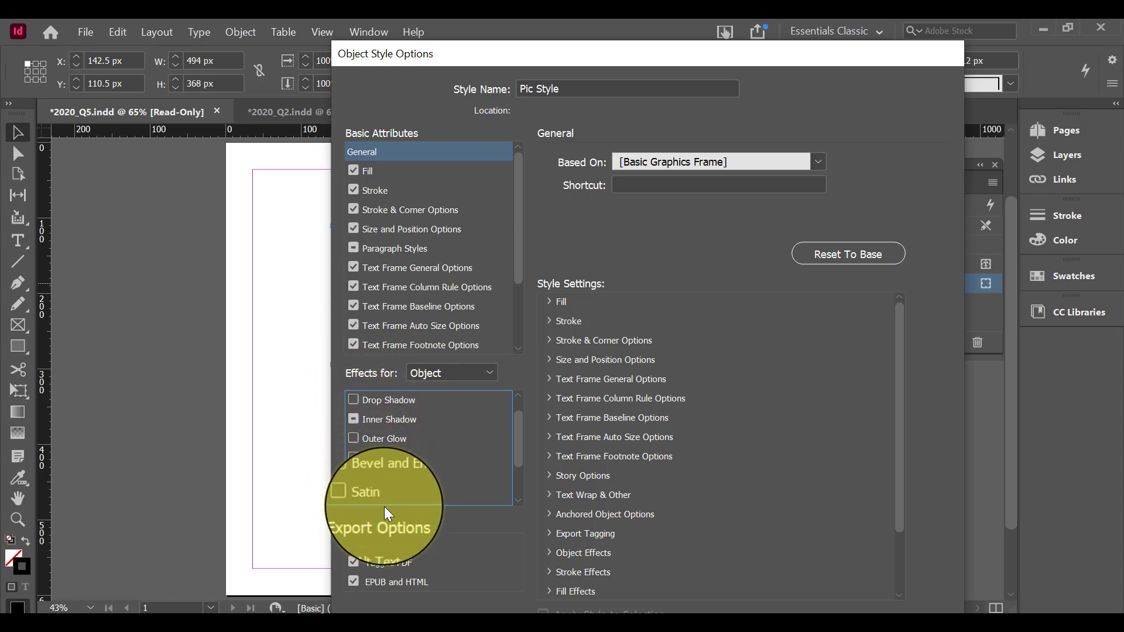
scroll(509, 412, "up", 1)
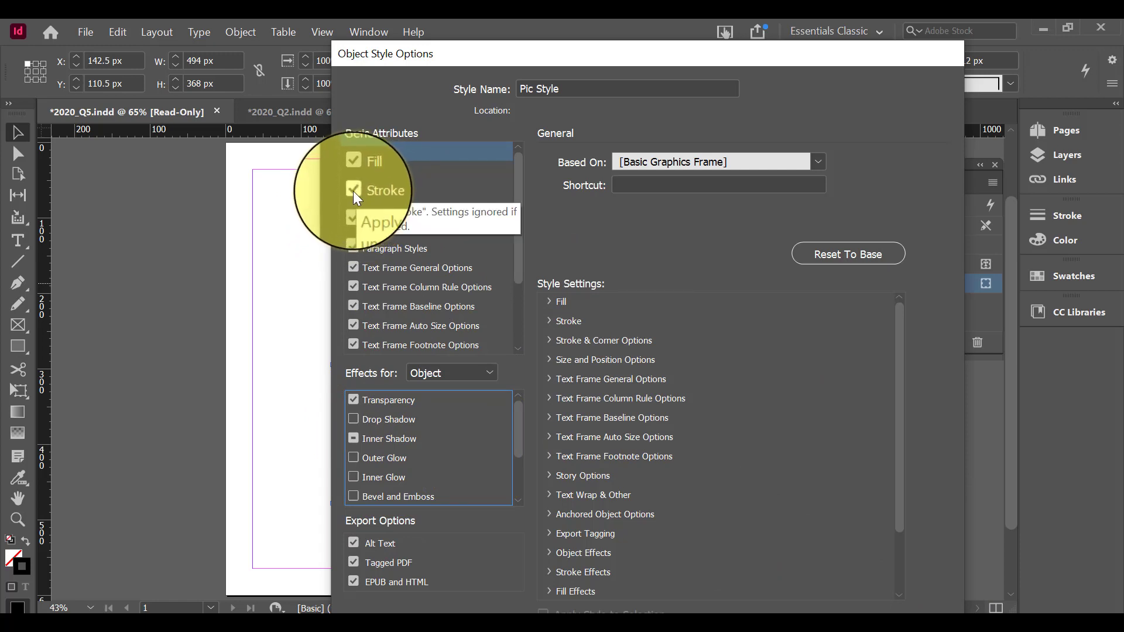
Set Pic Style to ignore the Stroke and Transparency settings, and turn off its Inner Shadow effect
left_click(354, 191)
left_click(360, 208)
left_click(688, 411)
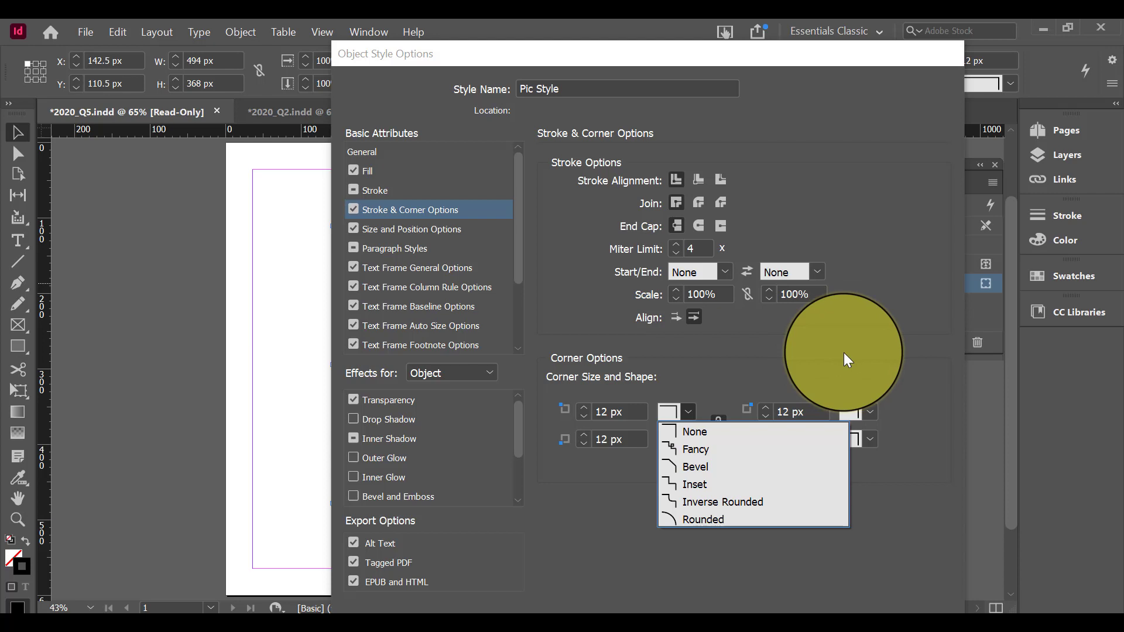
left_click(354, 183)
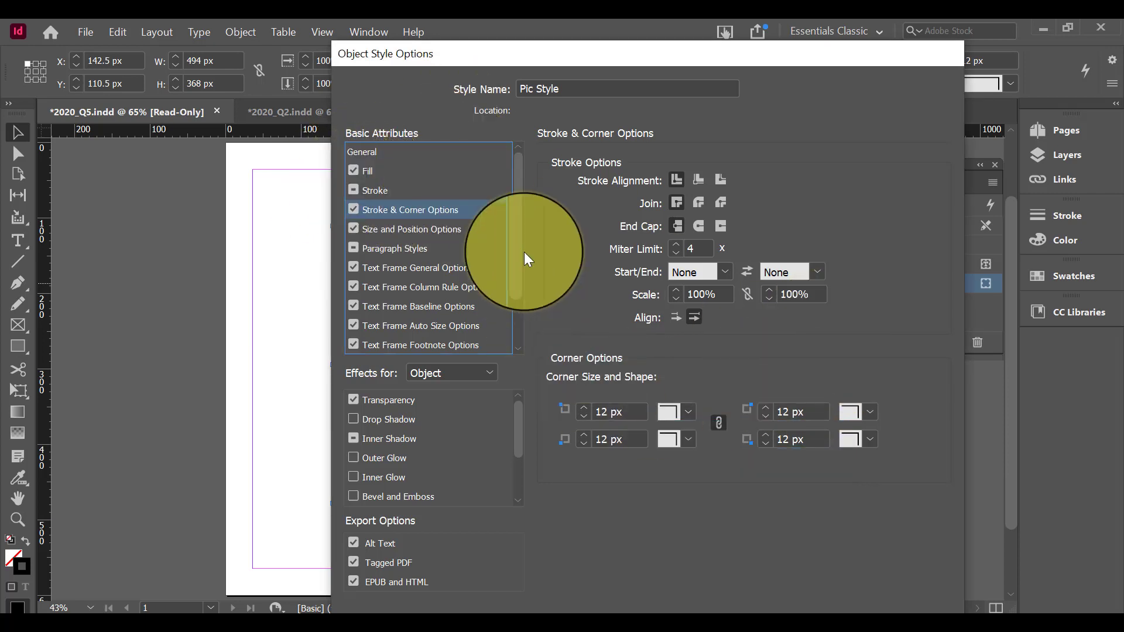
left_click(354, 438)
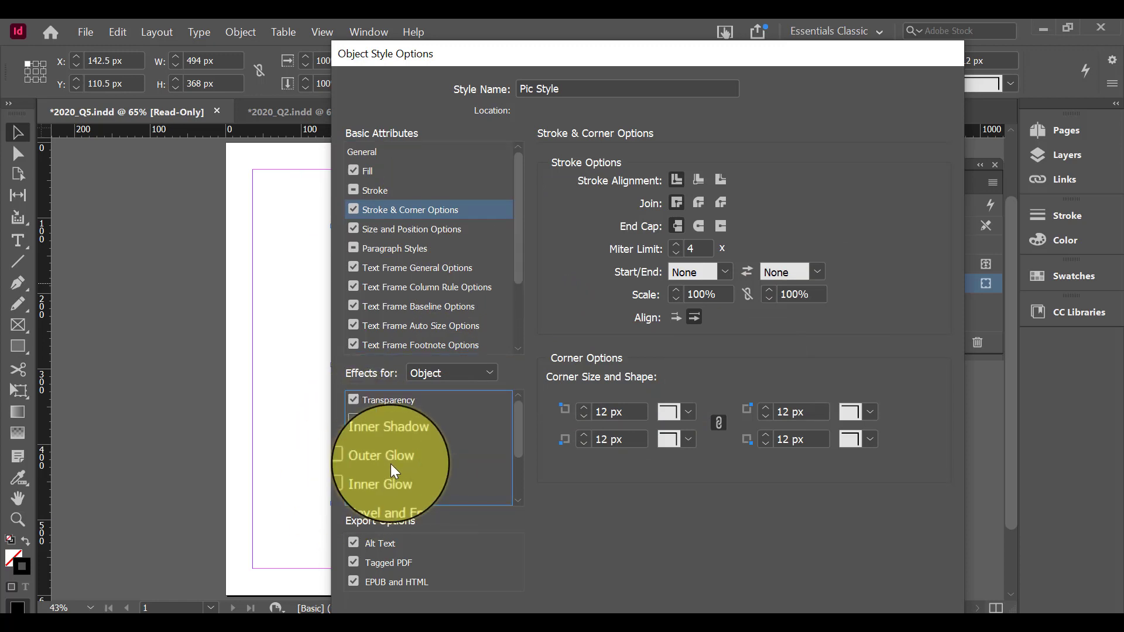
scroll(386, 466, "down", 3)
scroll(384, 469, "up", 3)
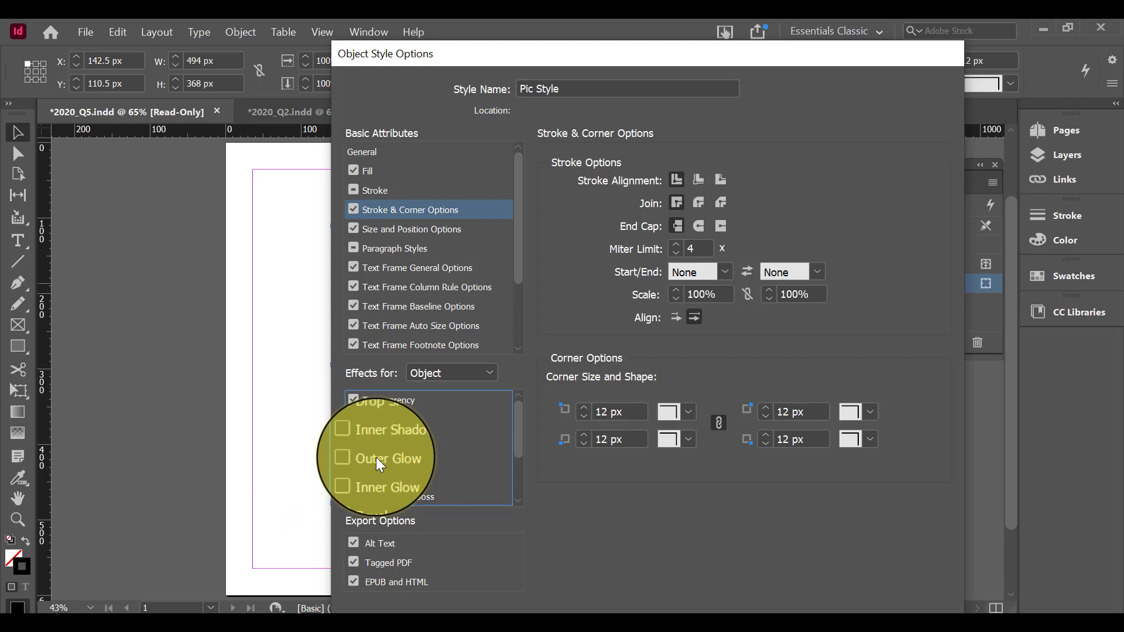
left_click(354, 400)
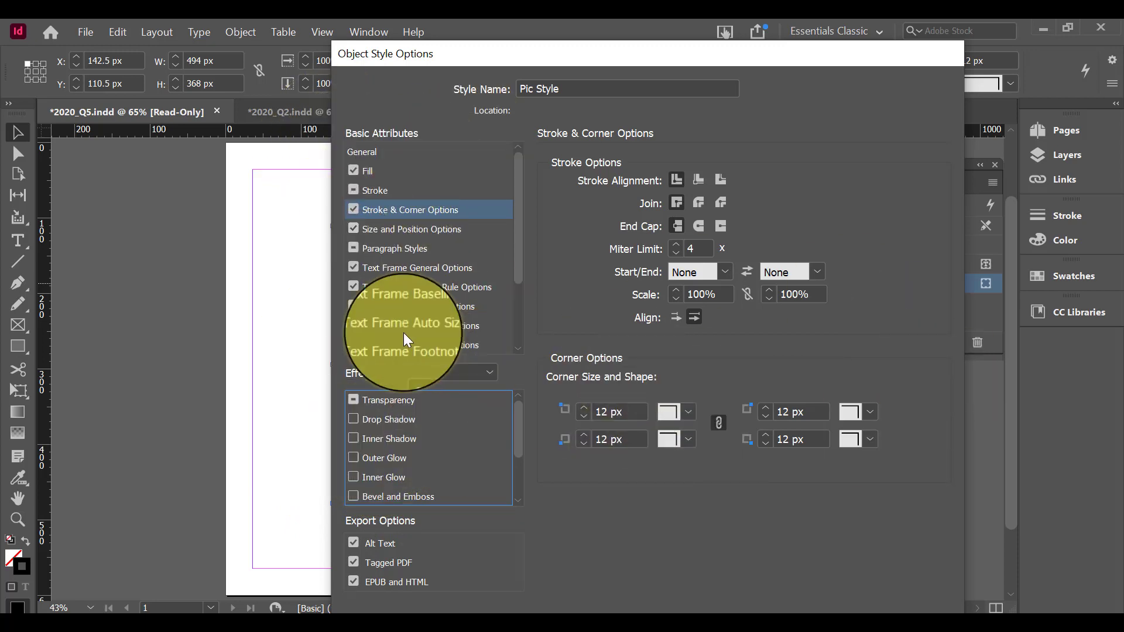
Set all four linked corners of Pic Style to the Rounded shape, save the style and deselect the pictures
left_click(687, 412)
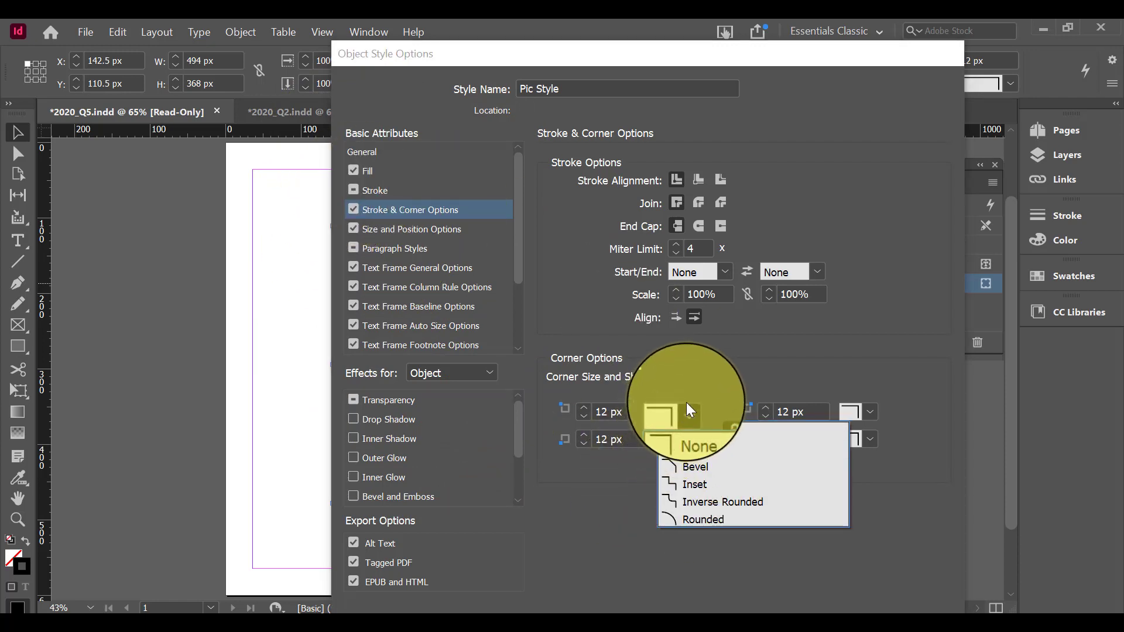
left_click(714, 522)
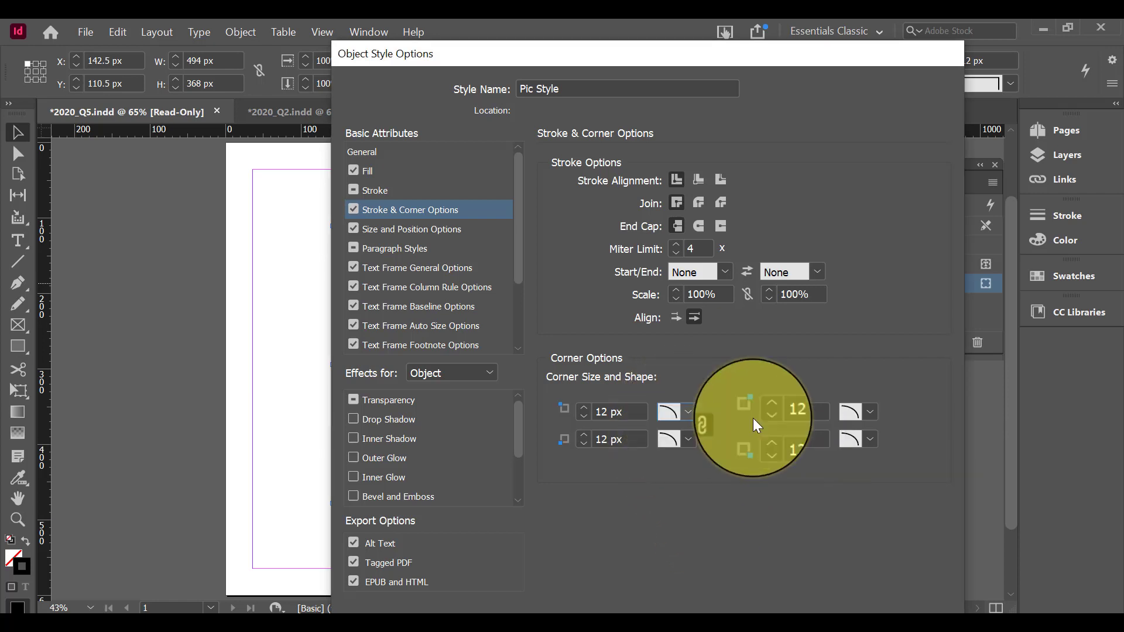
left_click_drag(853, 60, 777, 39)
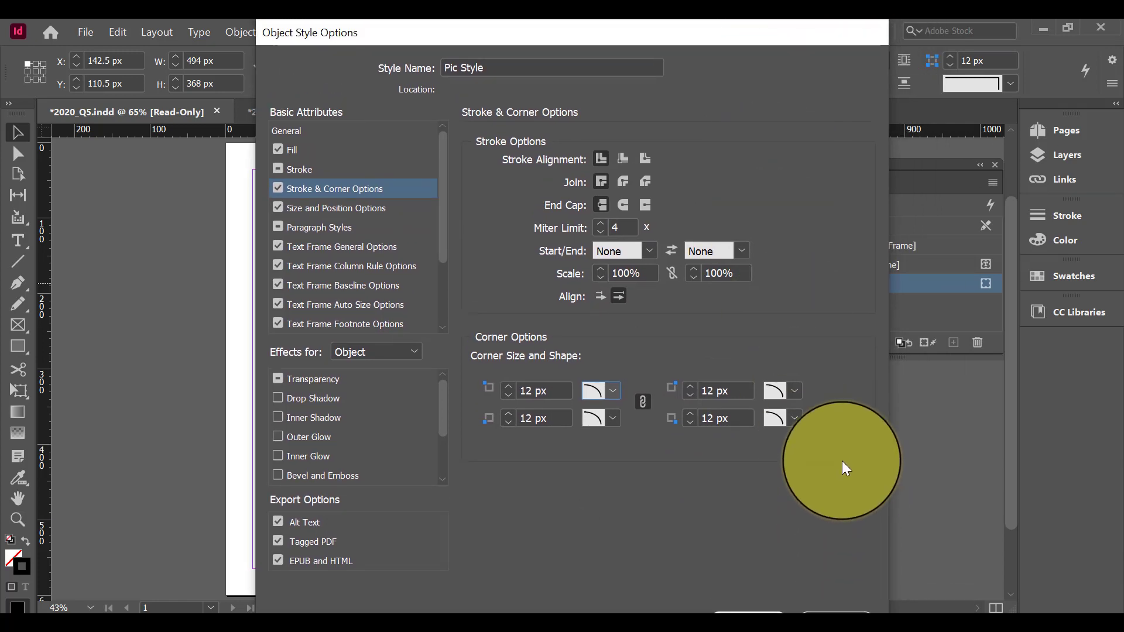
left_click_drag(806, 27, 645, 128)
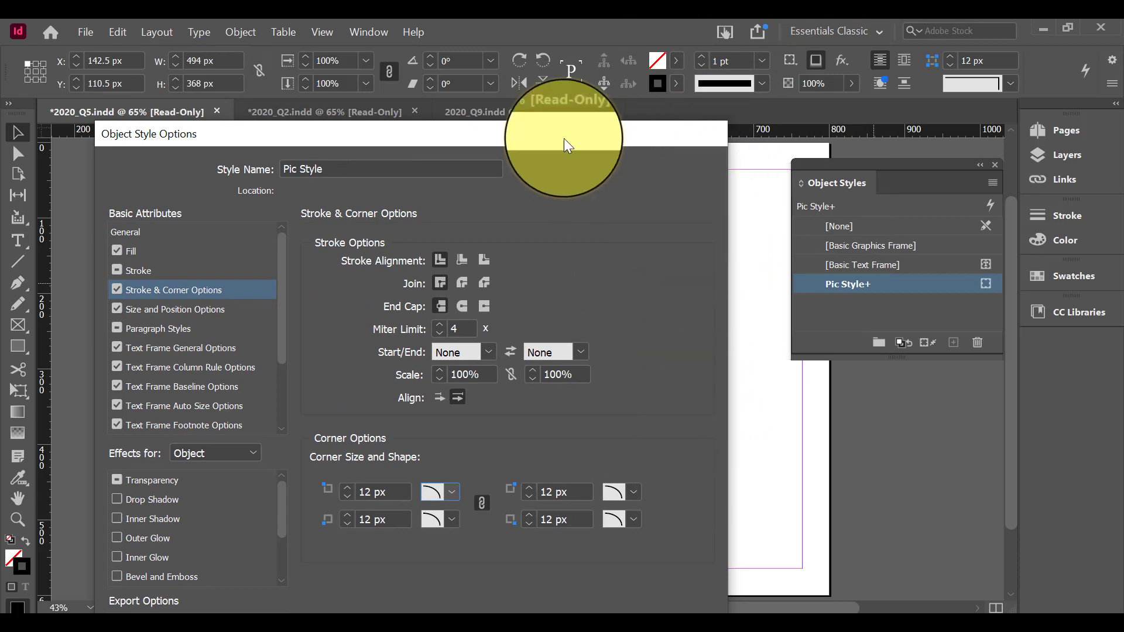
left_click_drag(564, 137, 679, 17)
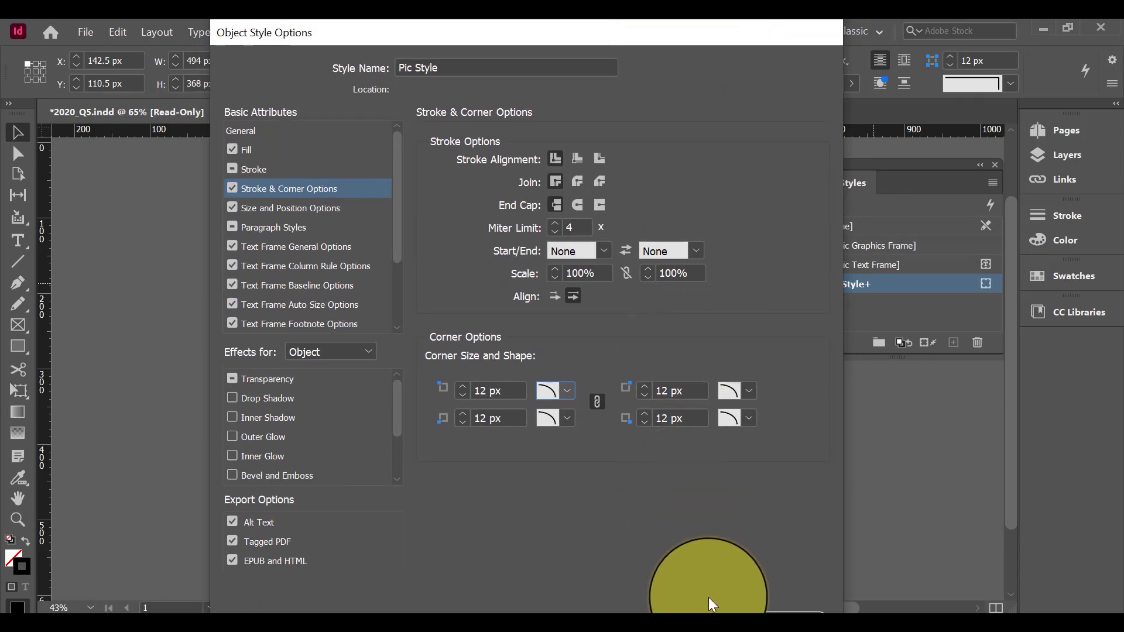
left_click(719, 615)
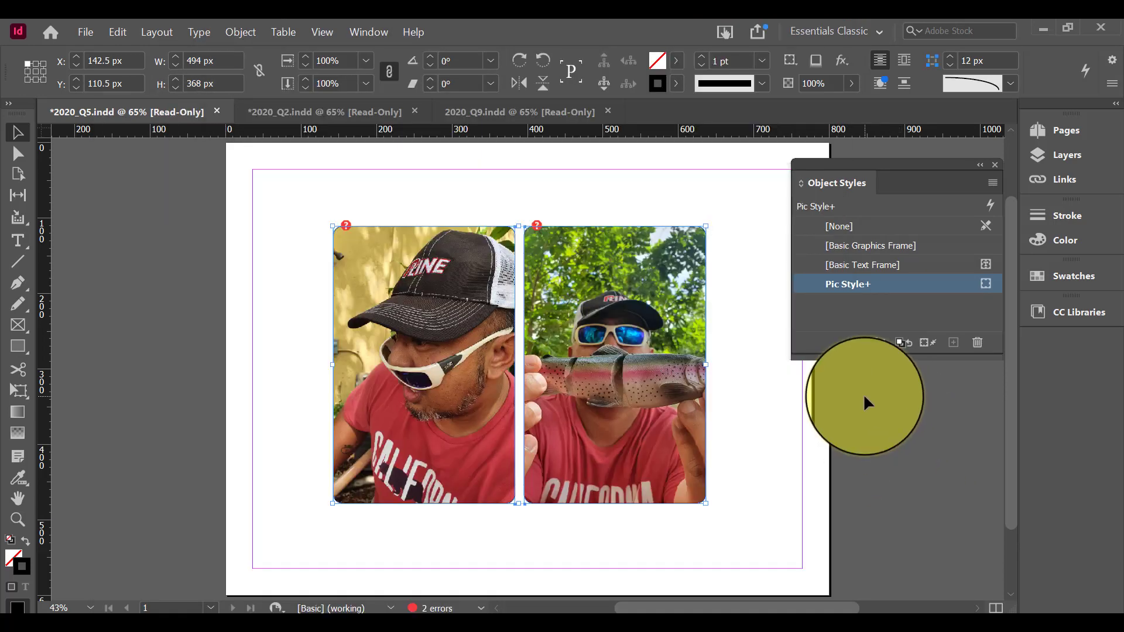
left_click(863, 394)
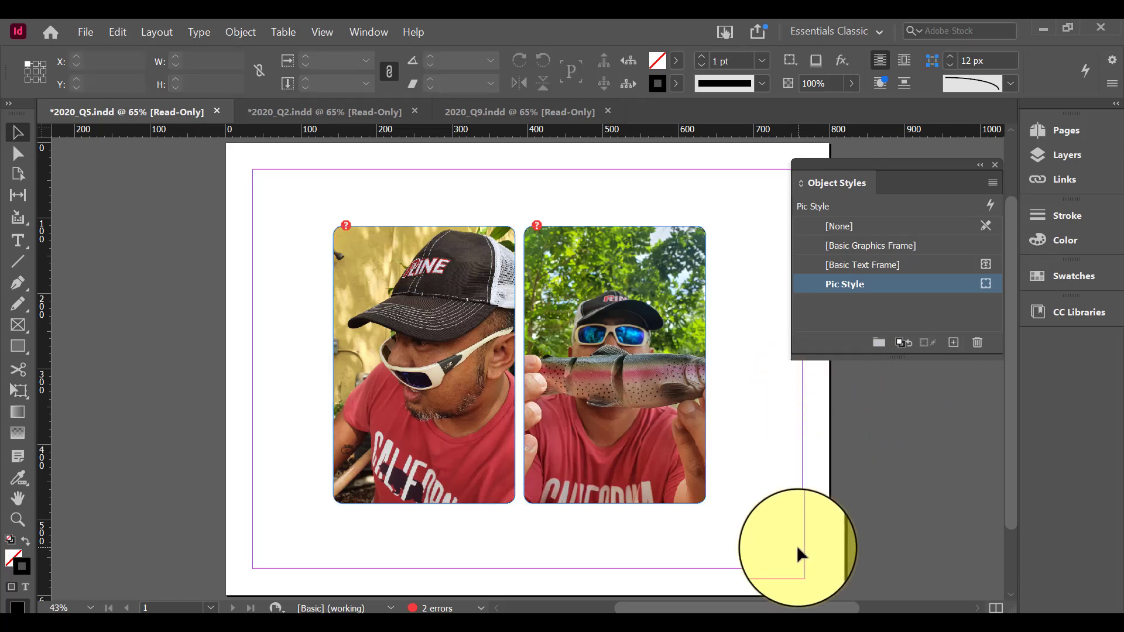
key("w")
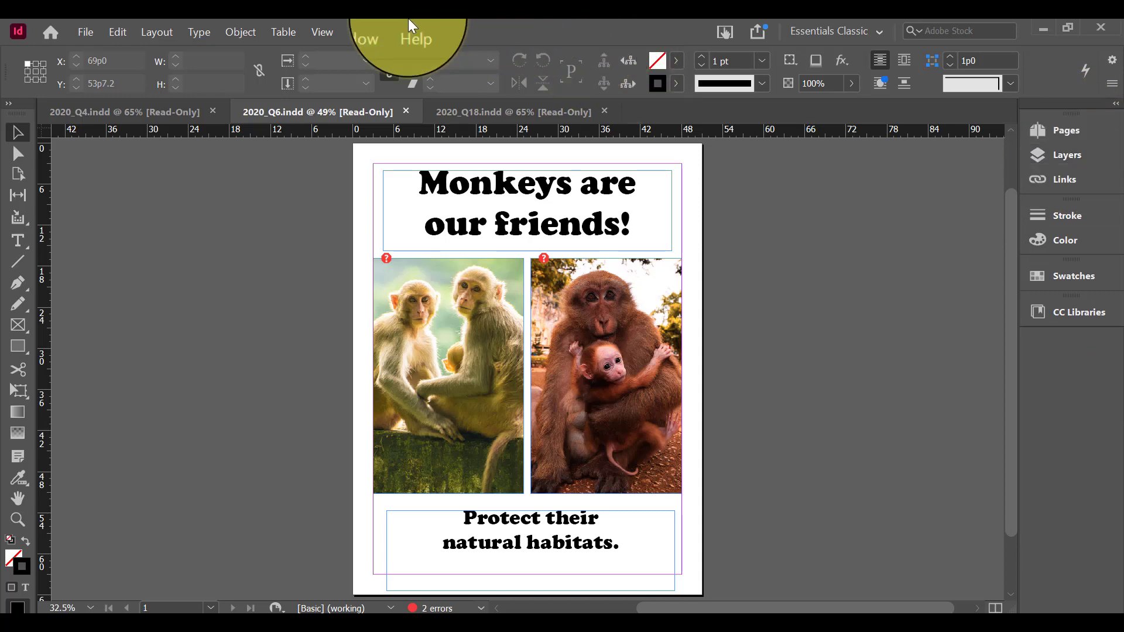
Show the Layers panel for 2020_Q6.indd as a floating panel and expand the monkeys layer
left_click(362, 33)
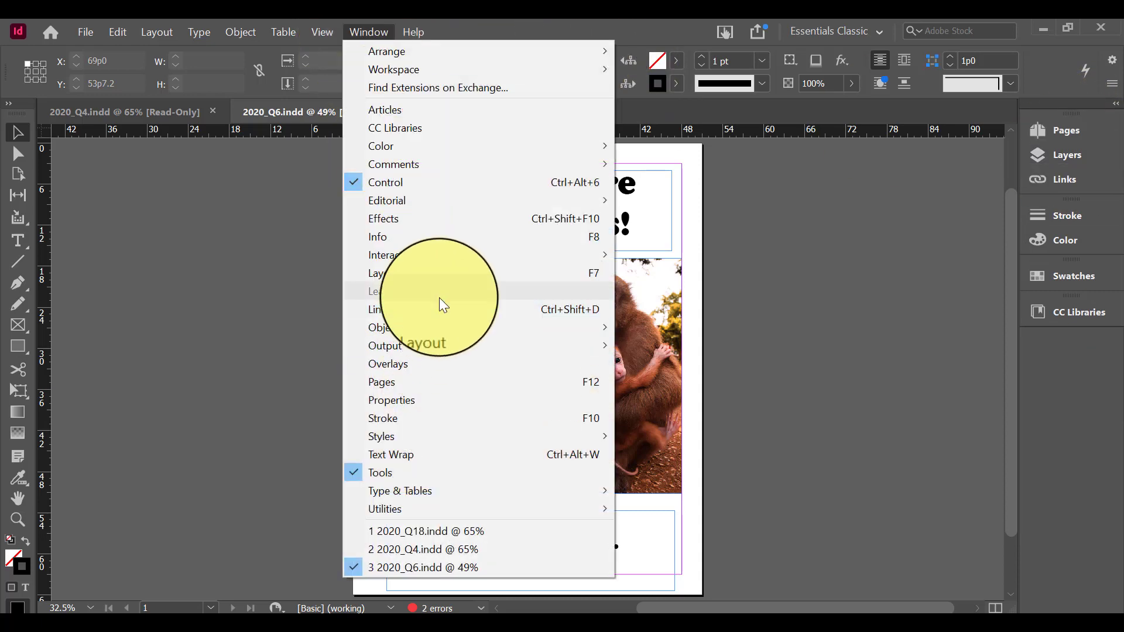
left_click(441, 274)
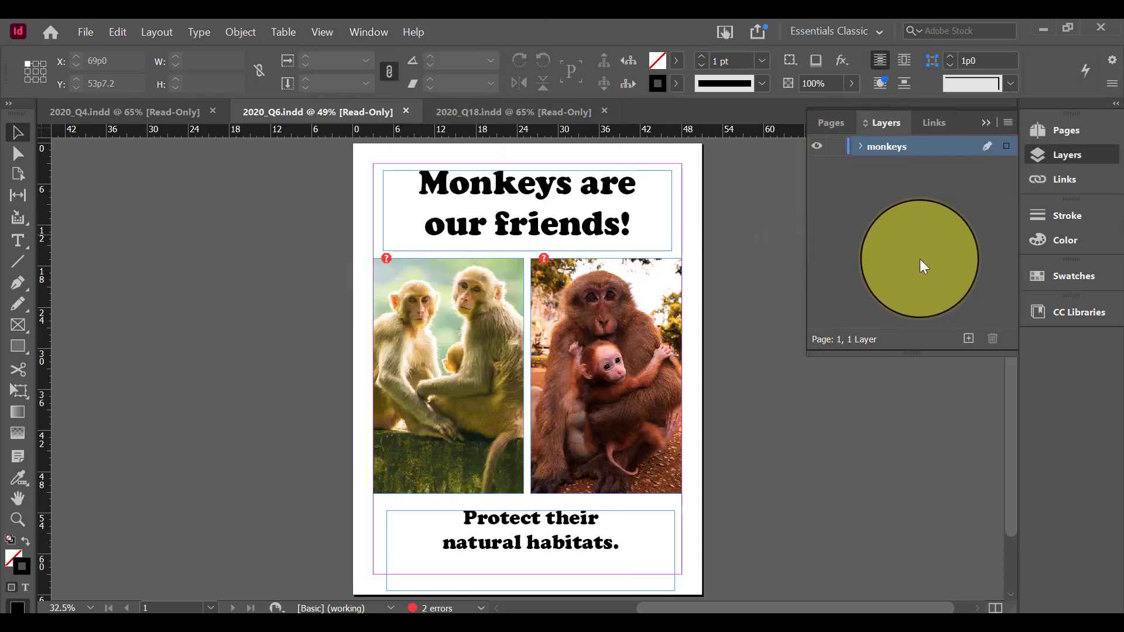
left_click_drag(969, 129, 936, 193)
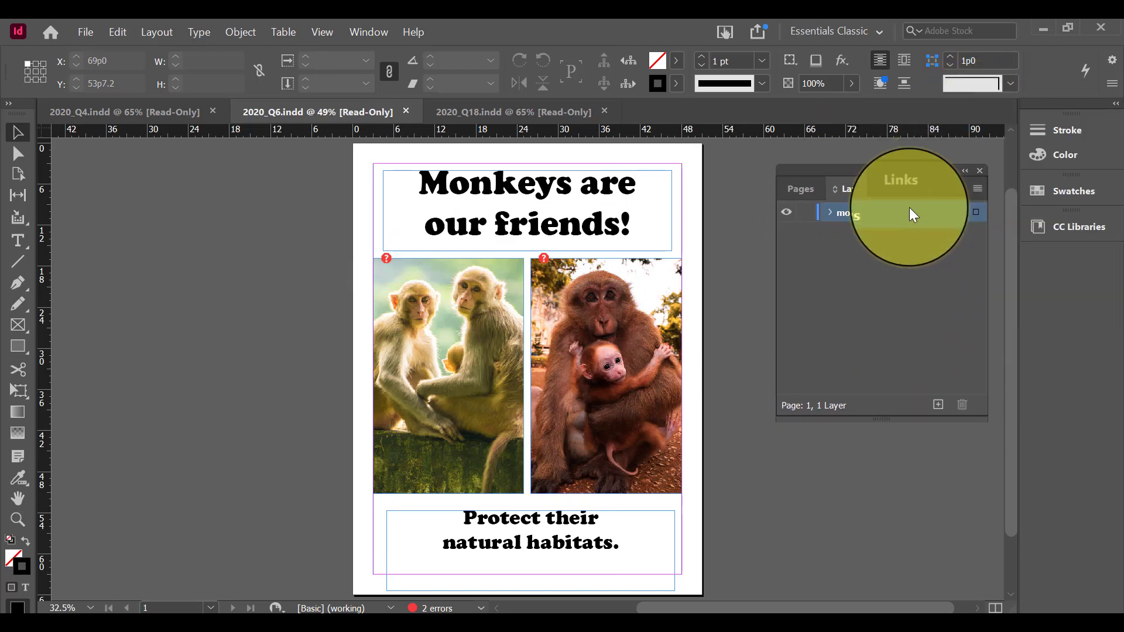
left_click(830, 213)
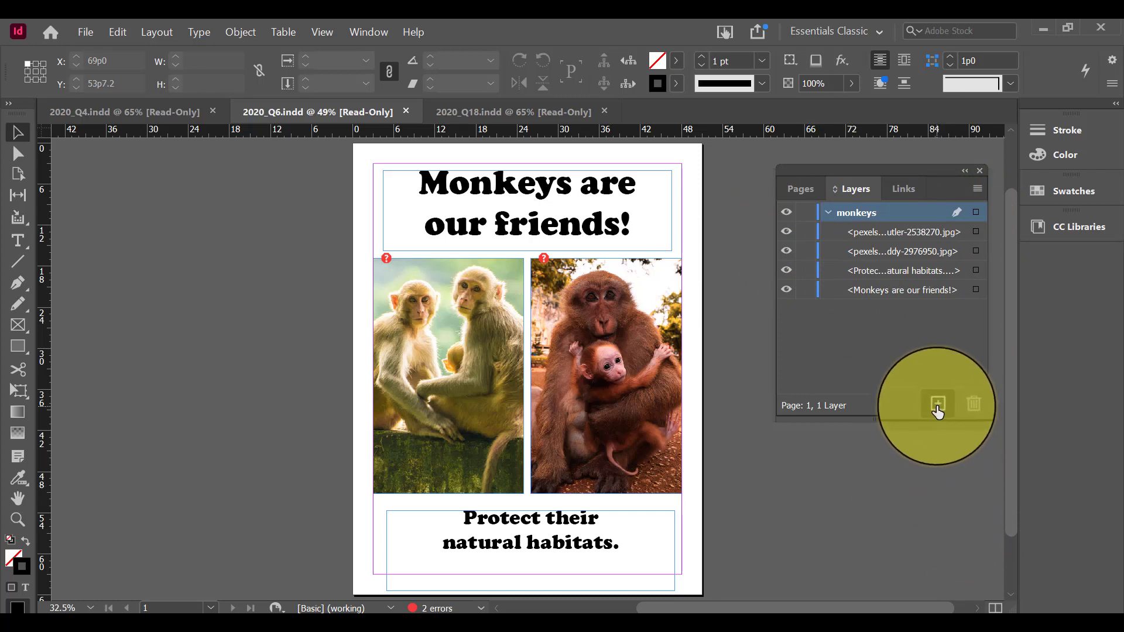
Add a new layer to 2020_Q6.indd, name it Pictures and keep its colour Red
left_click(936, 405)
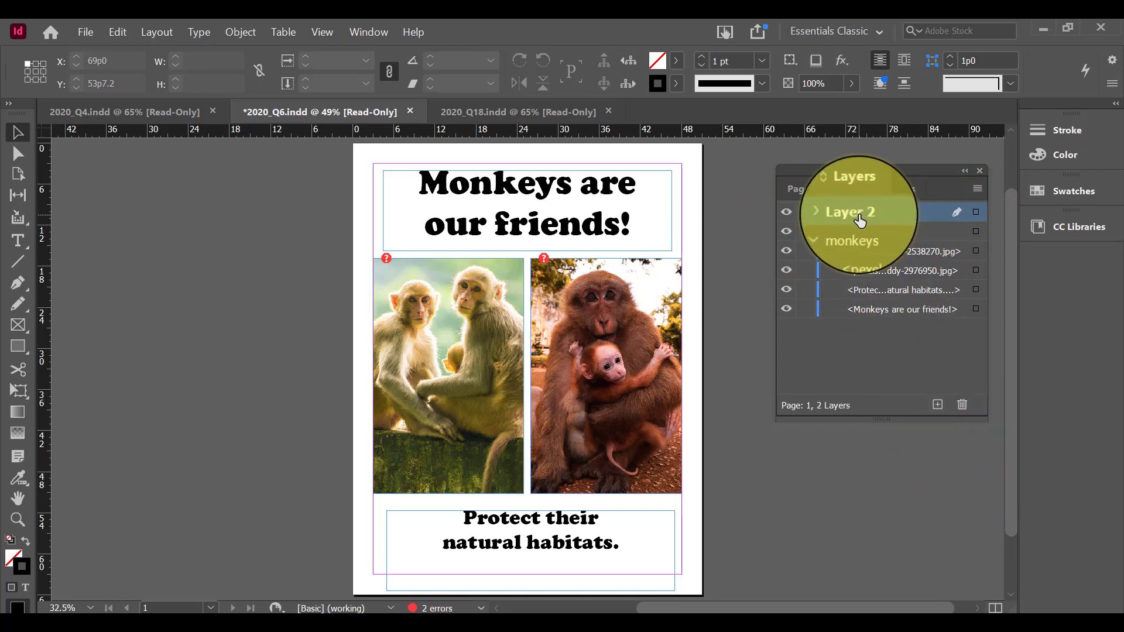
double_click(860, 220)
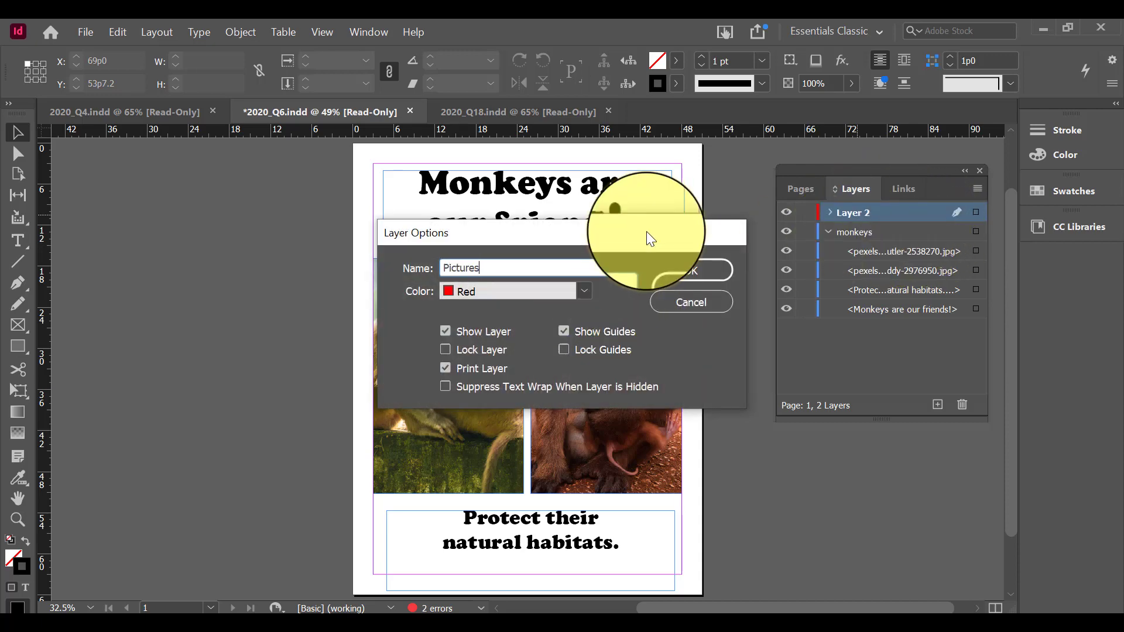
left_click(693, 272)
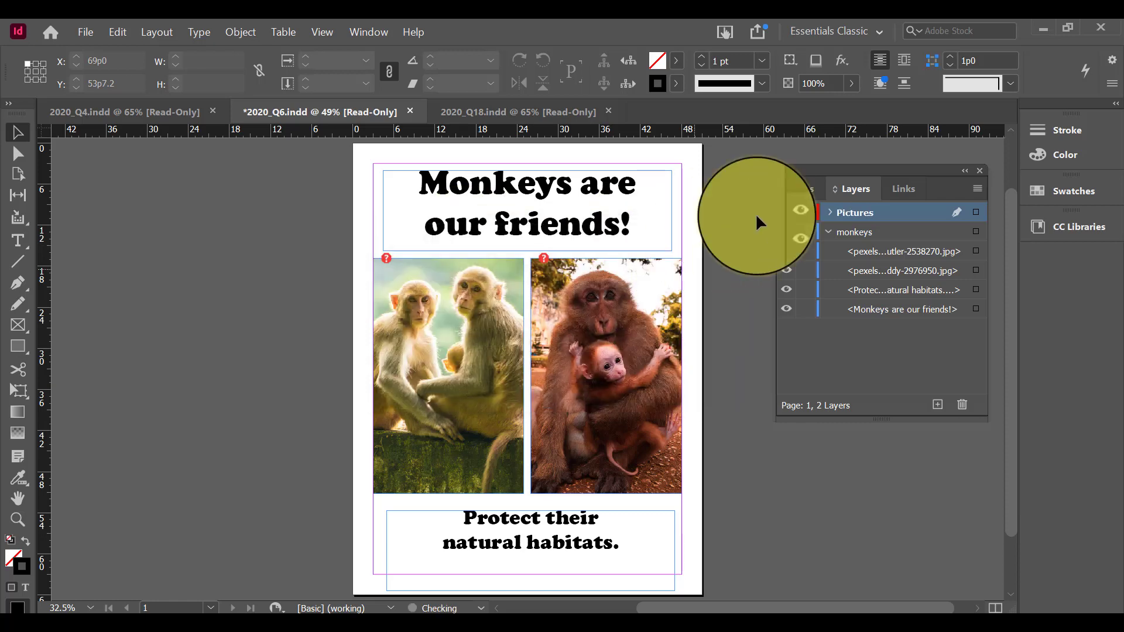
Move both monkey pictures from the monkeys layer onto the Pictures layer, and check by hiding and reshowing Pictures
left_click(916, 258)
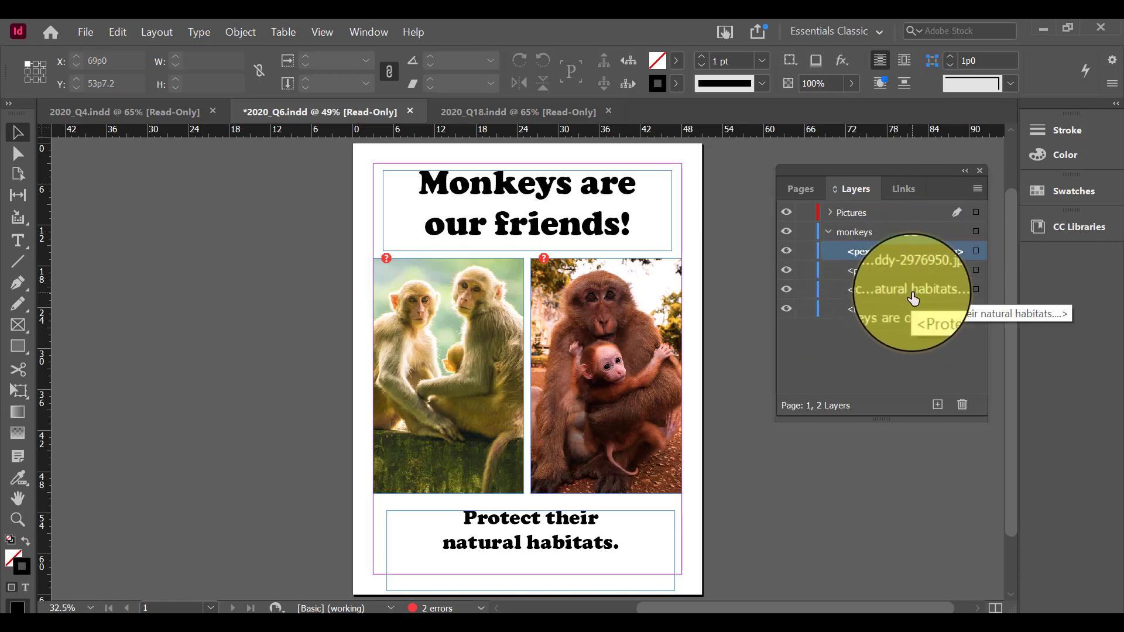
left_click(901, 270, "shift")
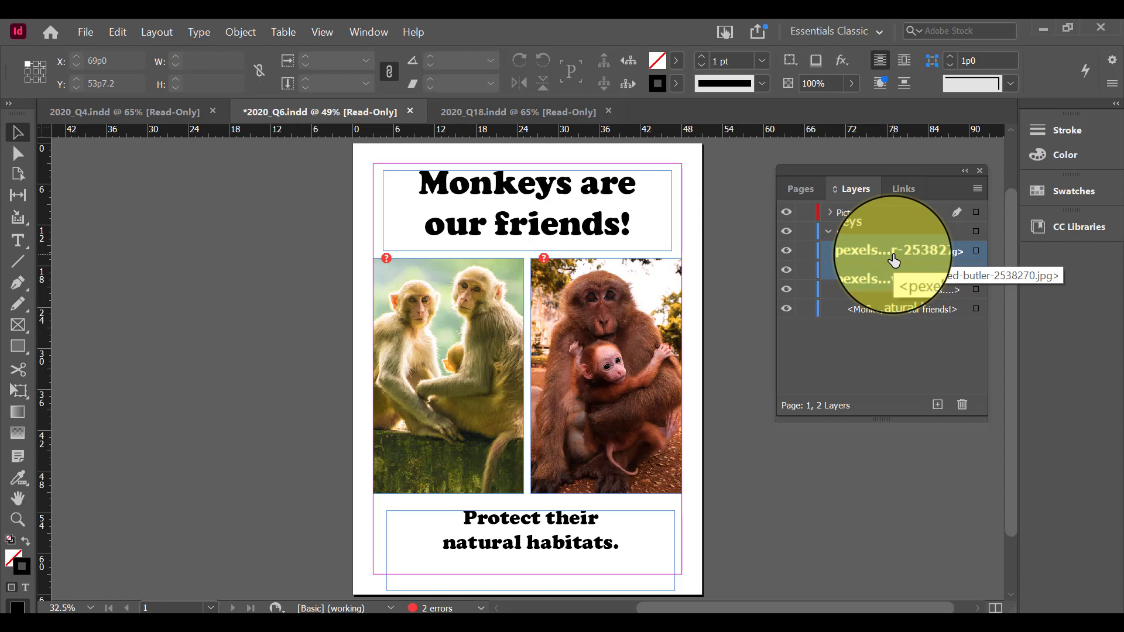
left_click_drag(894, 261, 841, 216)
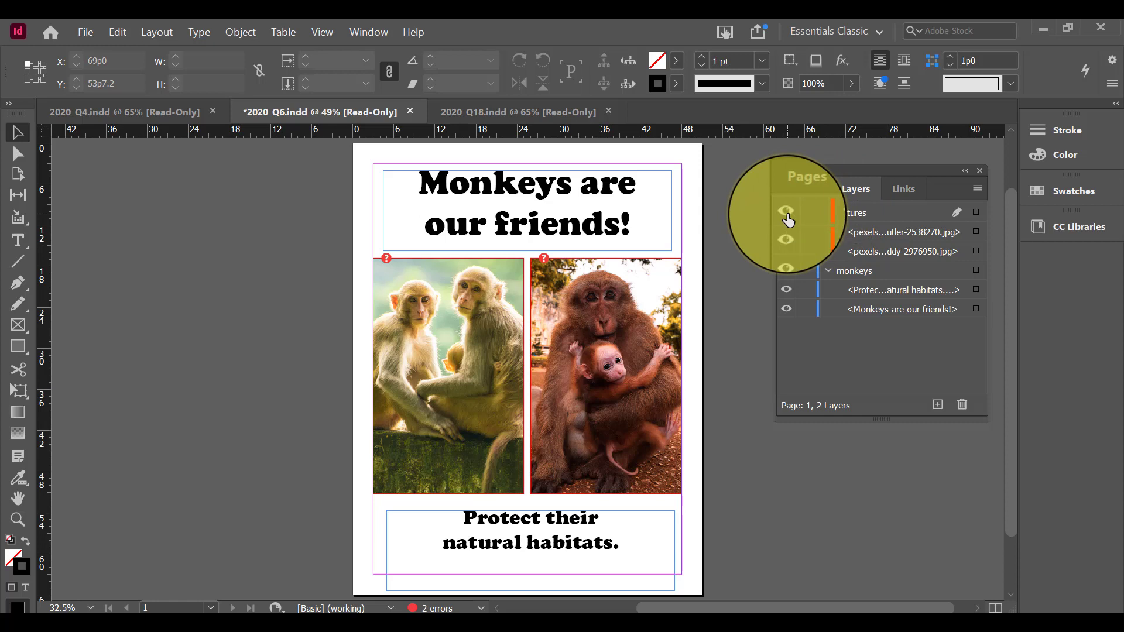
left_click(787, 212)
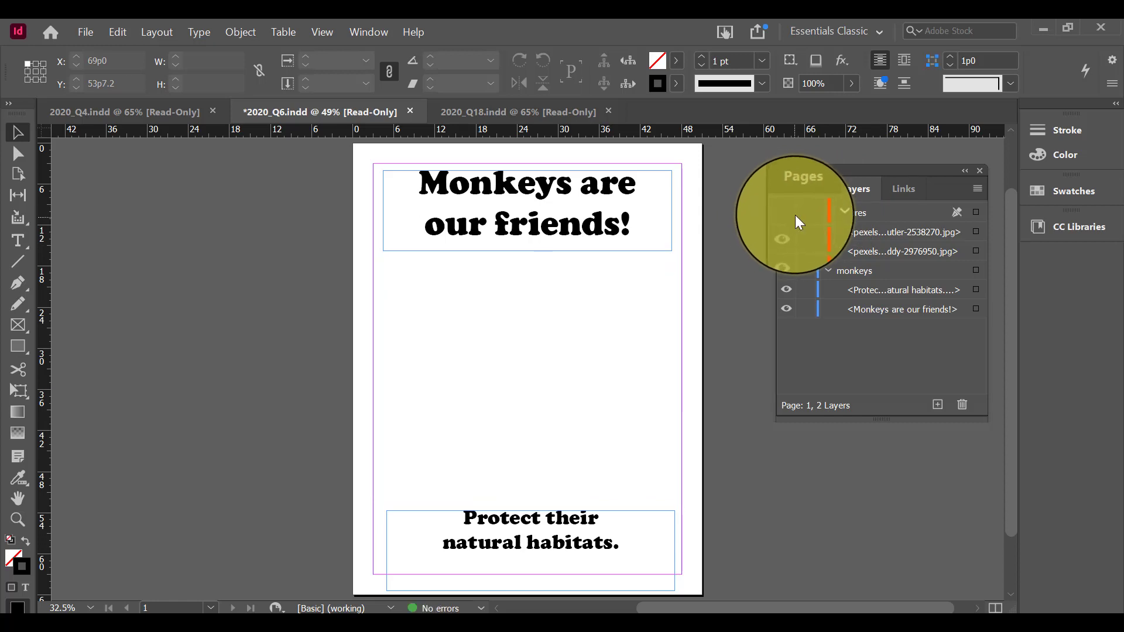
left_click(787, 213)
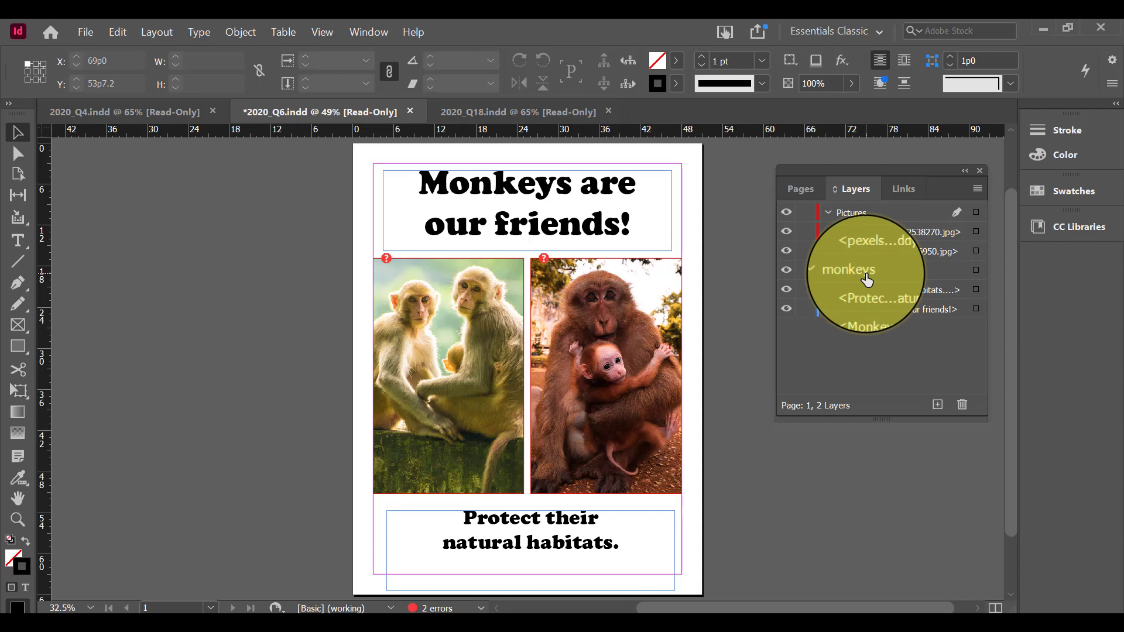
Rename the monkeys layer as Text in its layer options
double_click(866, 279)
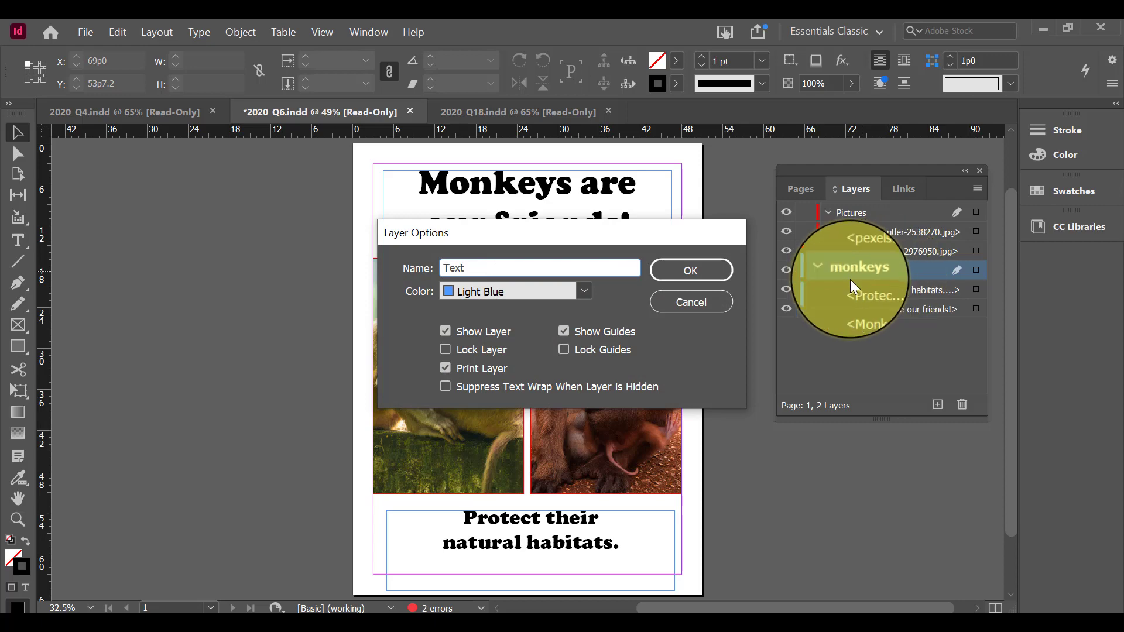
left_click(707, 273)
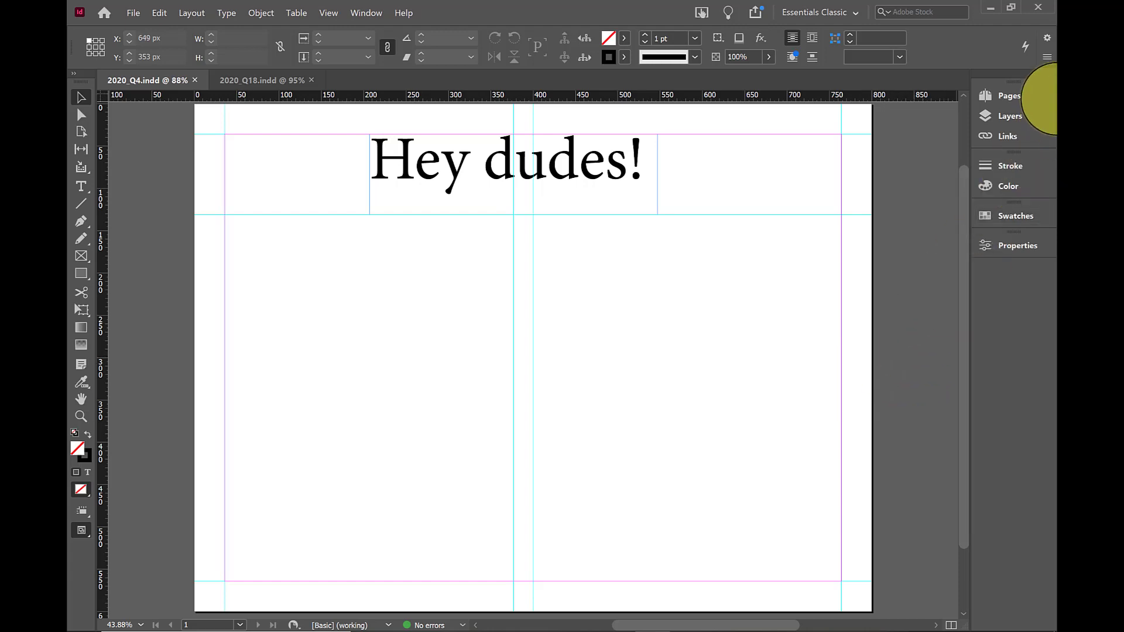
Show the layers of 2020_Q4.indd, inspect the contents of the text layer and make the graphics layer active
left_click(1032, 123)
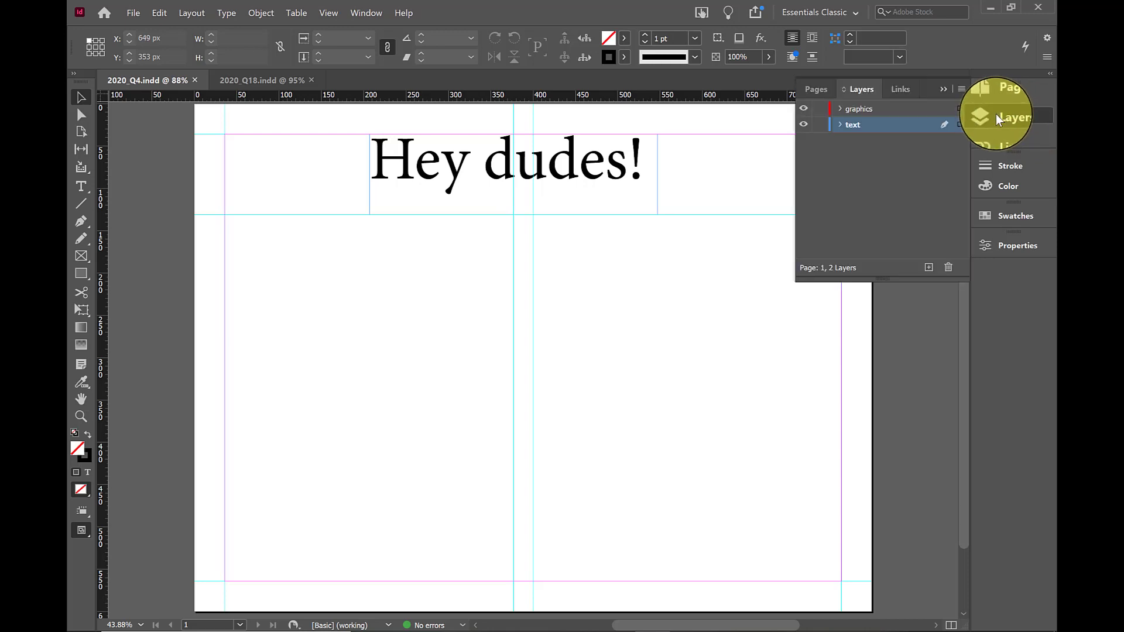
double_click(845, 127)
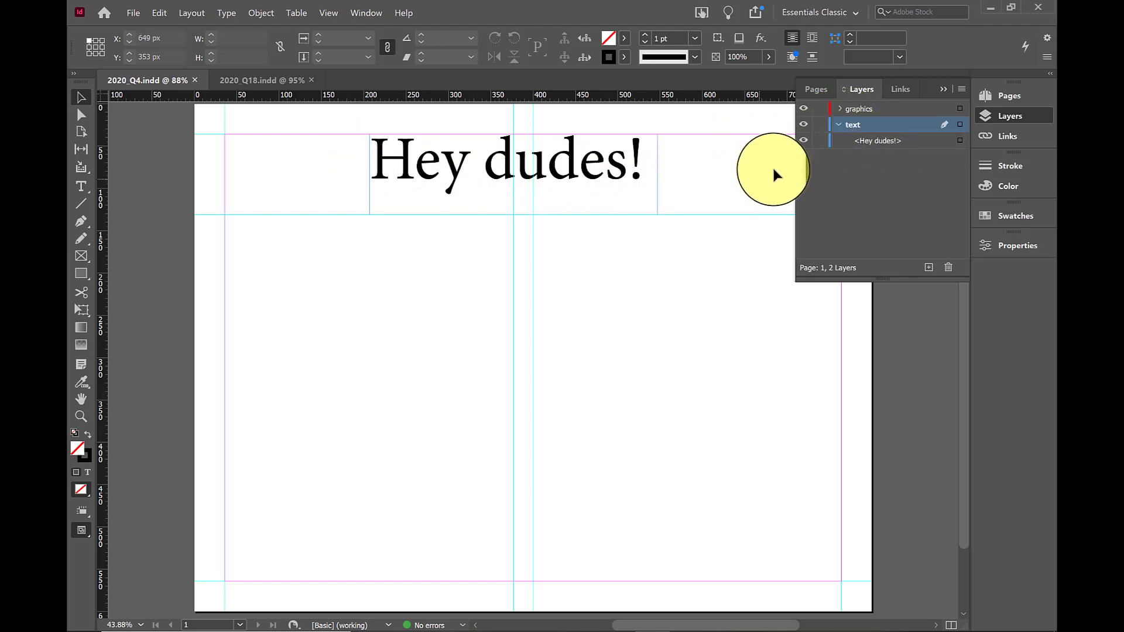
left_click(843, 113)
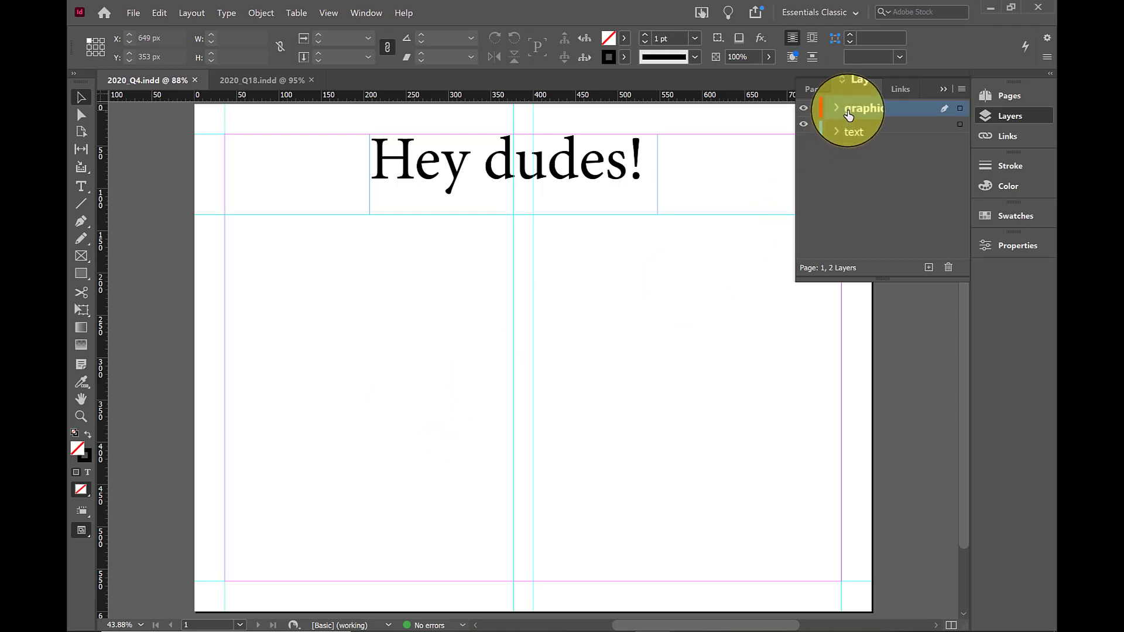
double_click(849, 112)
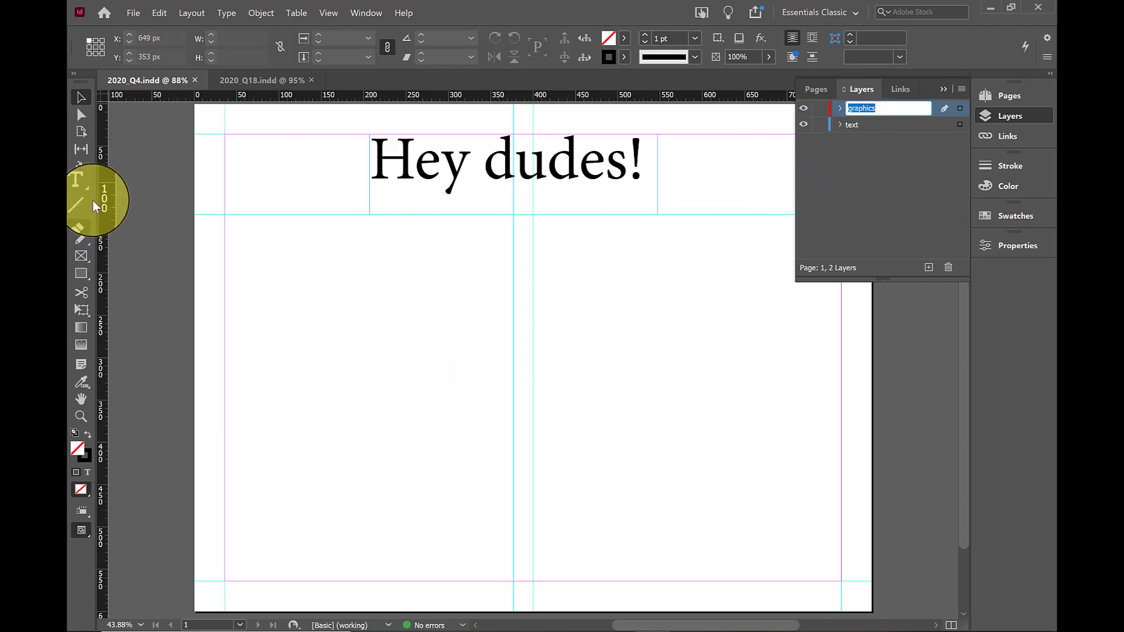
On the graphics layer, draw a rectangle frame of 341 by 433 px filling the left guide column below the heading
left_click(82, 256)
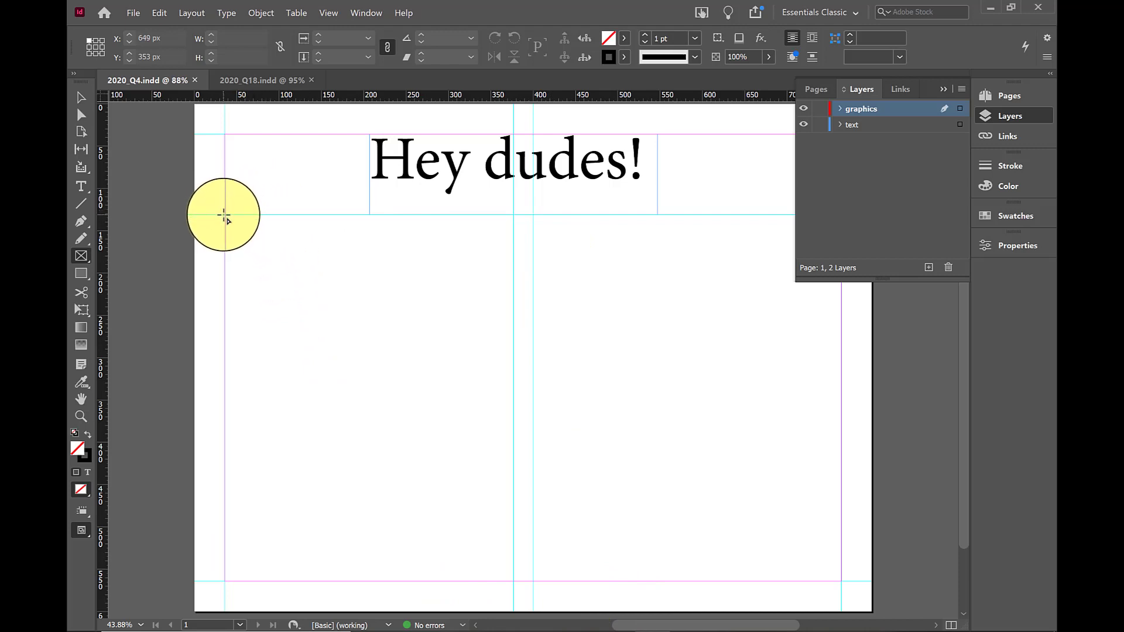
left_click_drag(225, 215, 509, 577)
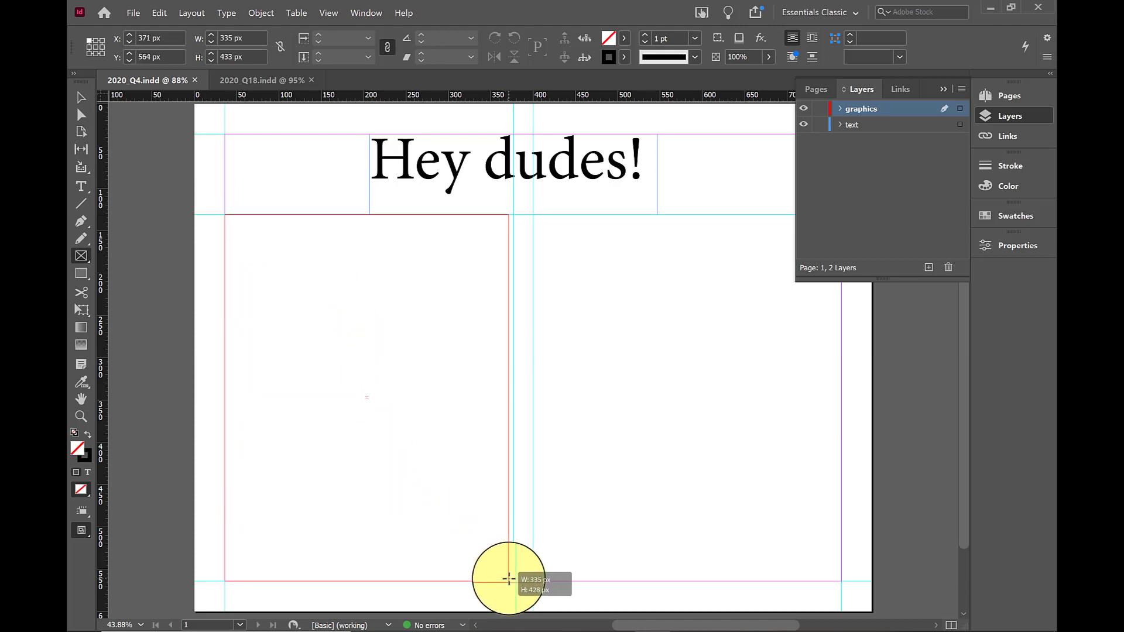
left_click_drag(508, 579, 514, 581)
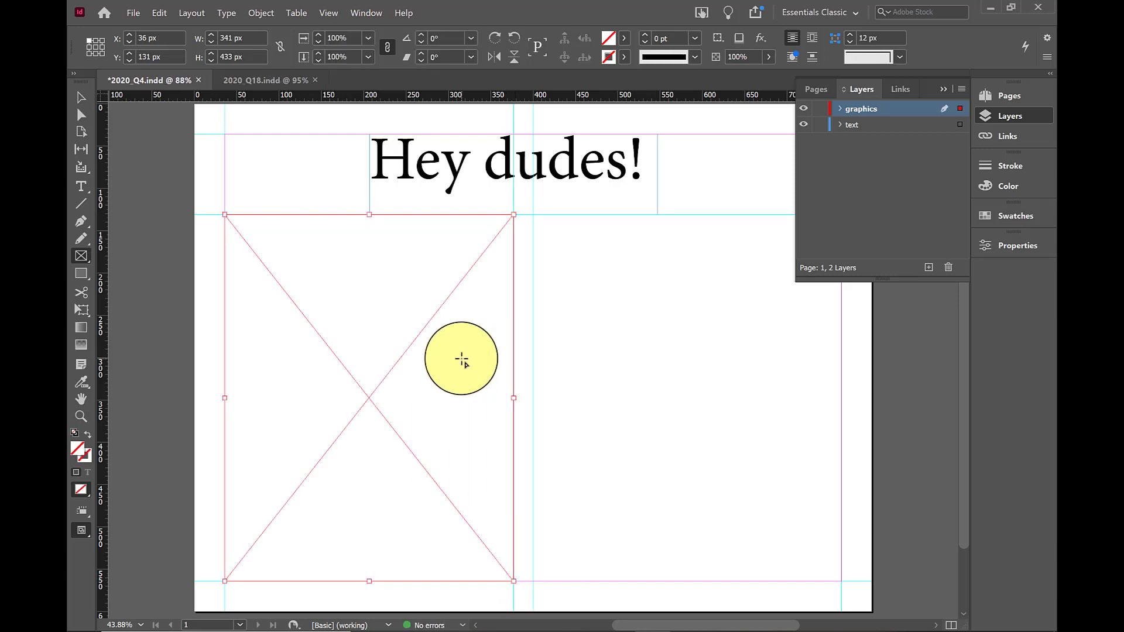
Draw a second rectangle frame in the right guide column and extend it to the right margin, 364 by 433 px
left_click_drag(533, 214, 836, 582)
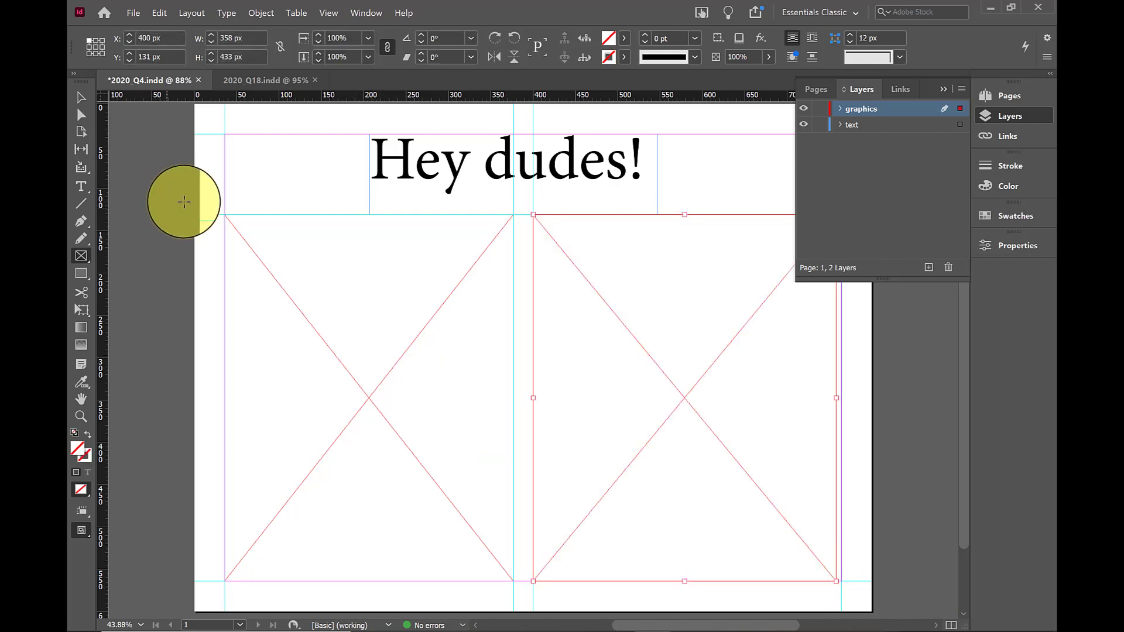
left_click(82, 97)
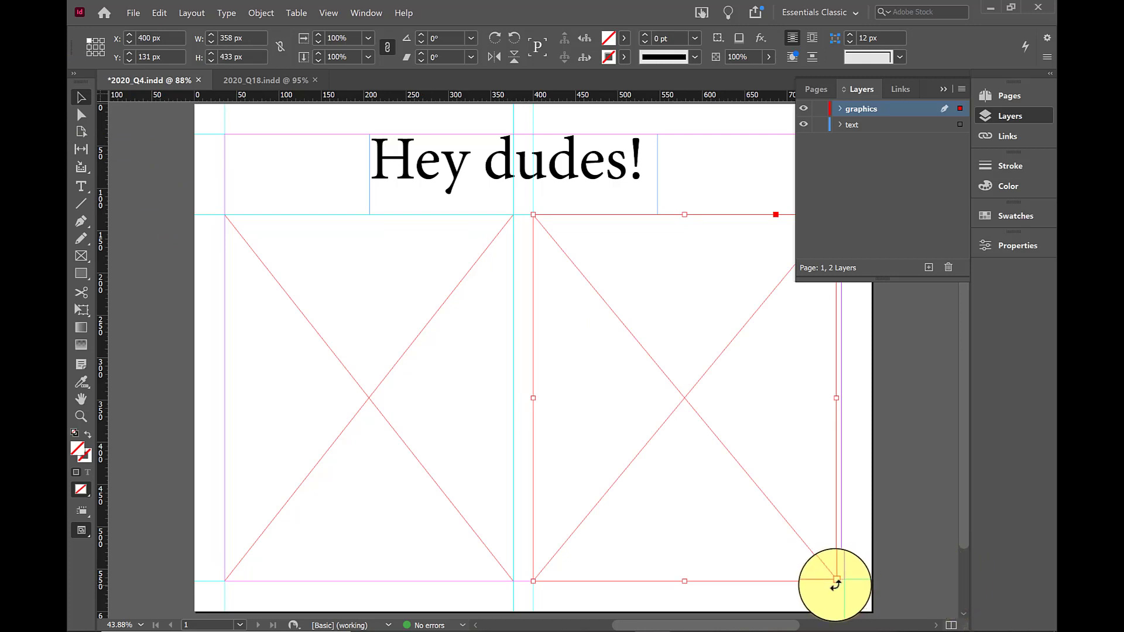
left_click_drag(836, 580, 844, 583)
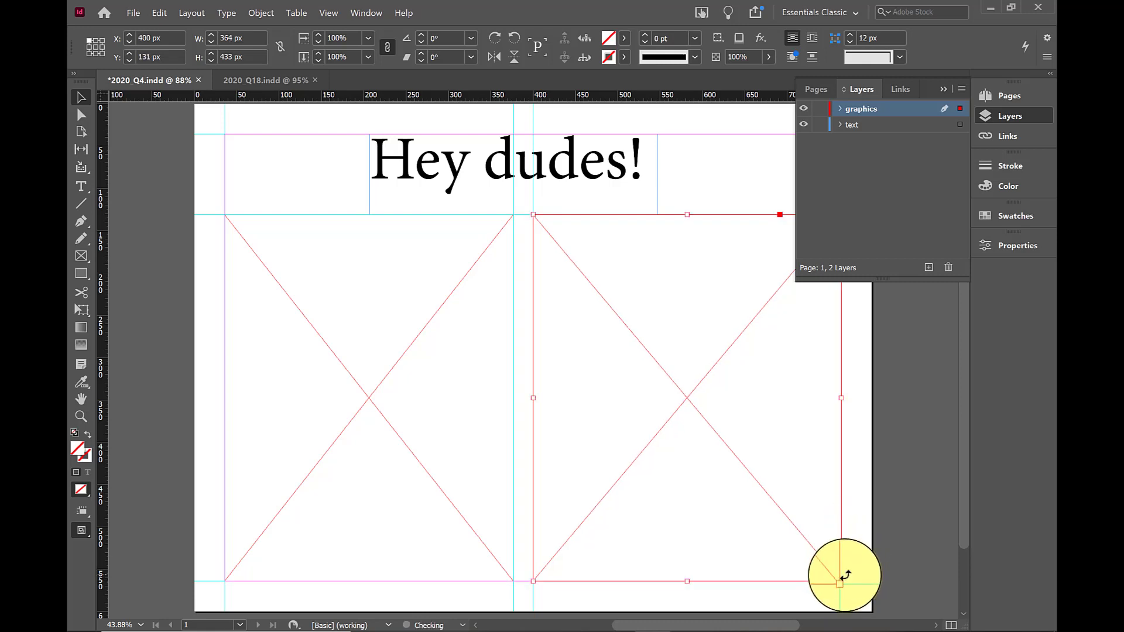
left_click(841, 107)
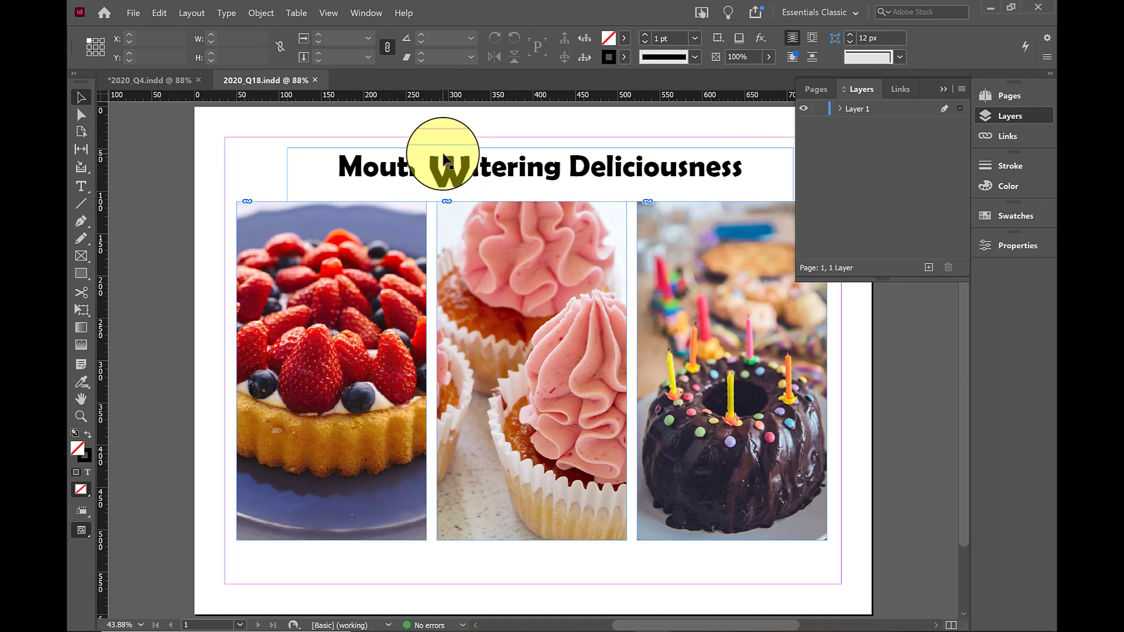
Examine which text and pictures sit on Layer 1 of 2020_Q18.indd, and collapse the layer list
left_click(839, 108)
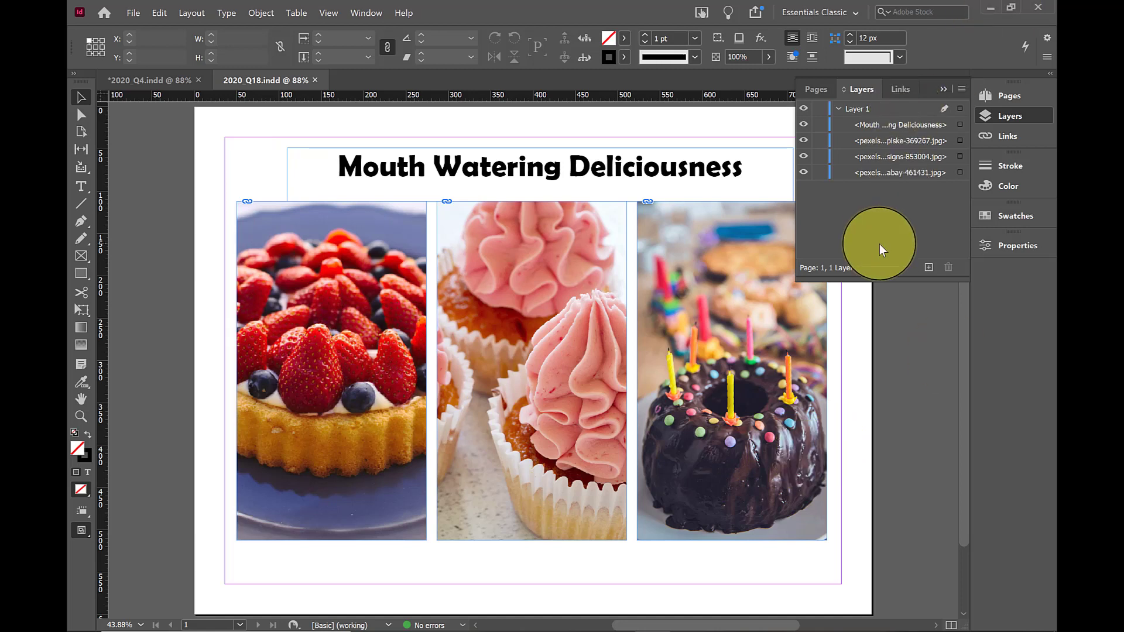
scroll(732, 281, "up", 2)
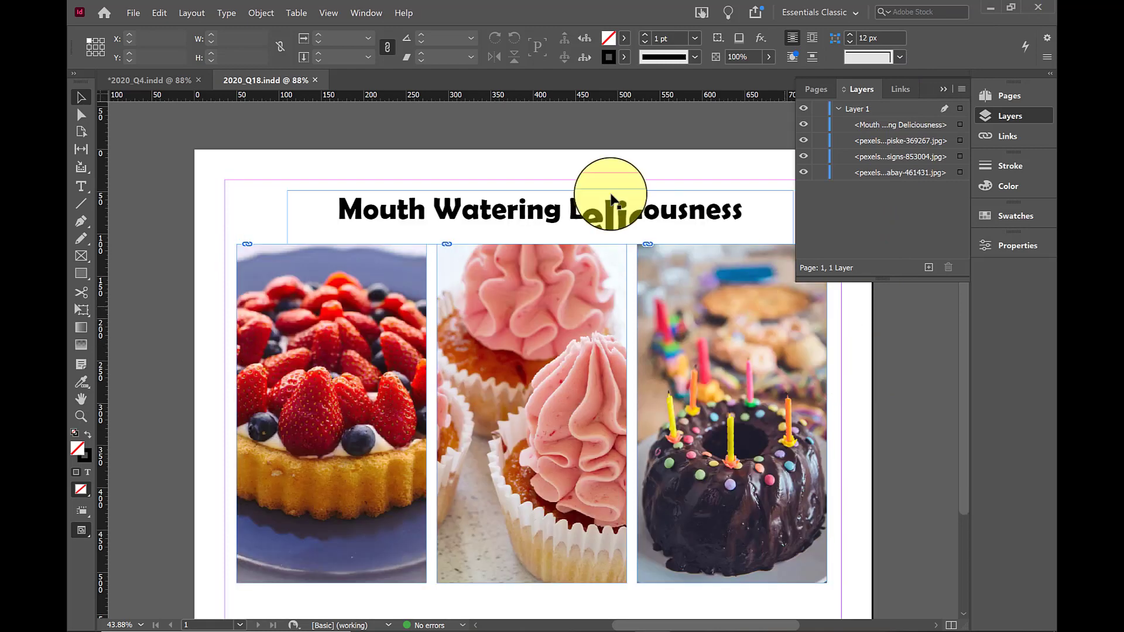
right_click(950, 86)
left_click(715, 157)
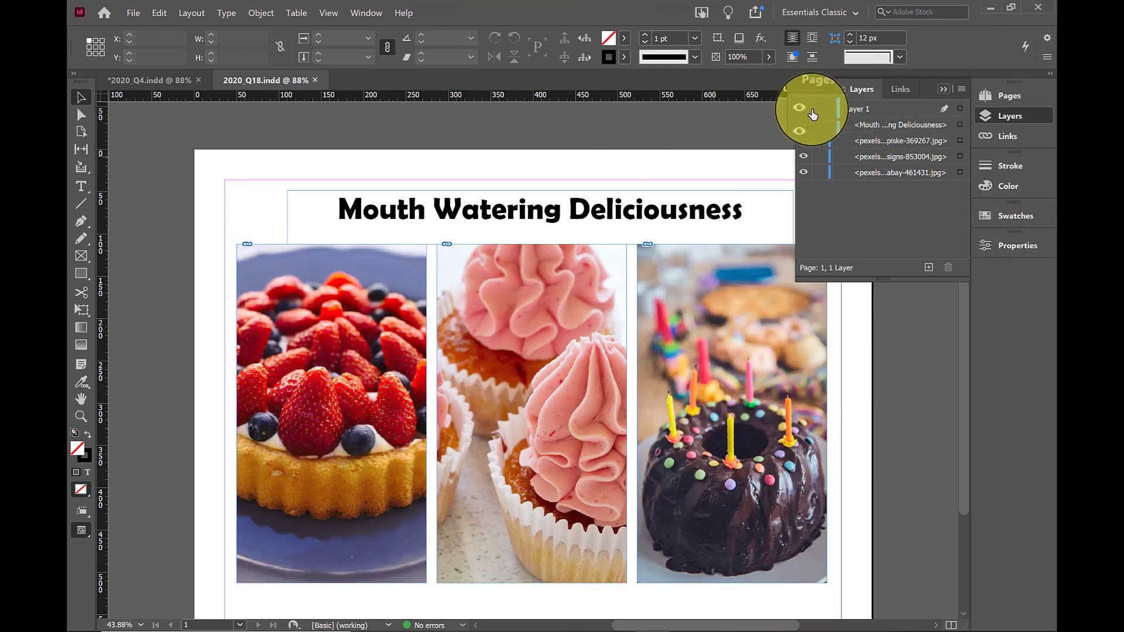
left_click(943, 91)
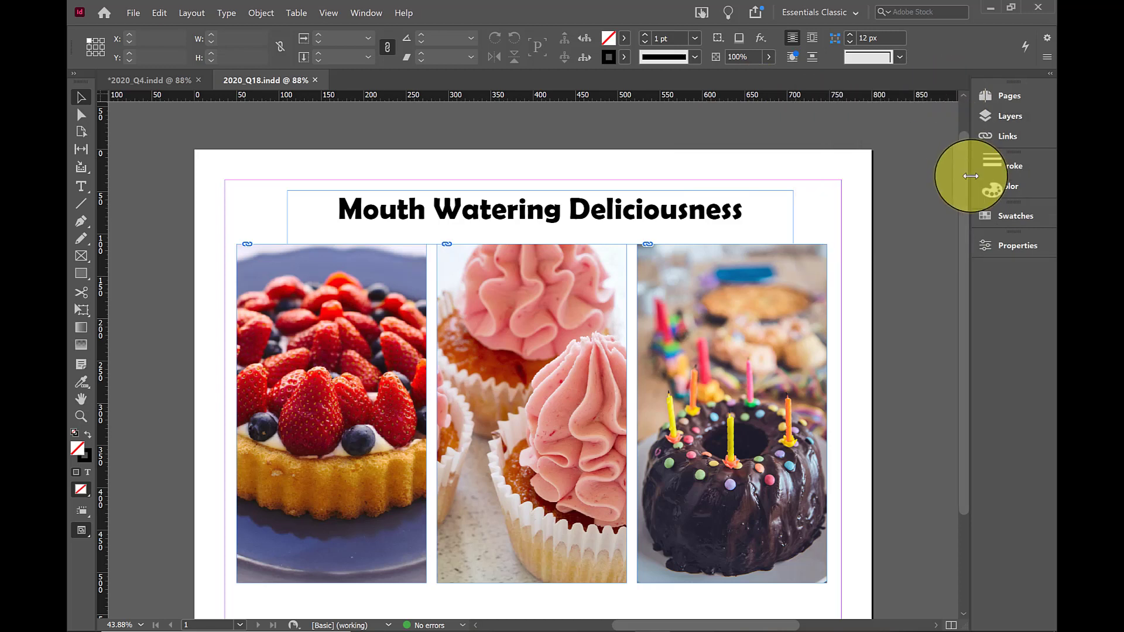
Select the fruit tart, cupcake and chocolate cake pictures together and group them
scroll(955, 173, "down", 2)
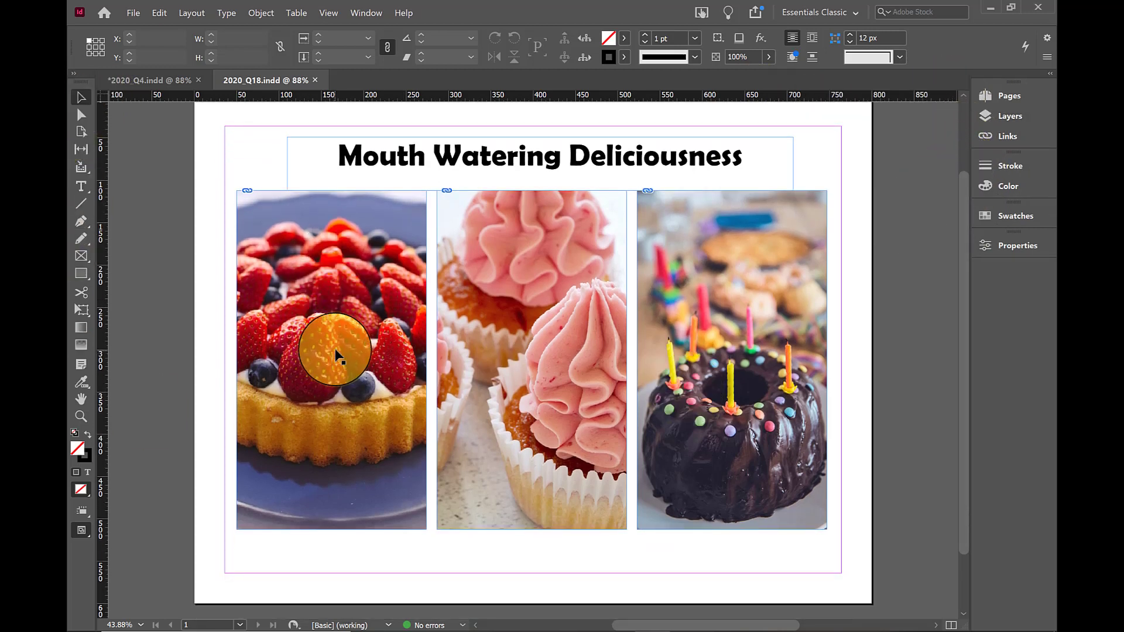
left_click(338, 332)
left_click(550, 312, "shift")
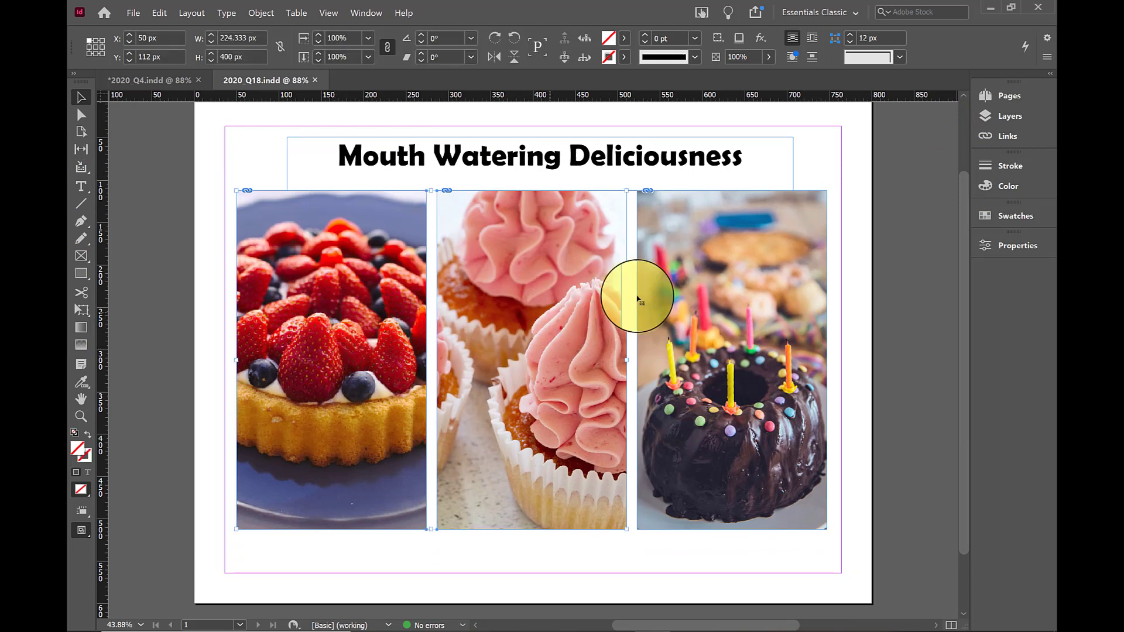
left_click(638, 299, "shift")
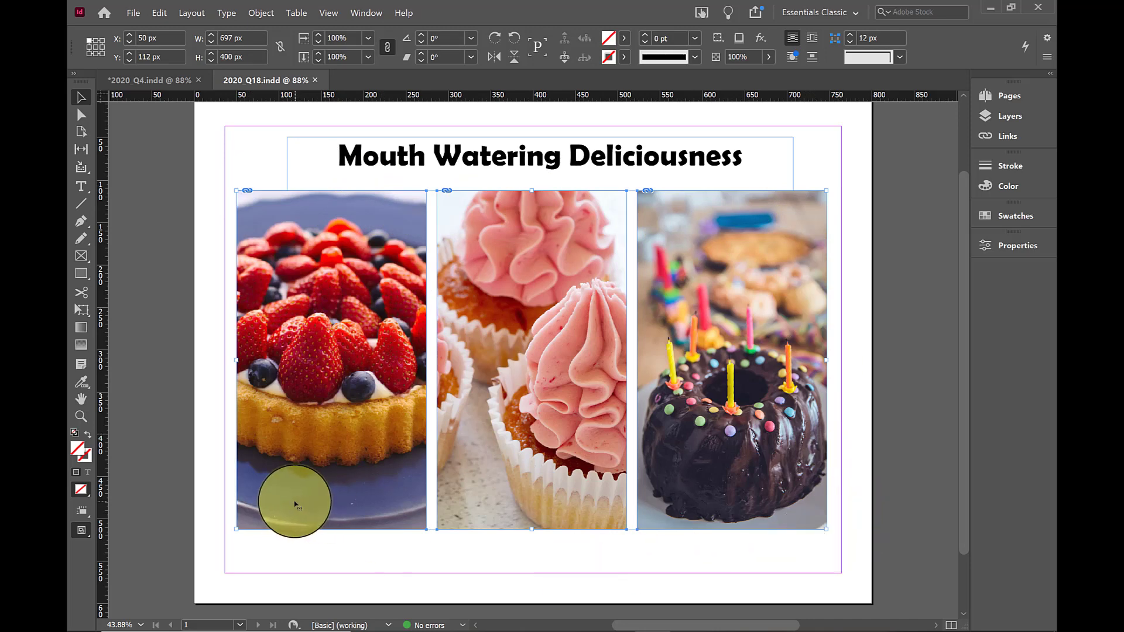
left_click(271, 13)
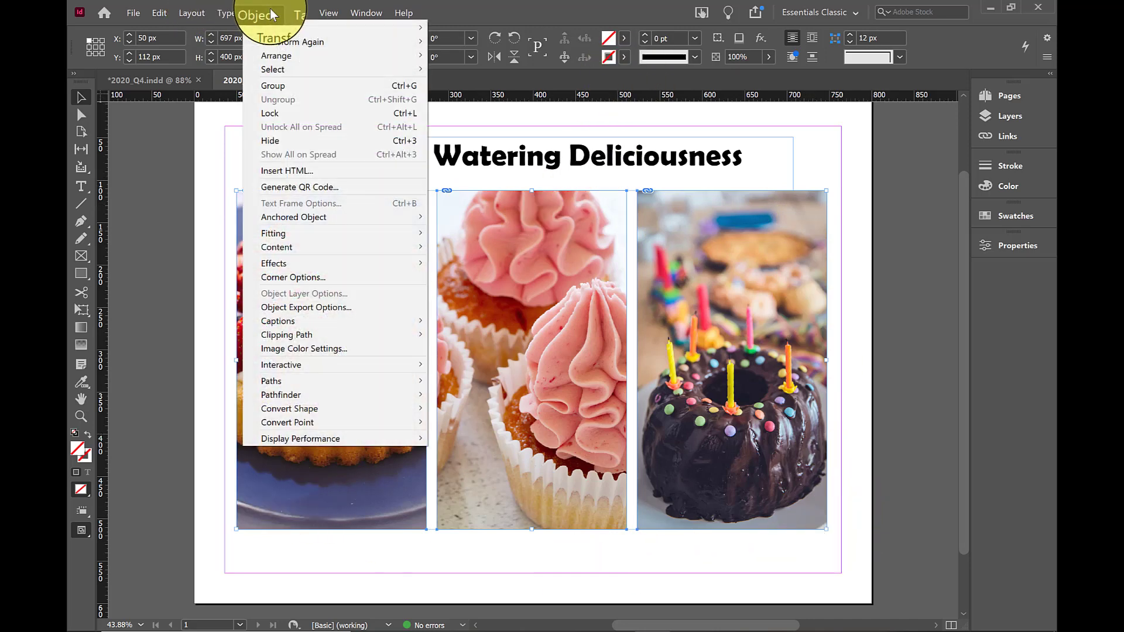
left_click(265, 86)
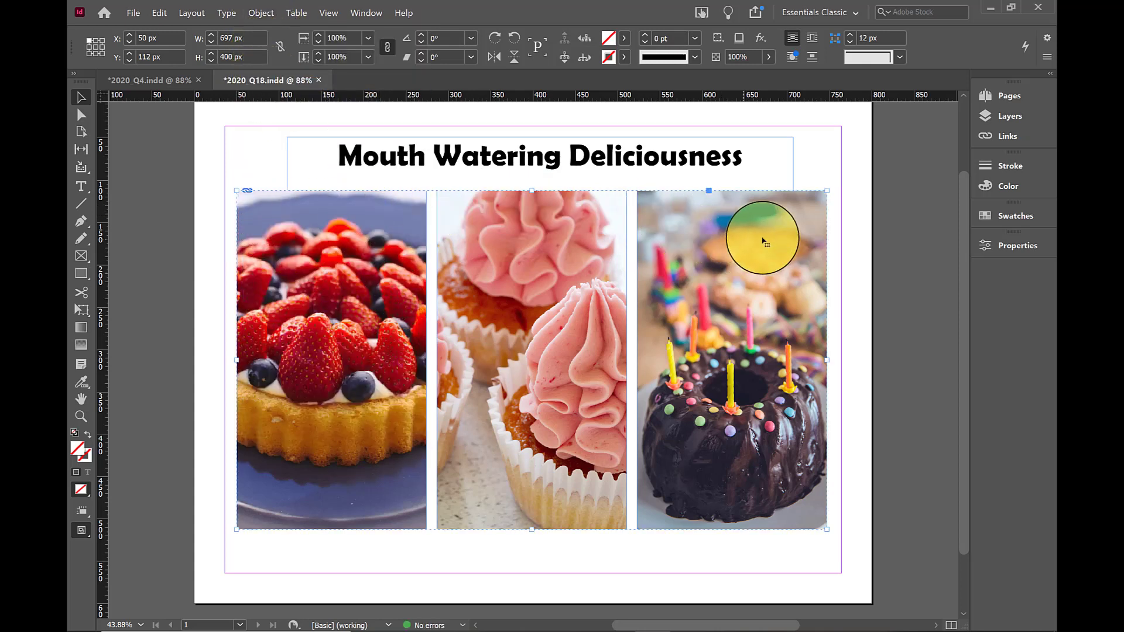
Try moving the grouped pictures slightly down and to the right, and undo the move
mouse_move(473, 349)
left_mouse_down()
mouse_move(753, 371)
mouse_move(581, 380)
mouse_move(501, 361)
mouse_move(477, 367)
left_mouse_up()
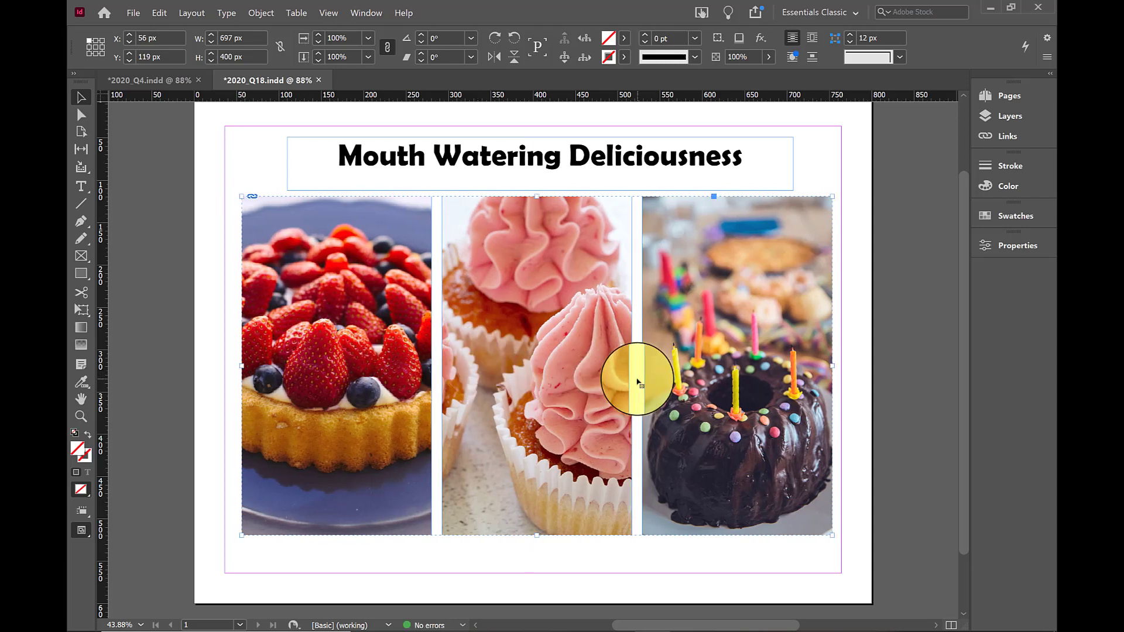
key("ctrl+z")
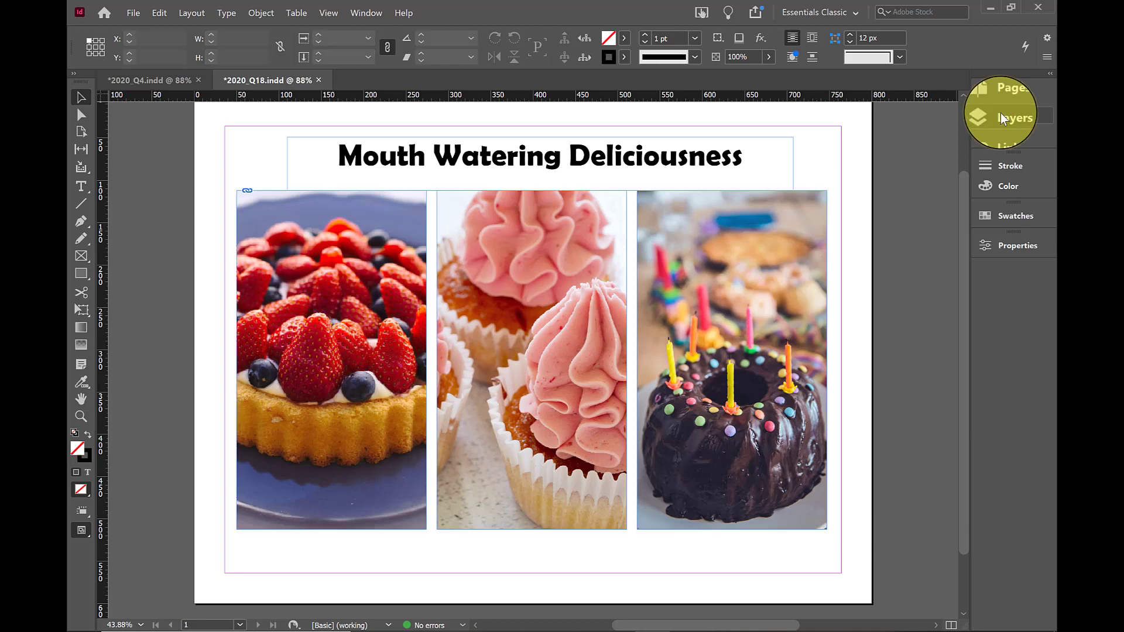
Show the layers again and examine the pictures inside the group on Layer 1, expanding and collapsing it
left_click(1000, 116)
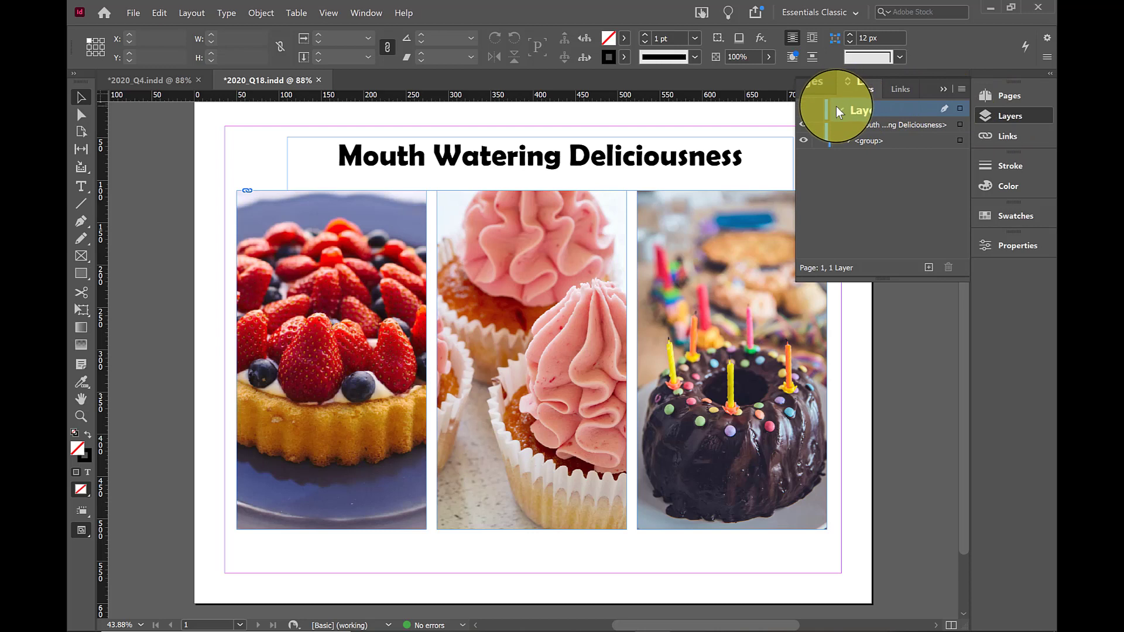
left_click(846, 142)
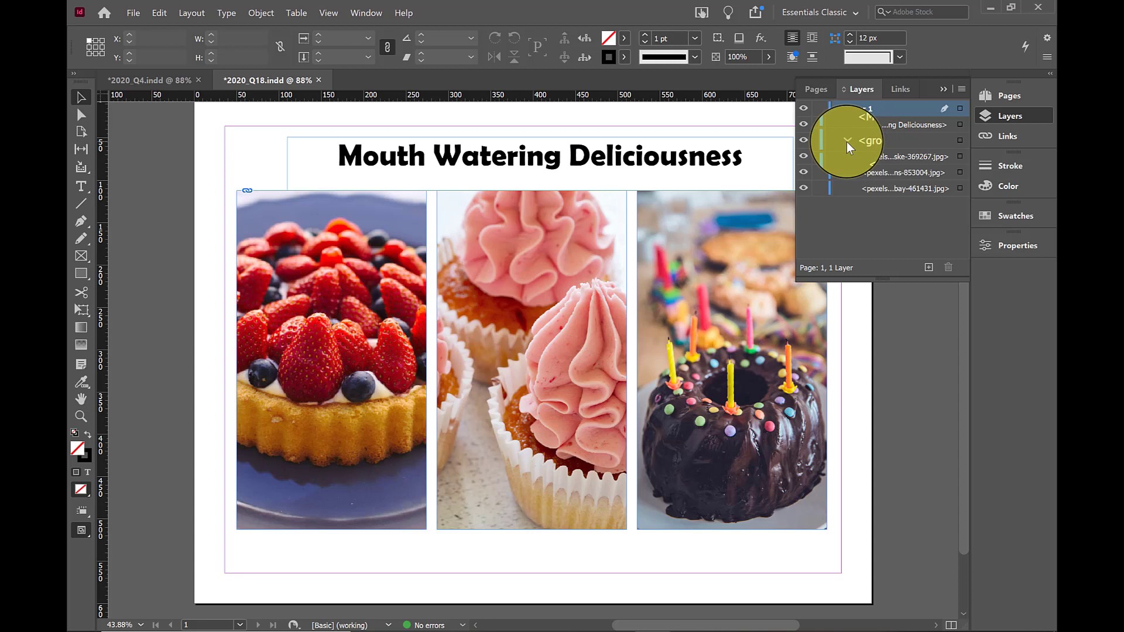
left_click(847, 143)
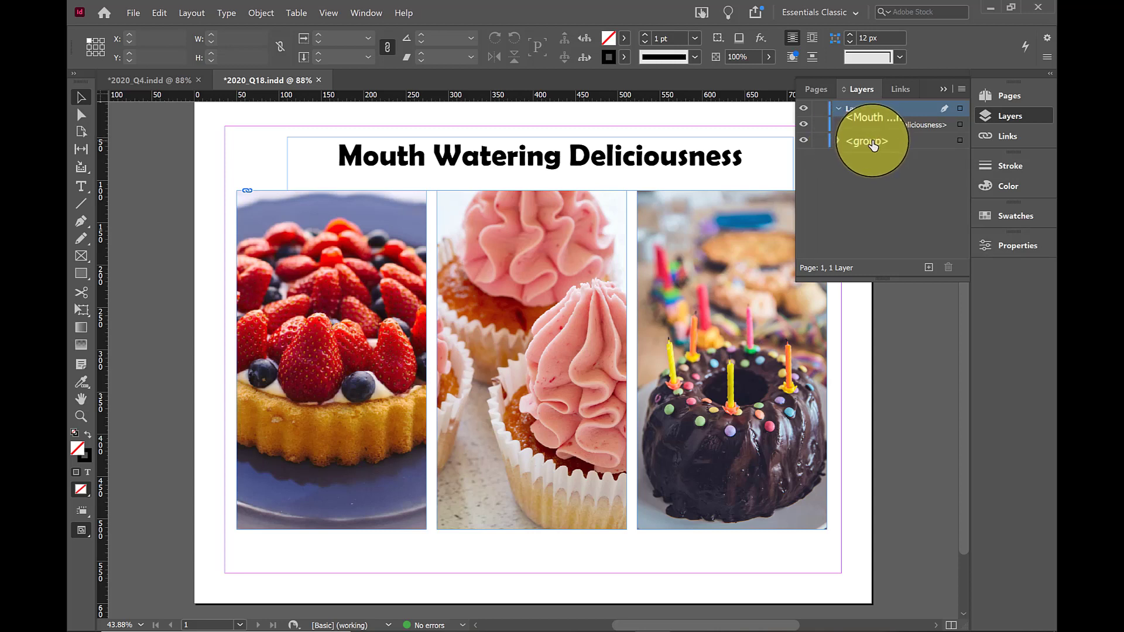
Rename the picture group on Layer 1 as Desserts, and collapse the layer's contents
left_click(873, 146)
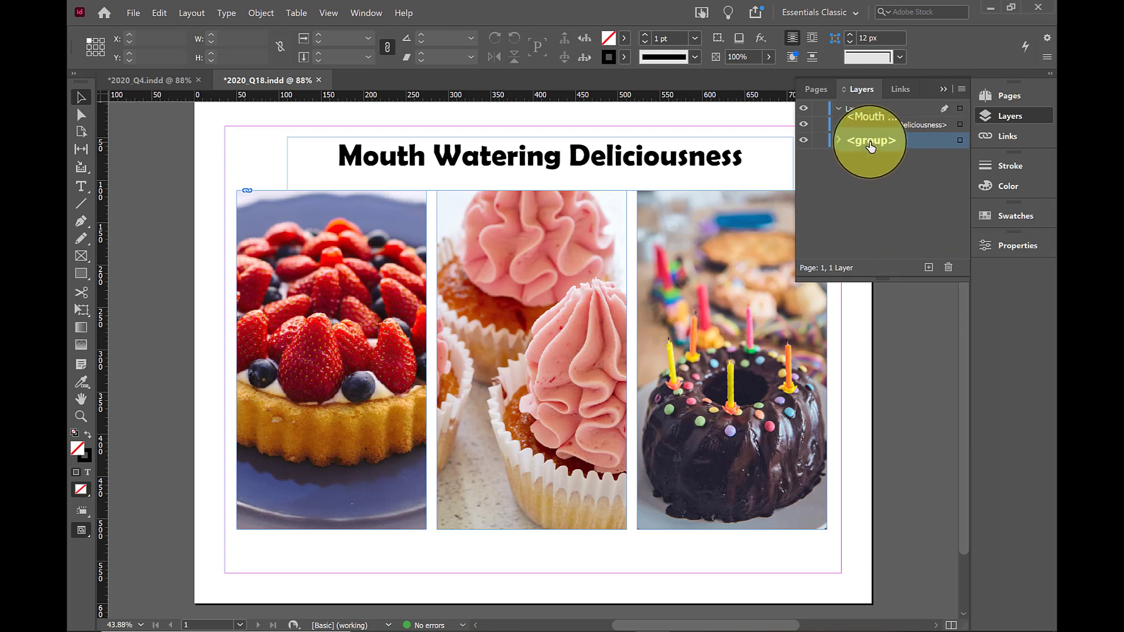
double_click(881, 141)
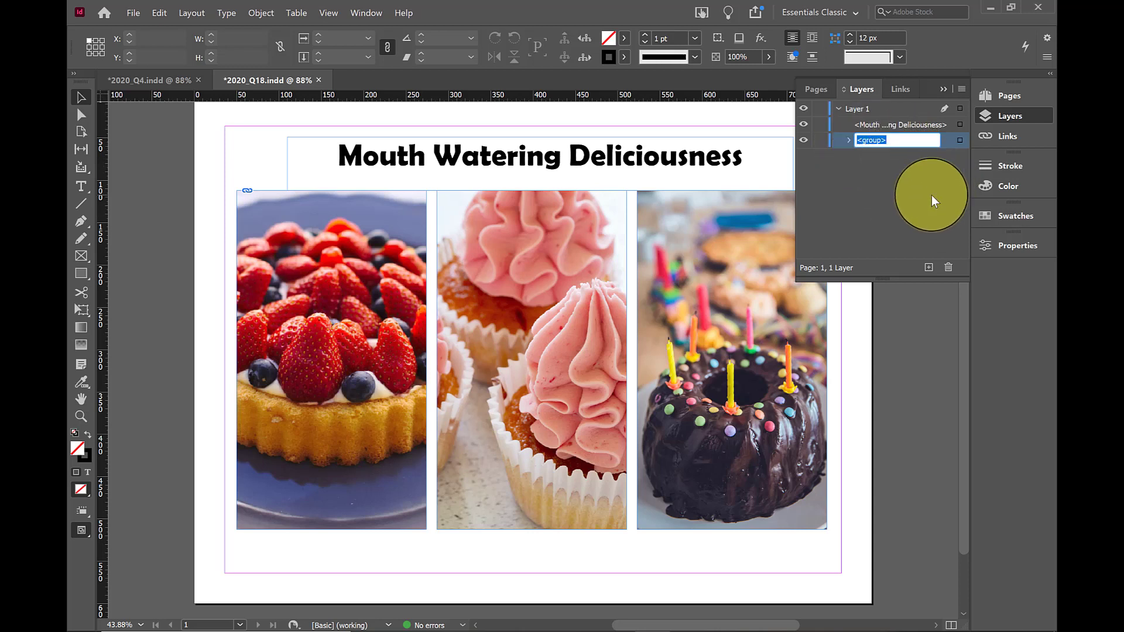
type("De")
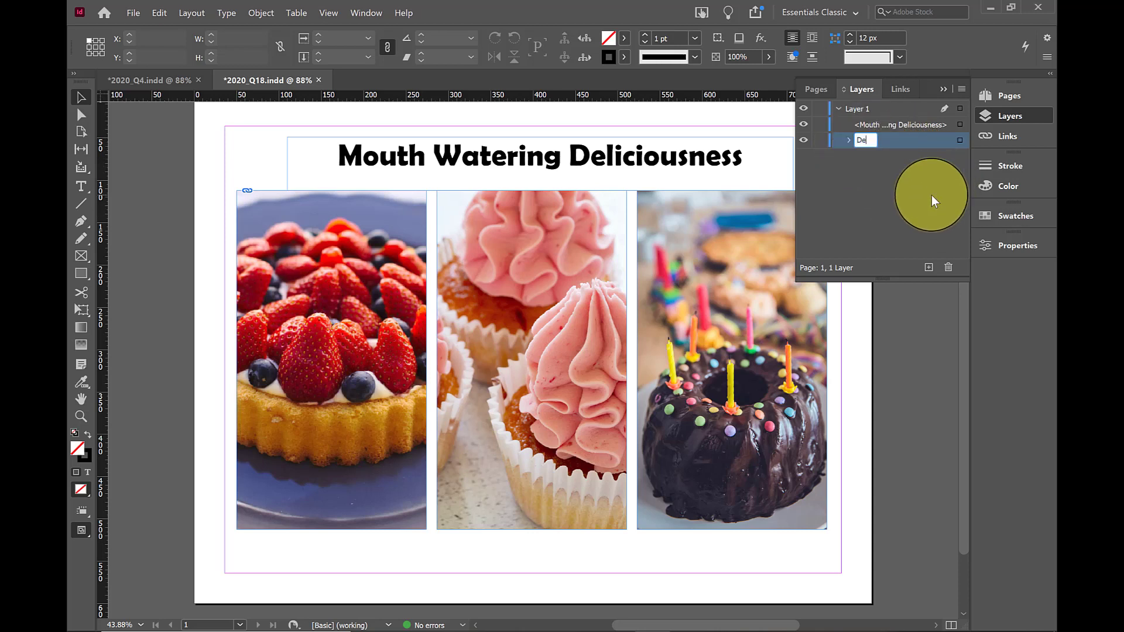
type("sserts")
key("Return")
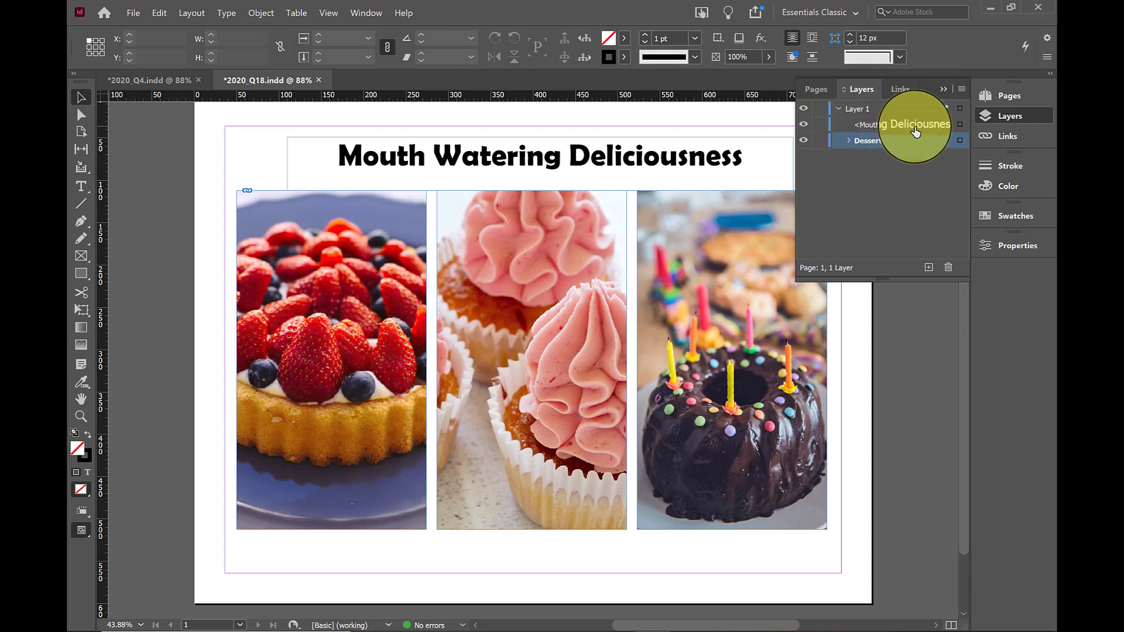
left_click(840, 109)
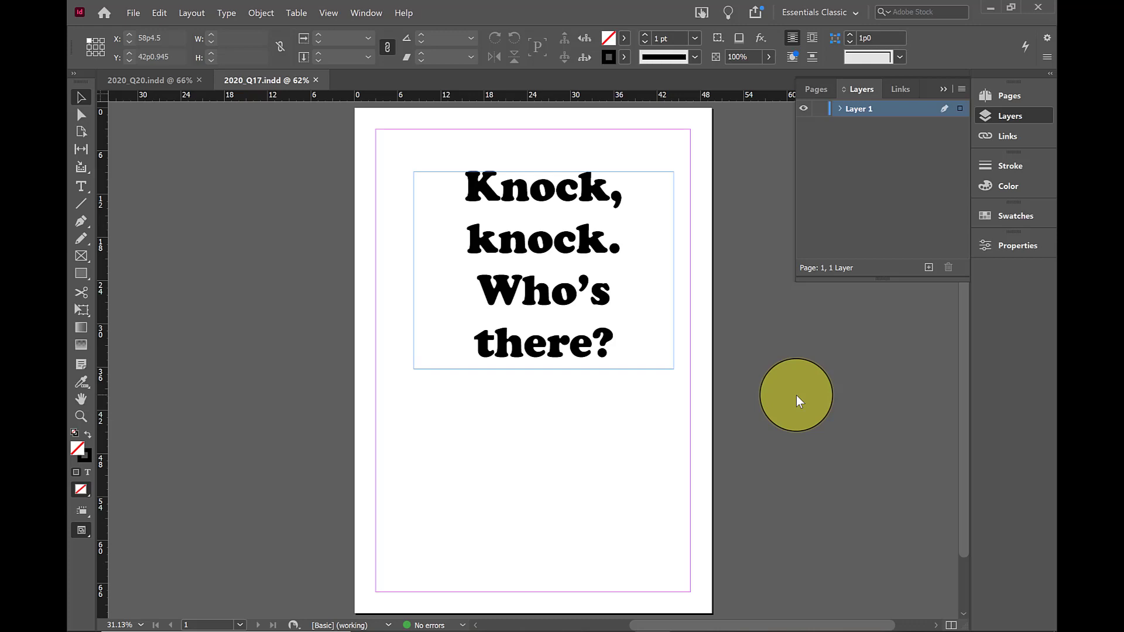
Insert 25 pages after page 1 of 2020_Q17.indd based on A-Master, and look through the page thumbnails
left_click(820, 89)
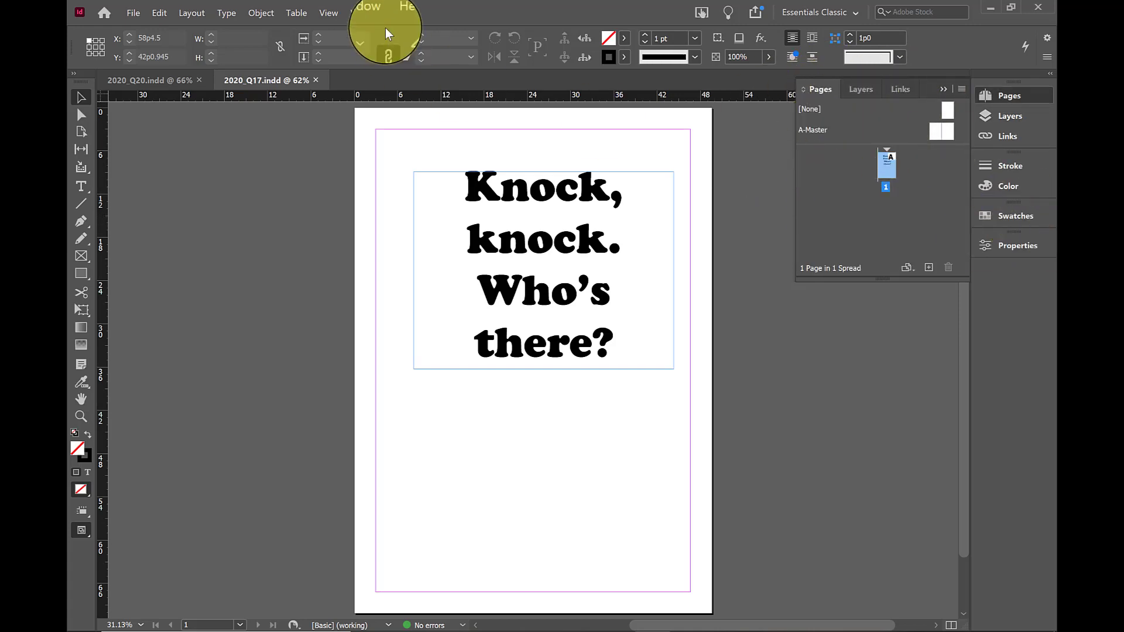
left_click(362, 12)
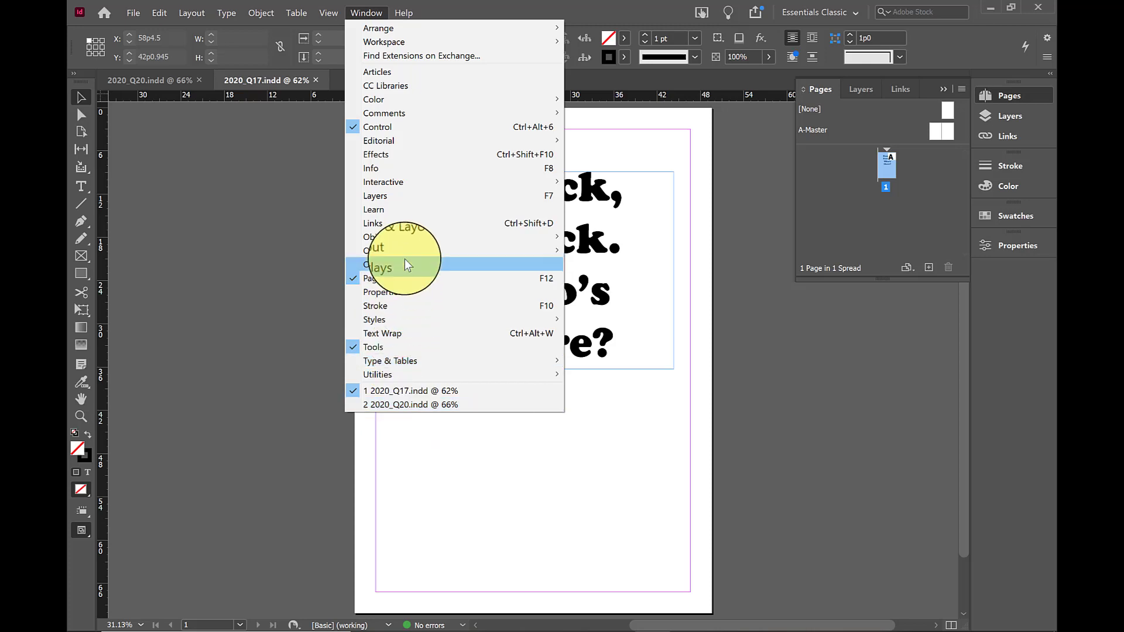
left_click(874, 415)
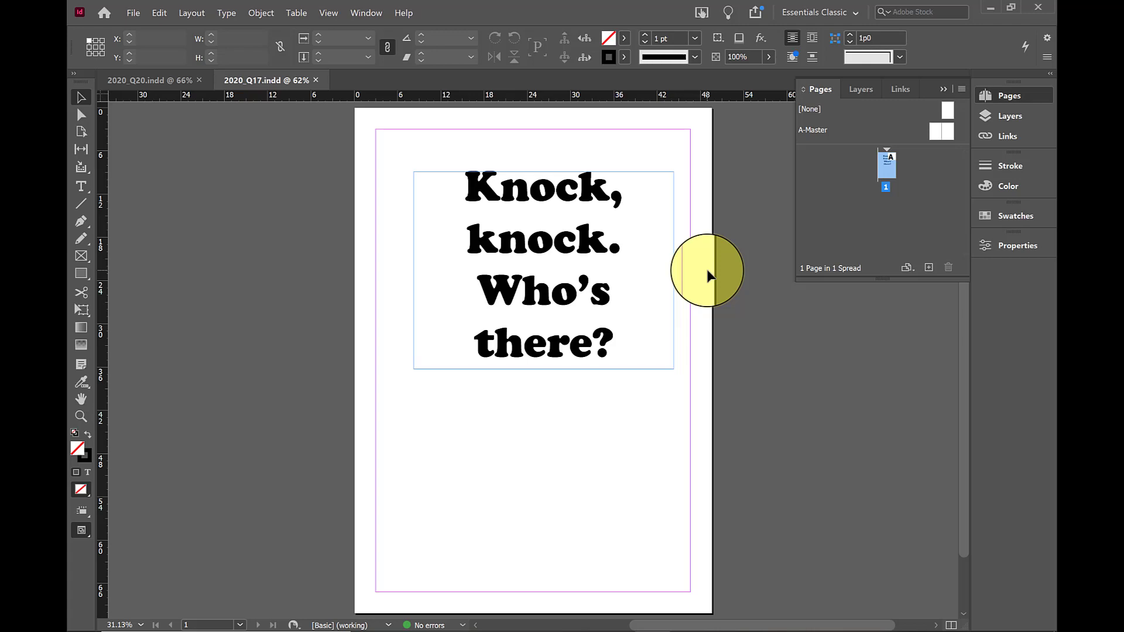
left_click(962, 88)
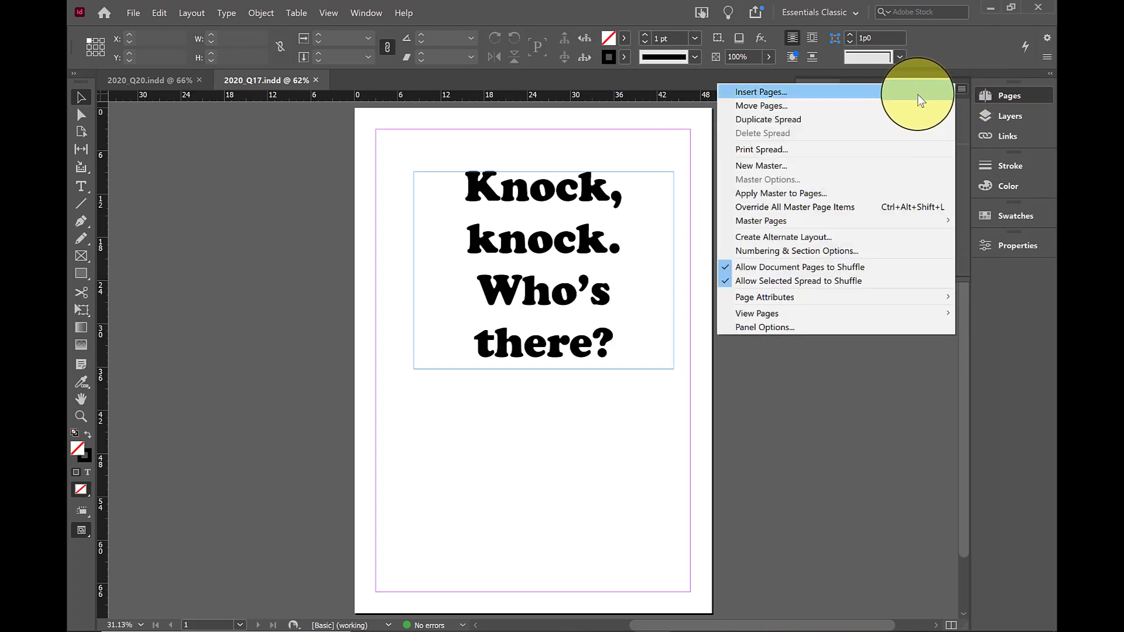
left_click(862, 94)
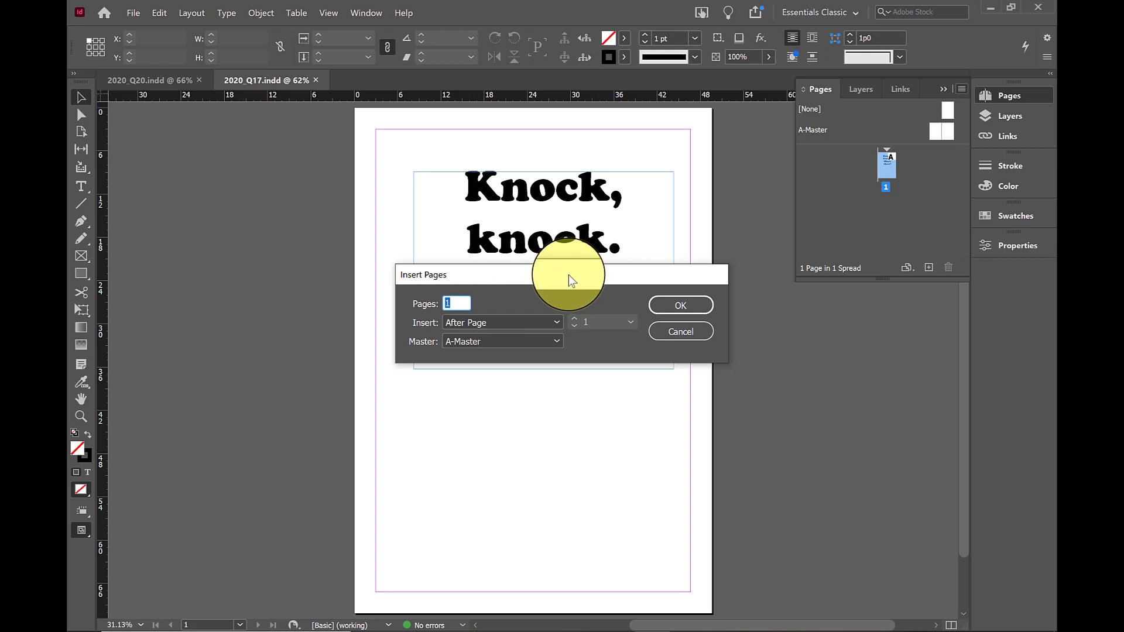
type("25")
left_click(501, 327)
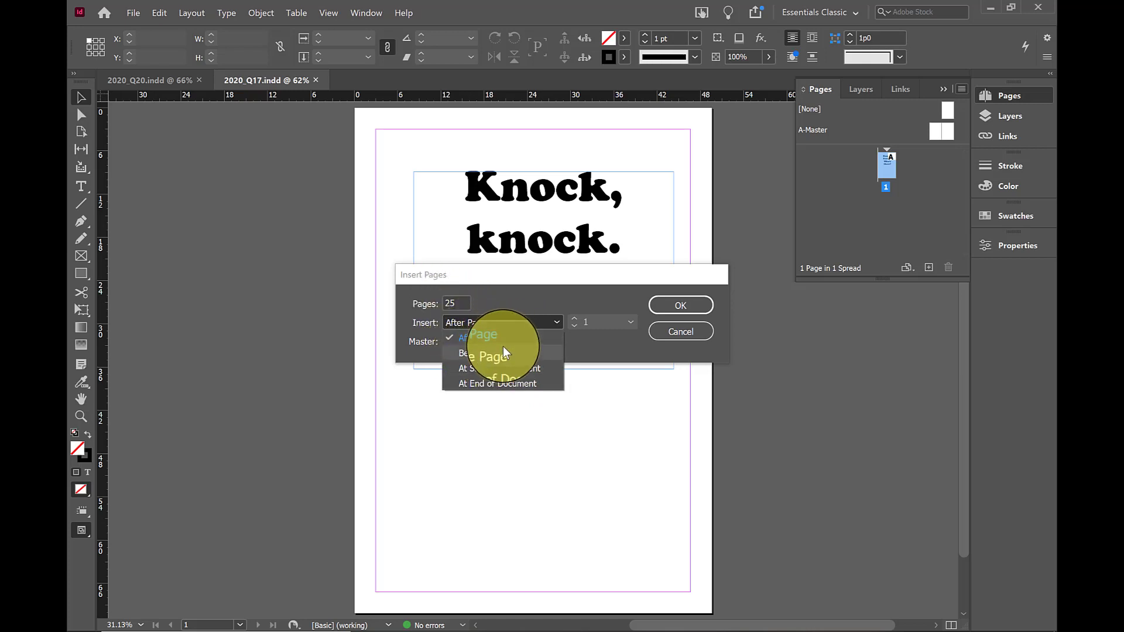
left_click(575, 295)
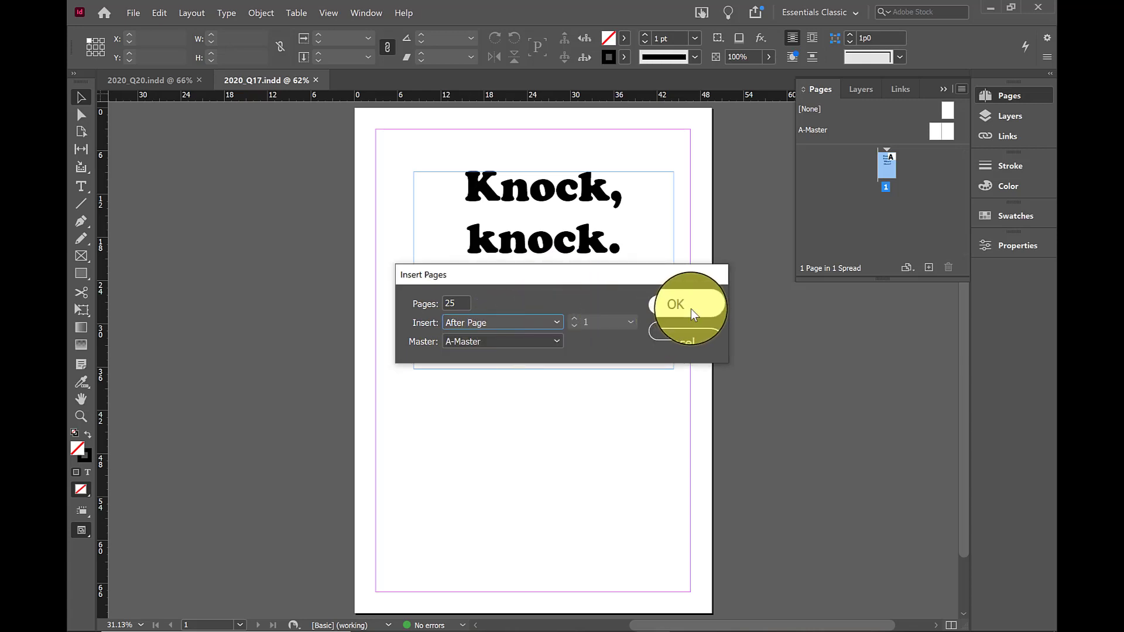
left_click(522, 341)
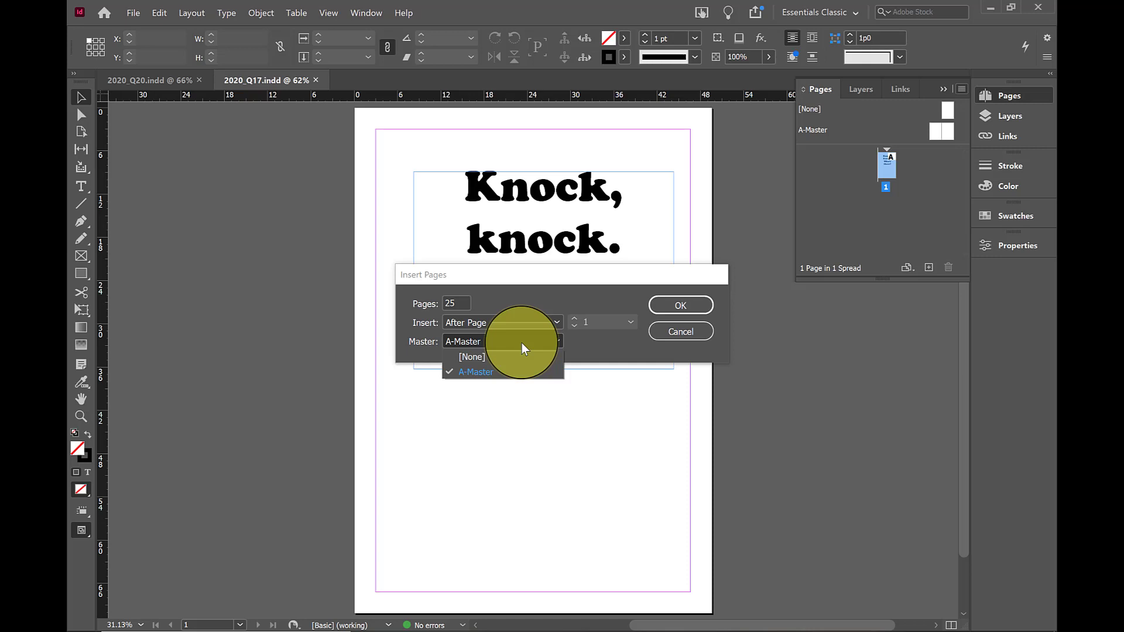
left_click(522, 343)
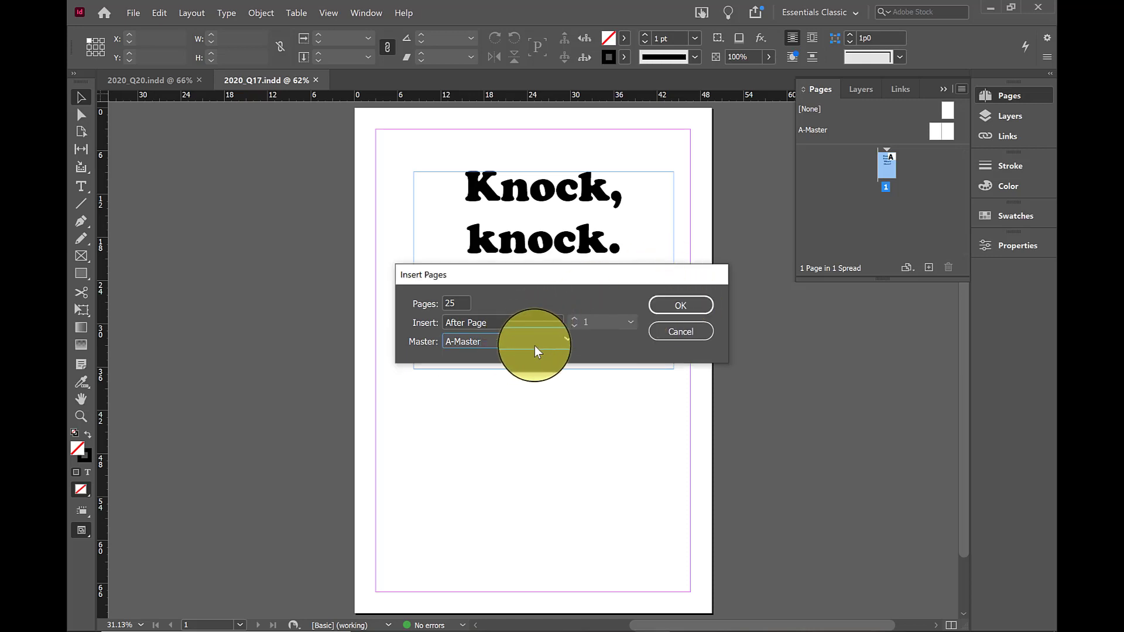
left_click(681, 307)
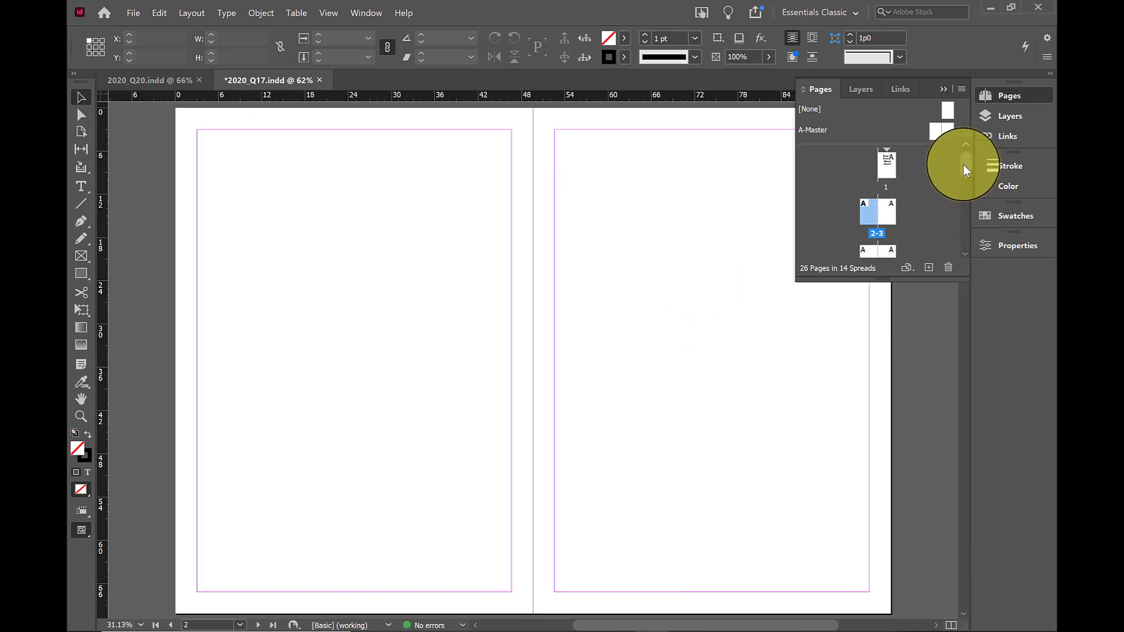
mouse_move(963, 164)
left_mouse_down()
mouse_move(961, 244)
mouse_move(966, 180)
left_mouse_up()
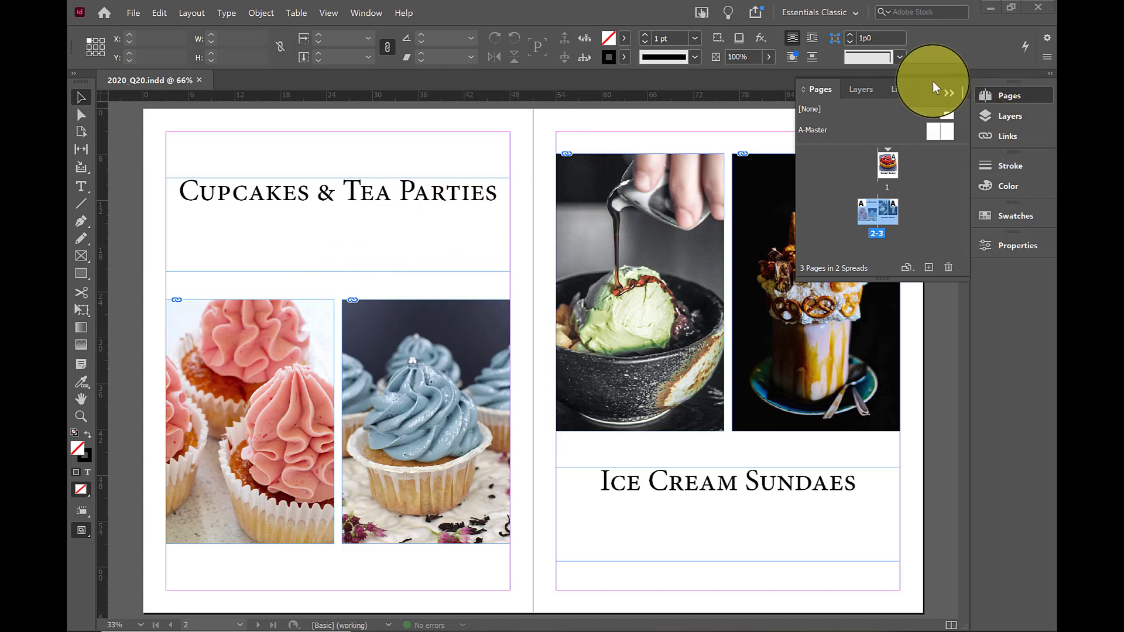
Move the Cupcakes & Tea Parties page of 2020_Q20.indd behind the Ice Cream Sundaes page
left_click(930, 214)
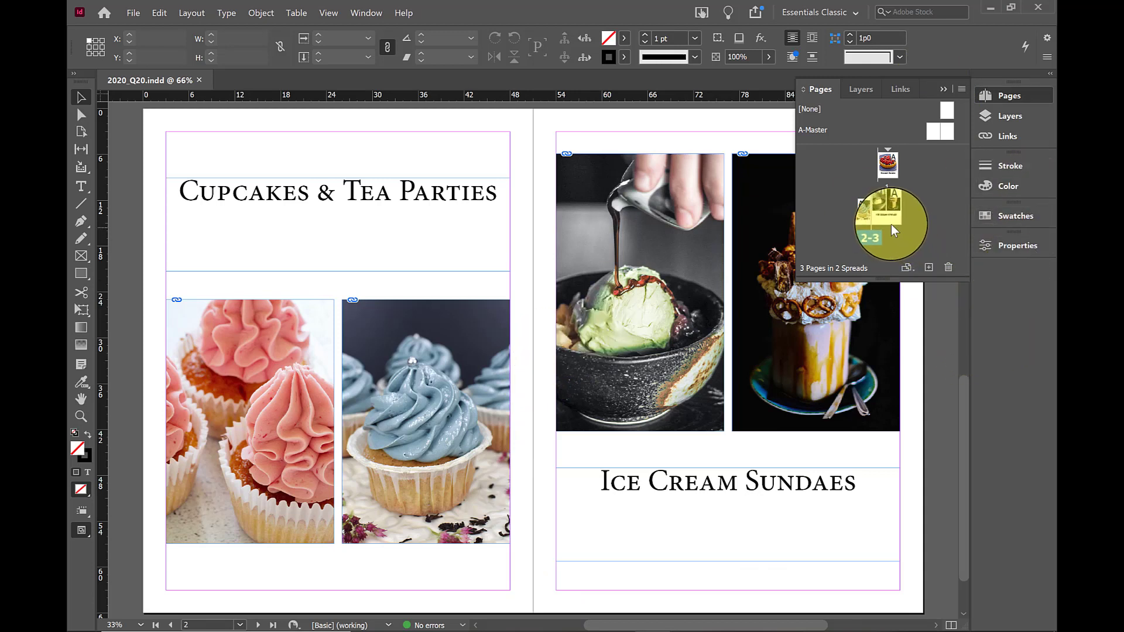
double_click(861, 207)
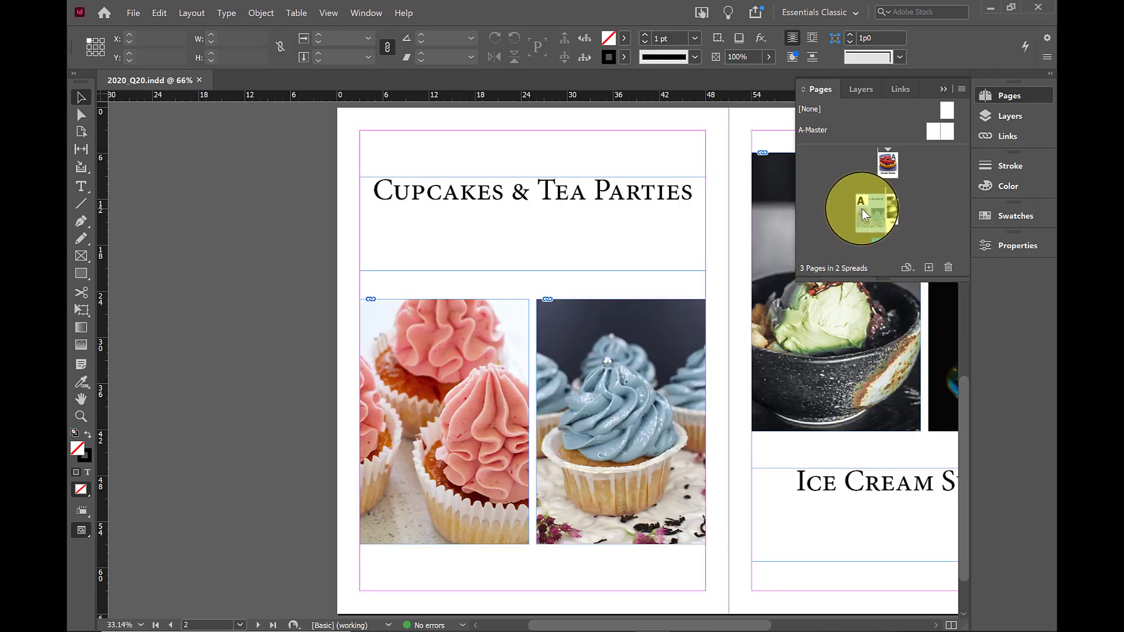
left_click_drag(863, 215, 885, 208)
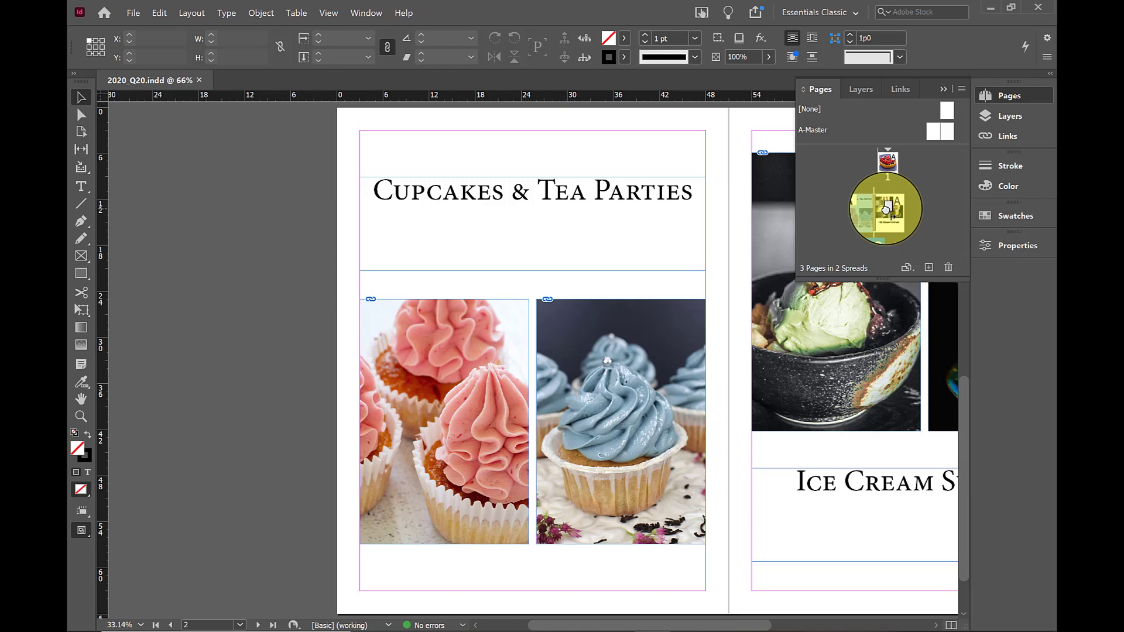
left_click_drag(887, 208, 885, 208)
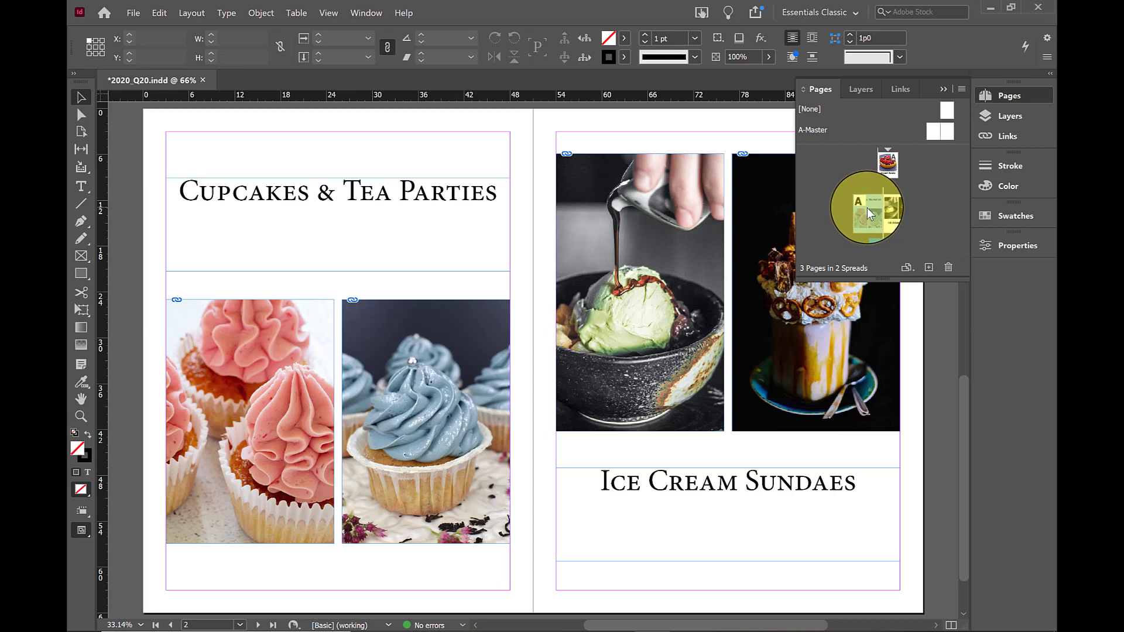
double_click(866, 209)
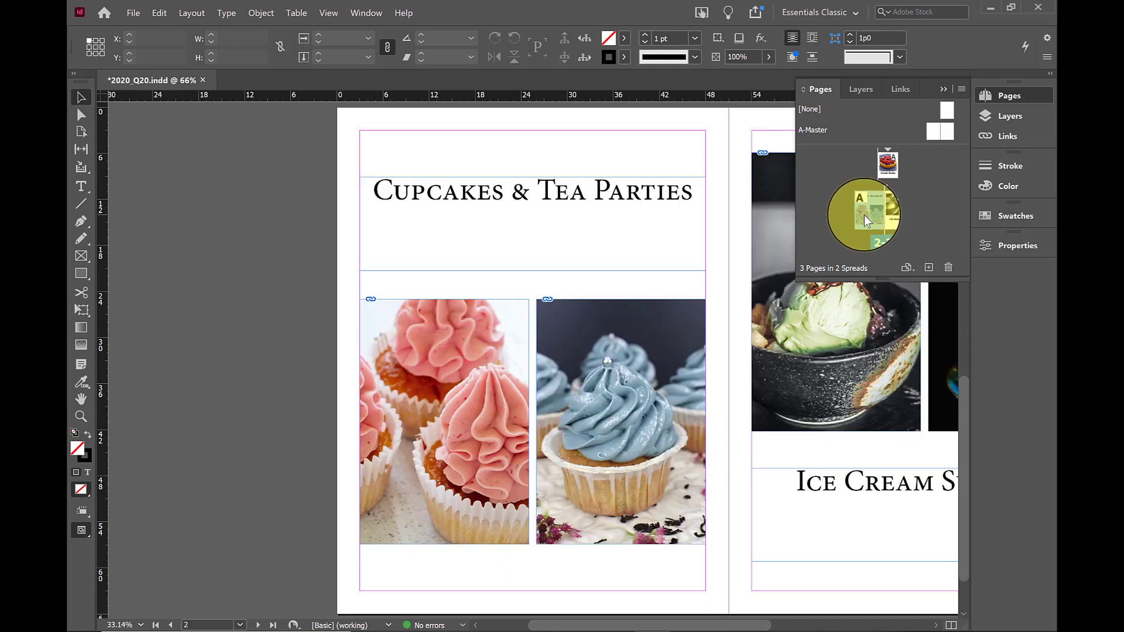
left_click_drag(864, 215, 895, 213)
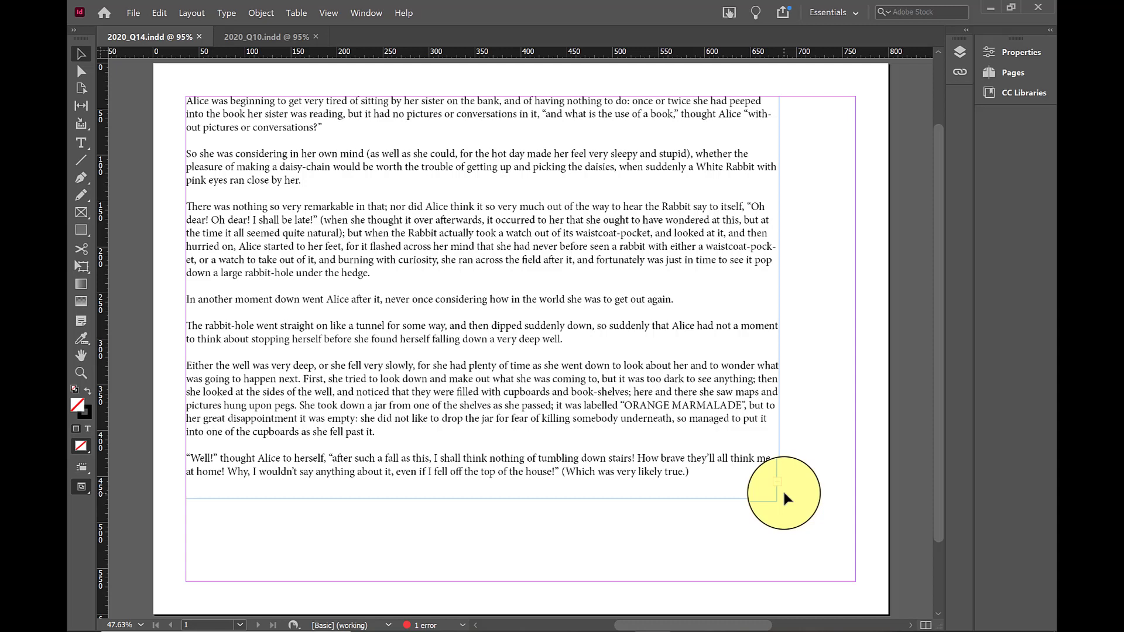
Open the preflight check for 2020_Q14.indd and apply the Alice profile
left_click(463, 626)
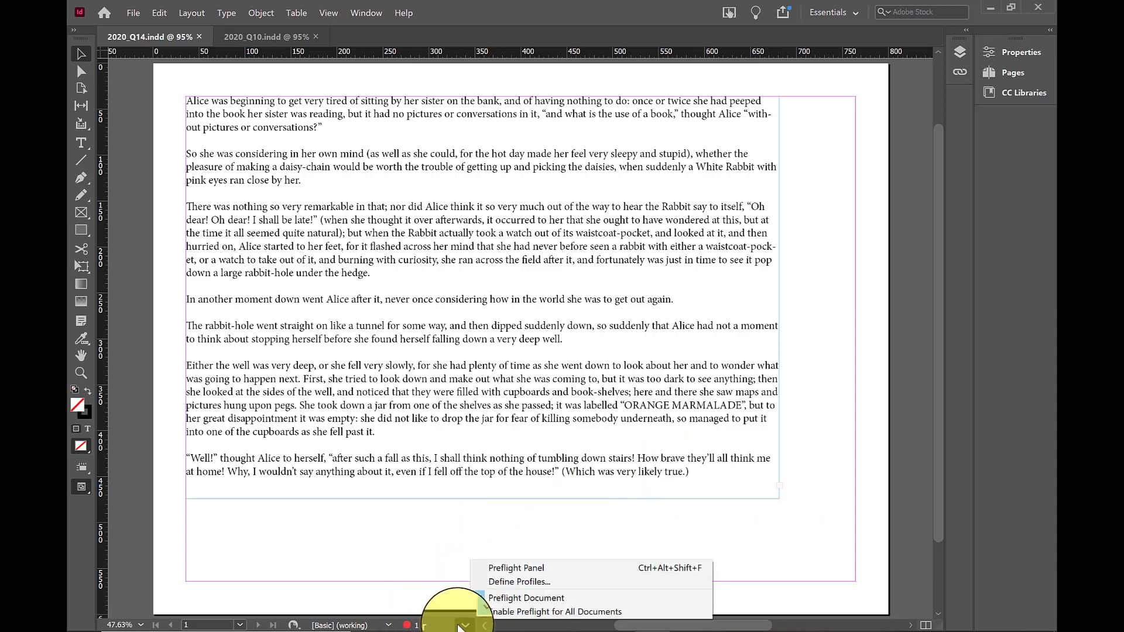
left_click(487, 568)
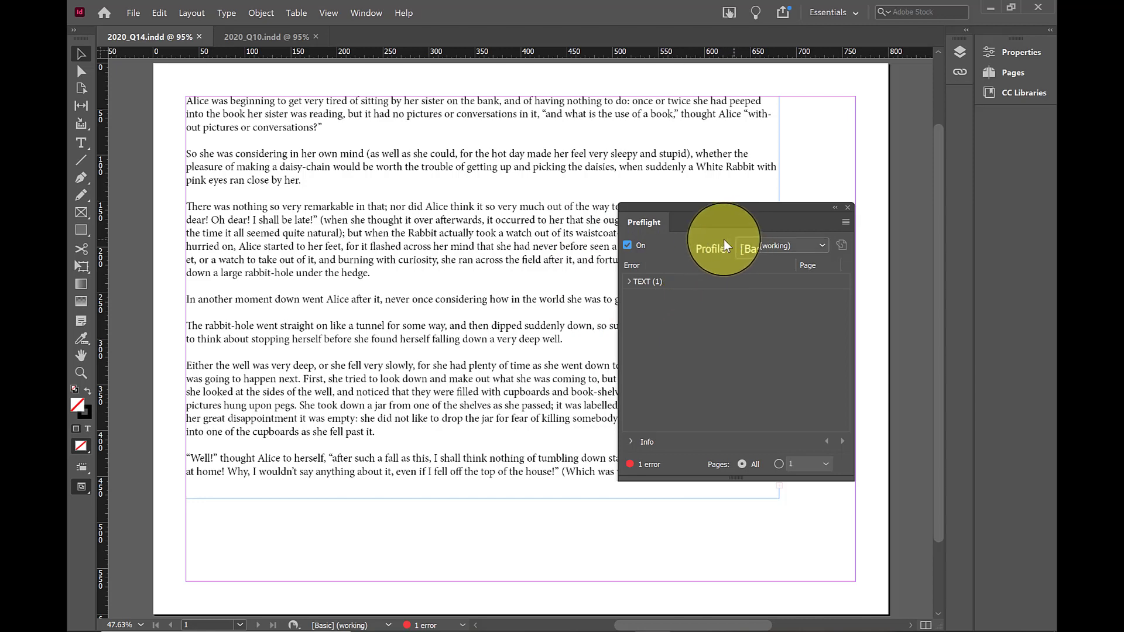
left_click(821, 244)
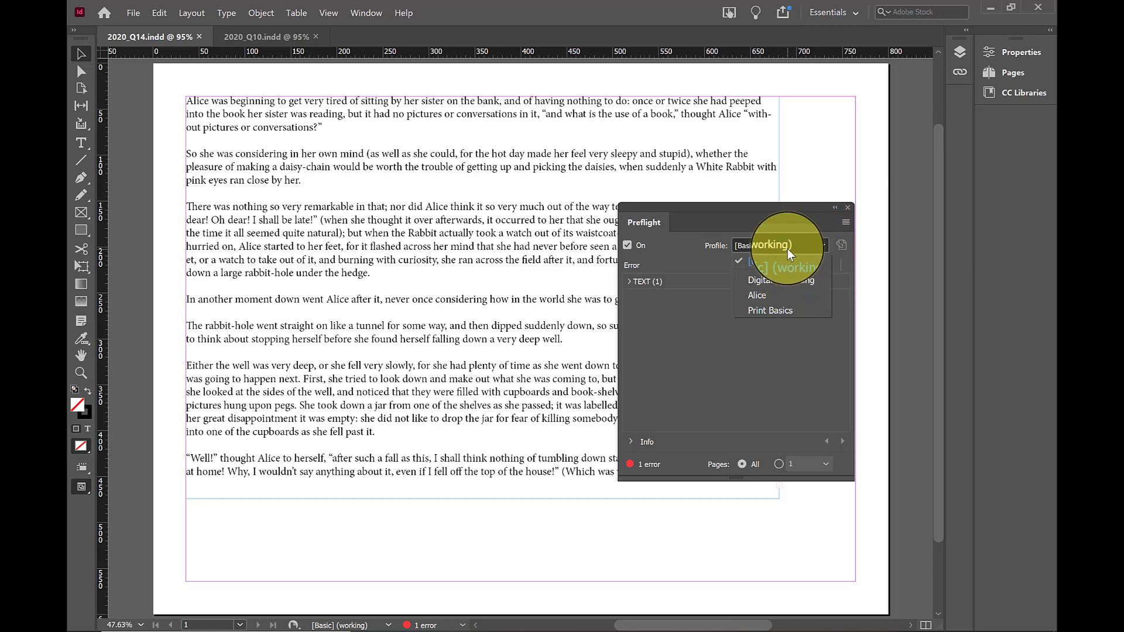
left_click(767, 293)
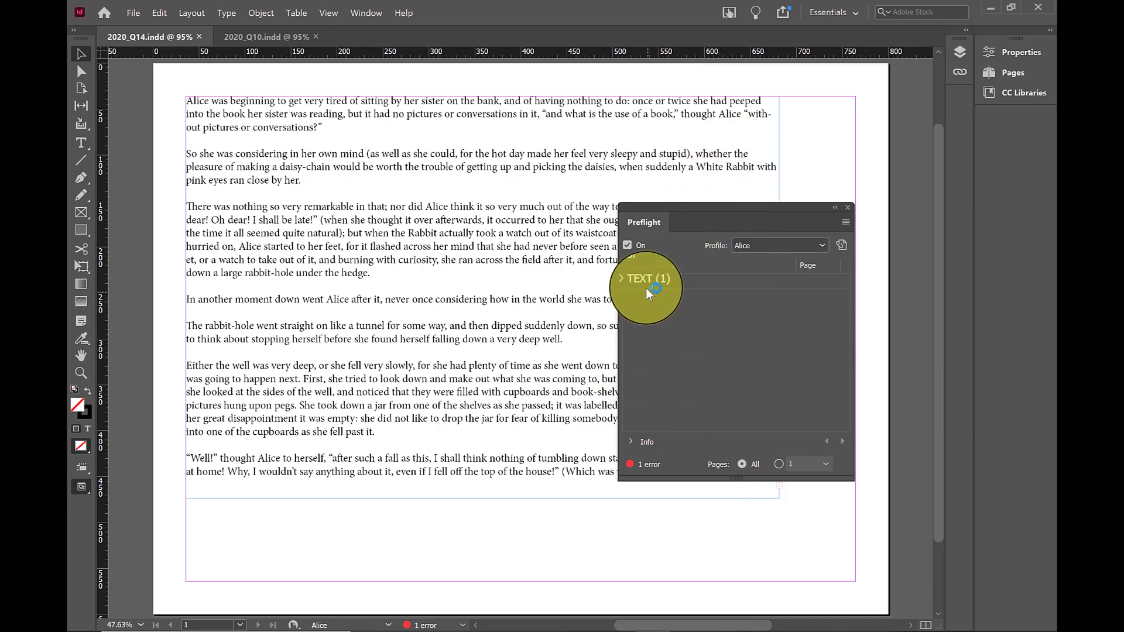
Examine the text errors in the preflight results, and minimise the results
left_click(629, 281)
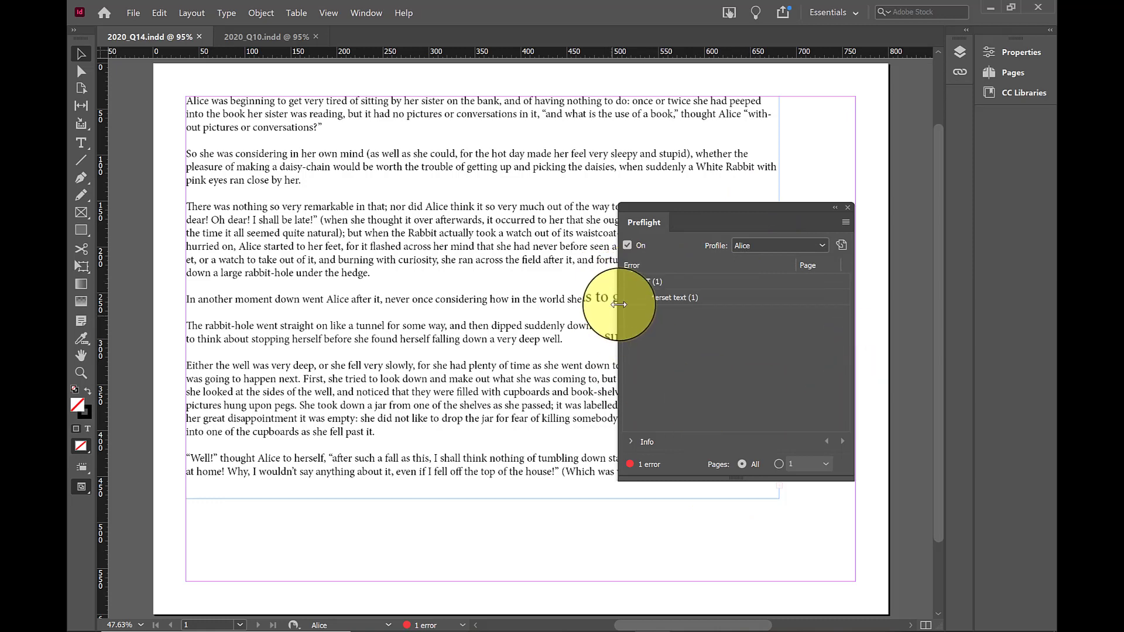
left_click(655, 299)
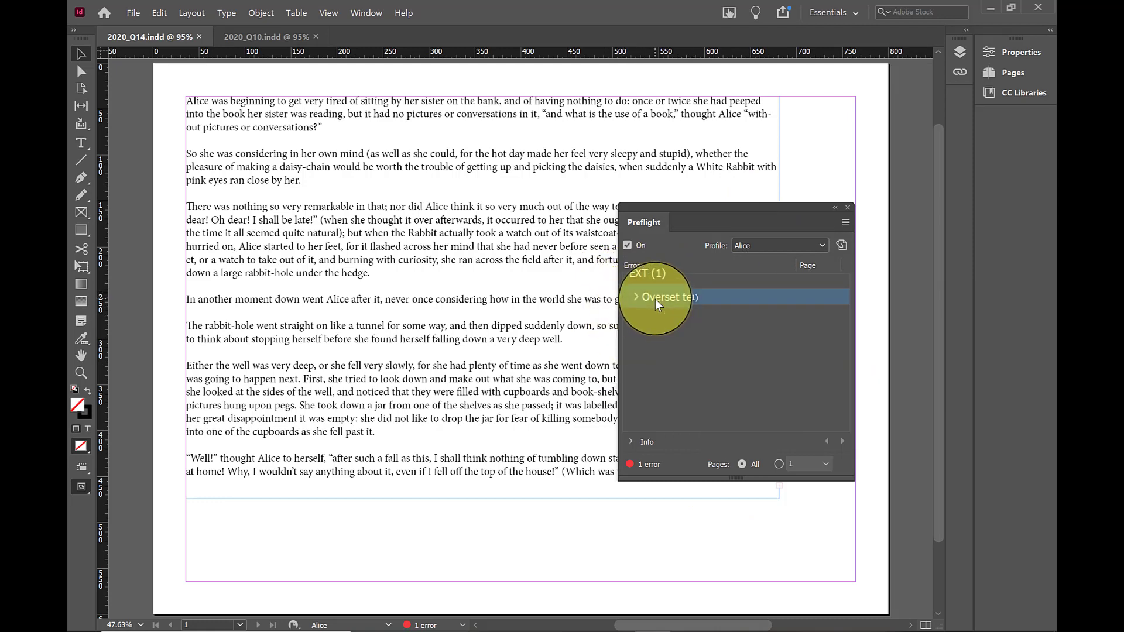
left_click(835, 209)
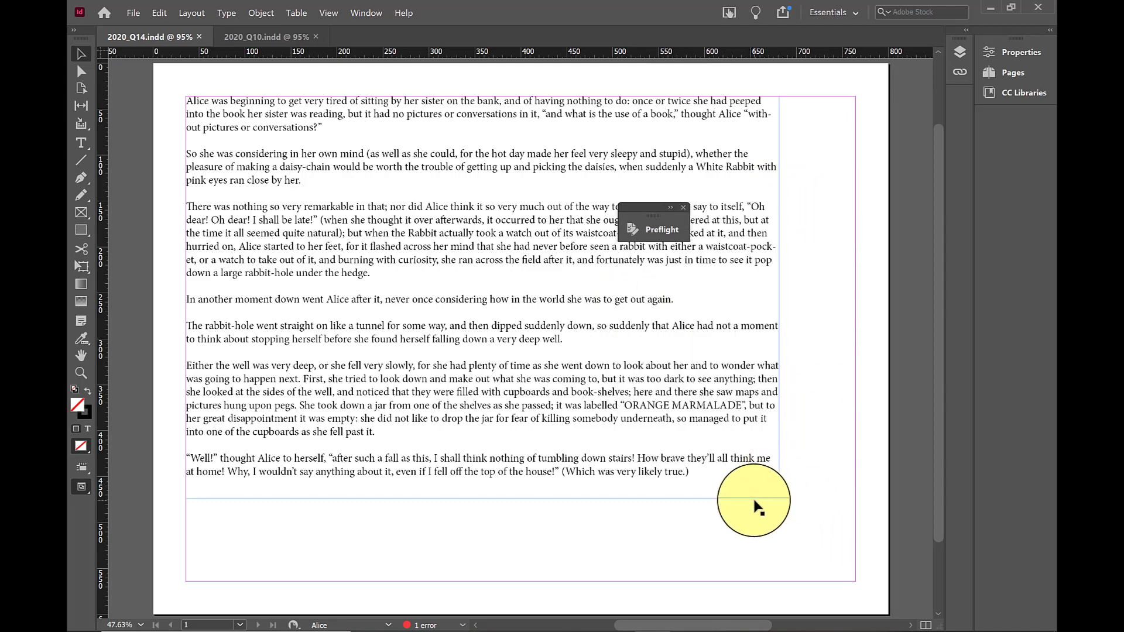
Enlarge the Alice text frame to the right and downward, and flow its overset text into a new frame below, inside the page margins
left_click(75, 138)
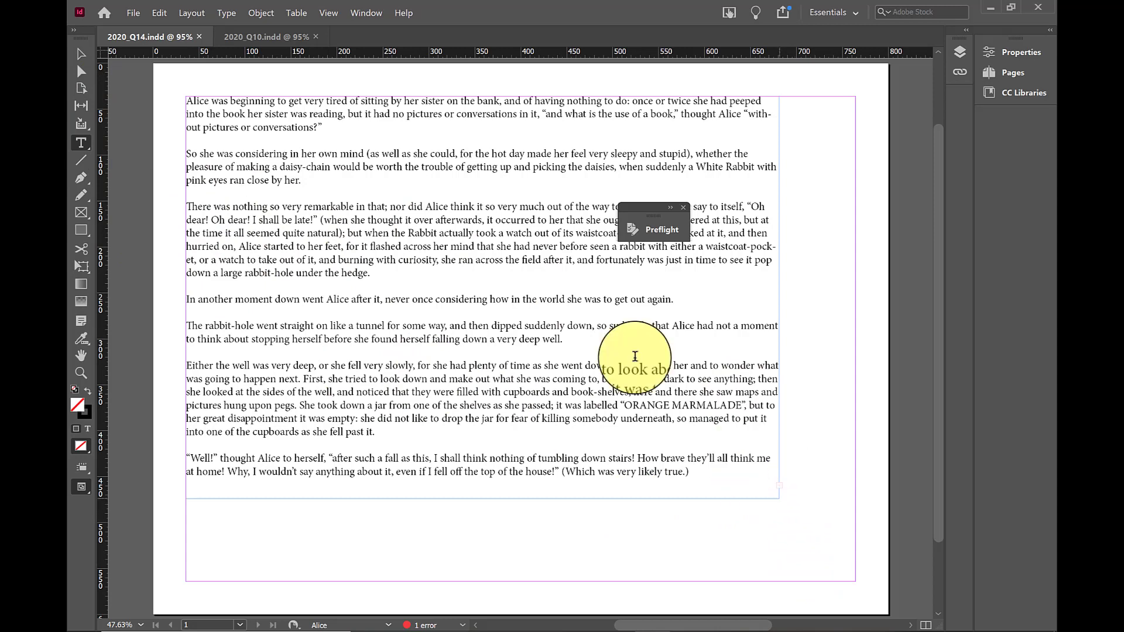
left_click(81, 54)
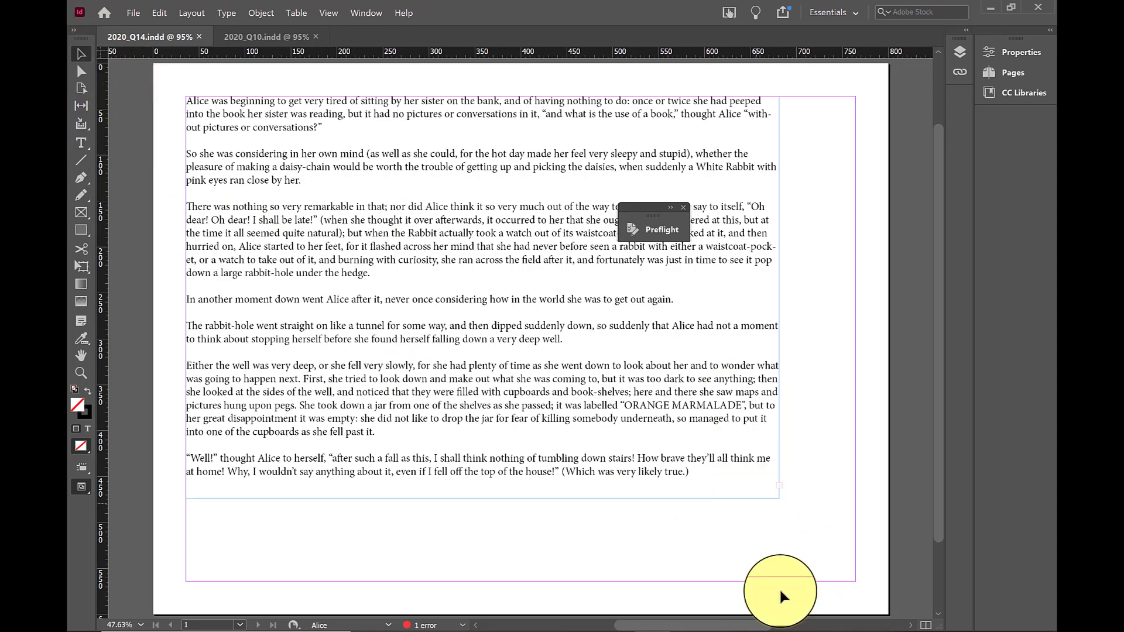
left_click(768, 492)
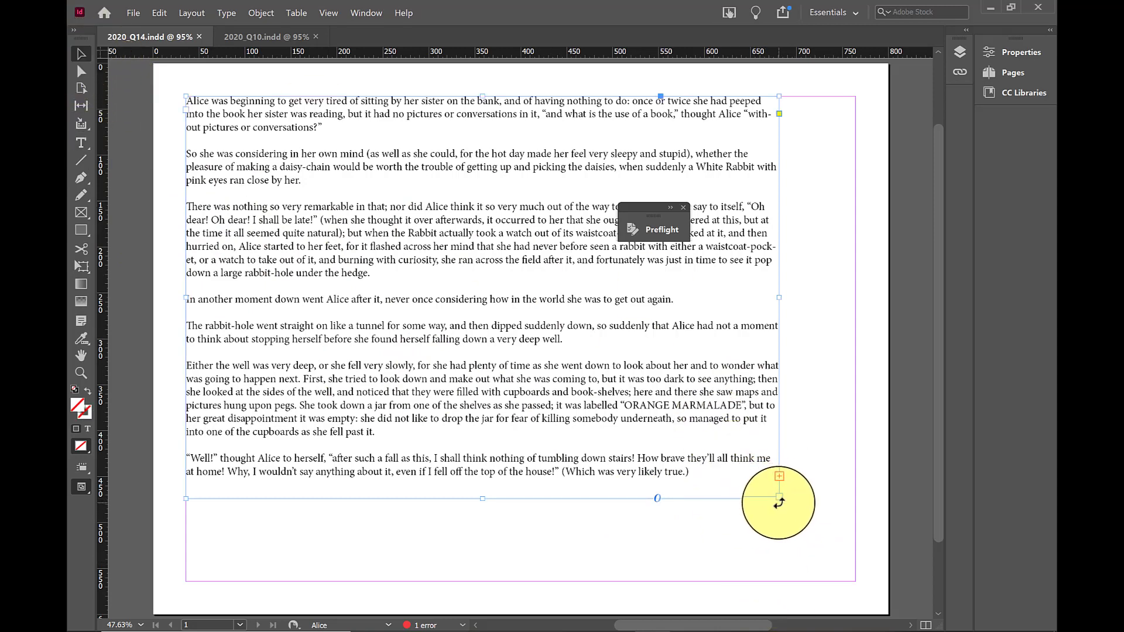
left_click_drag(778, 500, 833, 519)
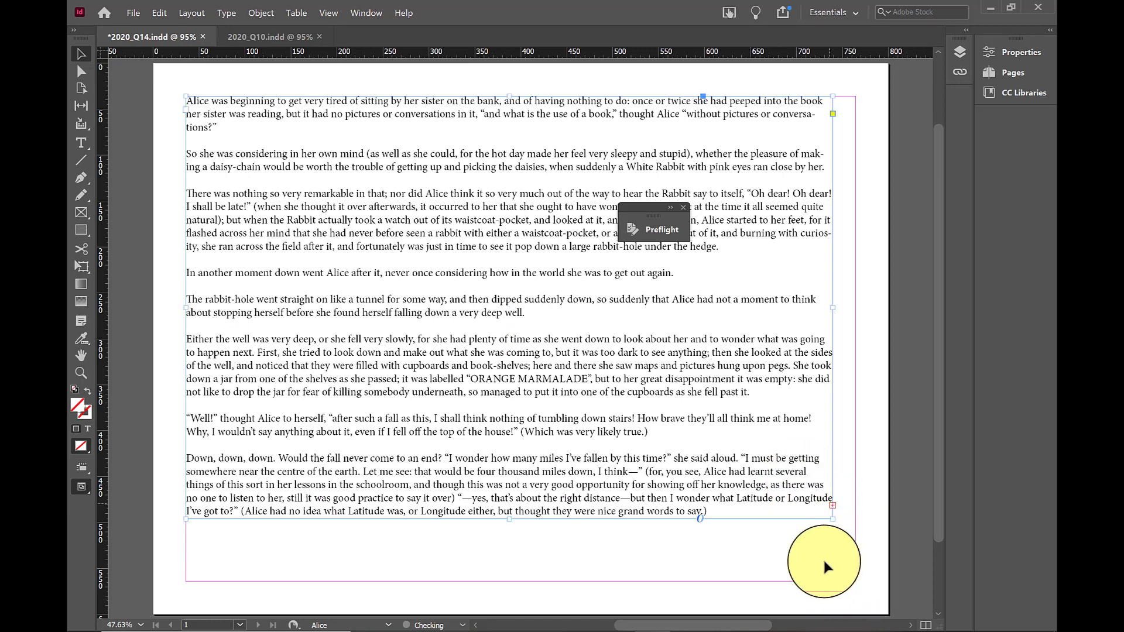
left_click(832, 504)
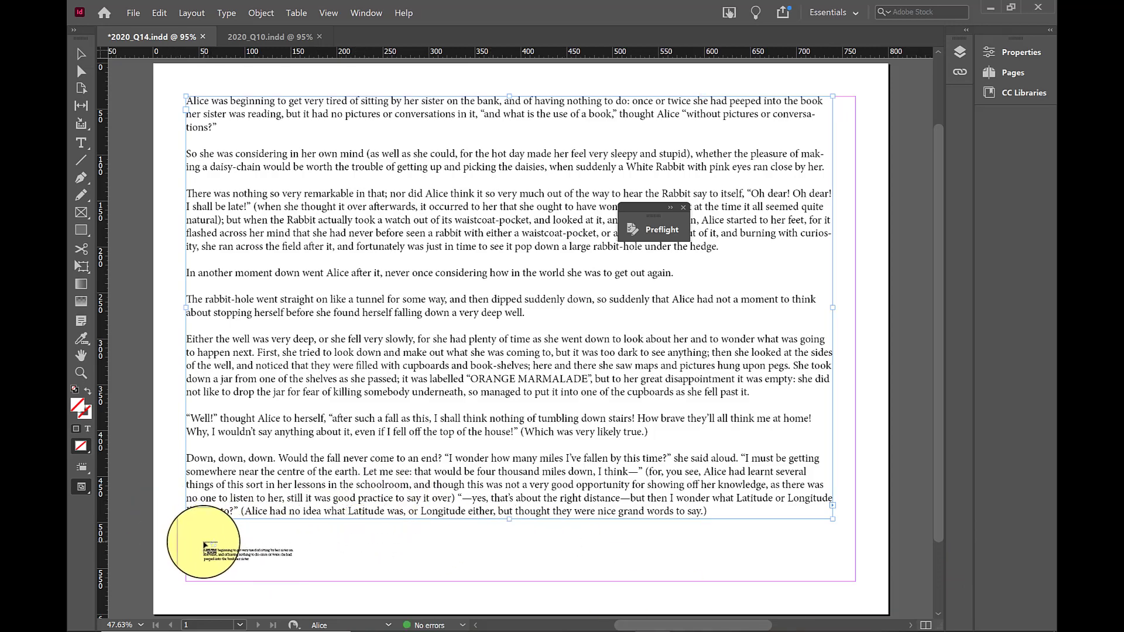
left_click(205, 544)
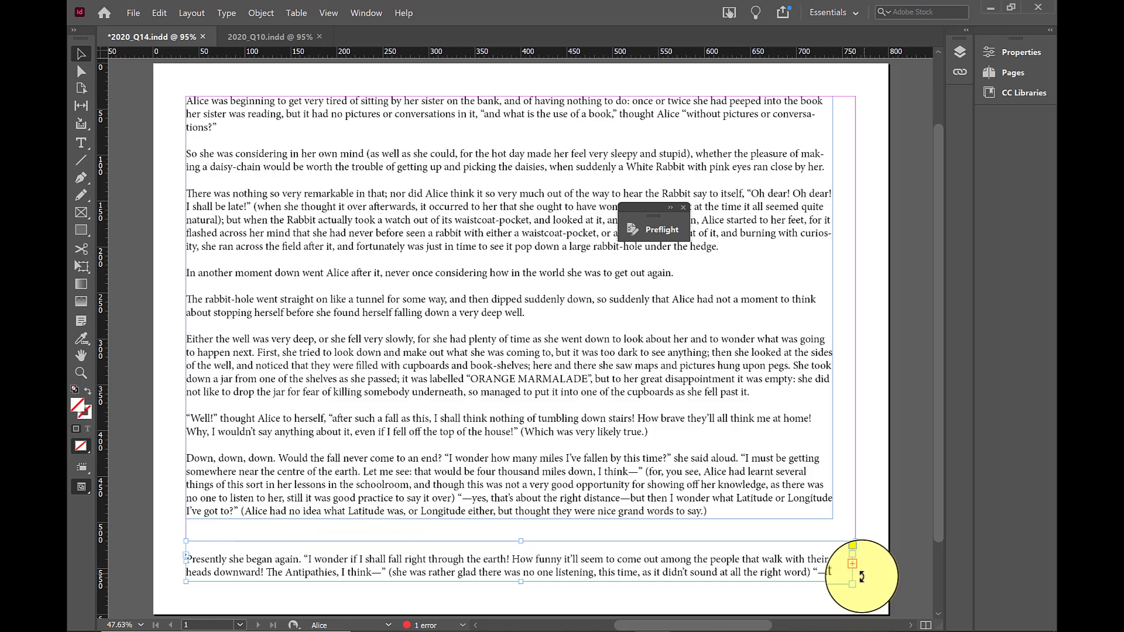
Enlarge the lower Alice text frame to about 736 by 157 px so it holds the remaining overset text
left_click_drag(856, 582, 855, 385)
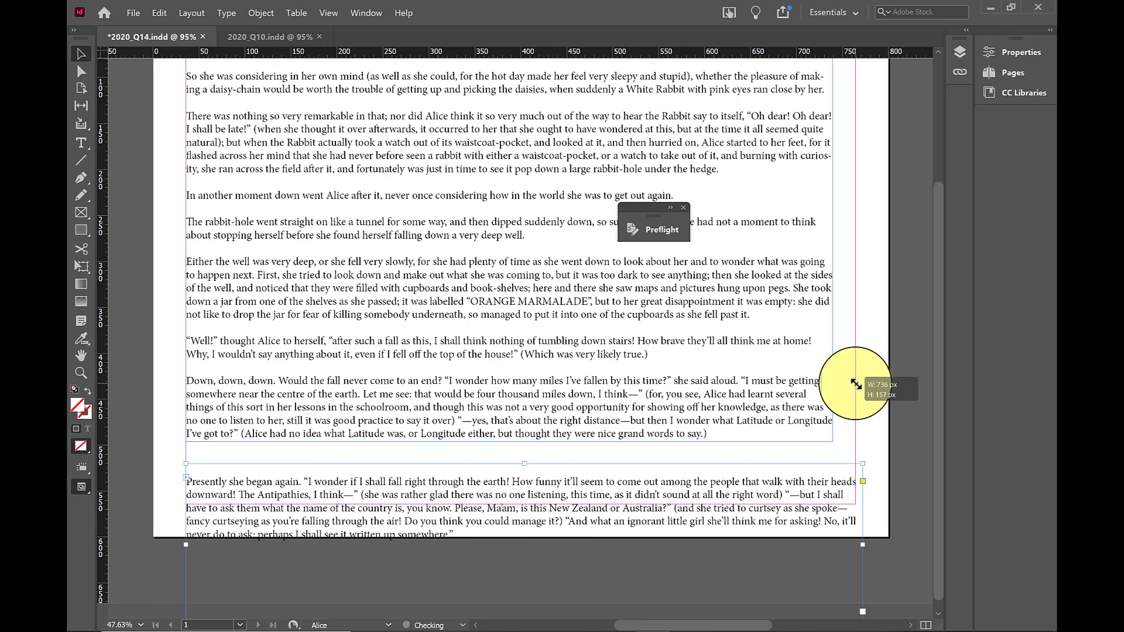
left_click_drag(513, 488, 513, 477)
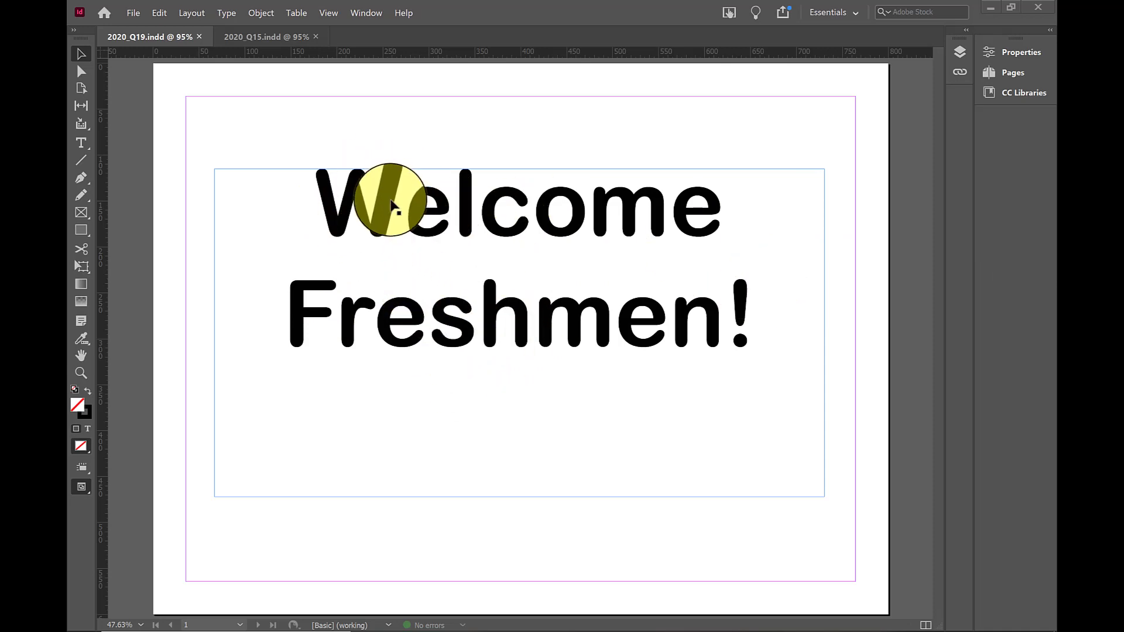
Convert the "Welcome Freshmen!" text in 2020_Q19.indd to outlines
scroll(391, 205, "up", 3)
left_click(375, 266)
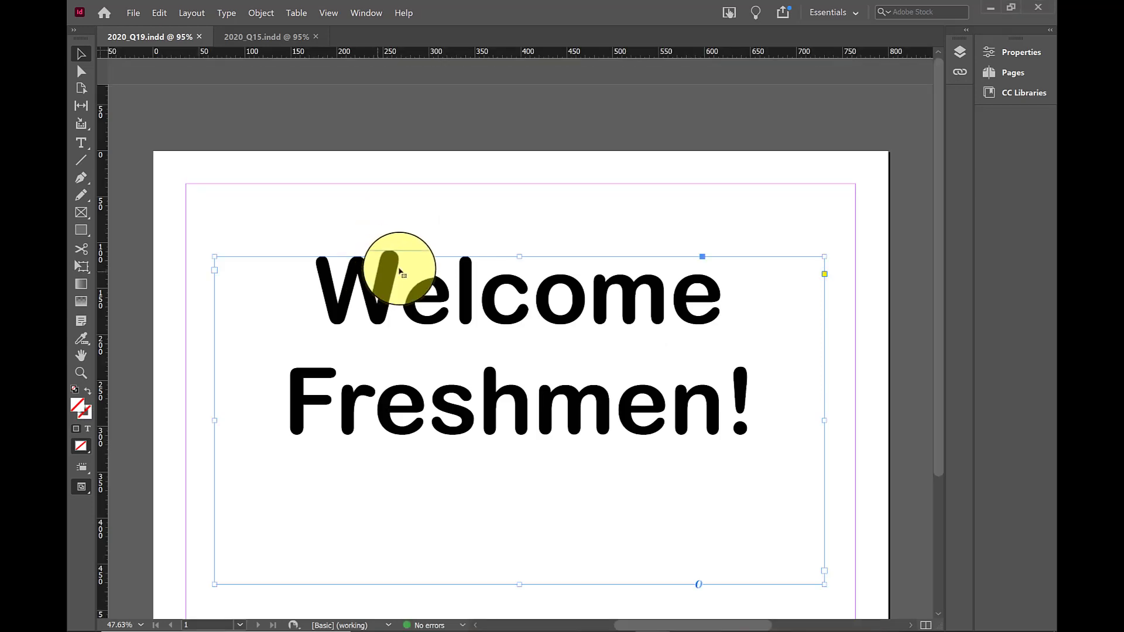
left_click_drag(942, 297, 942, 334)
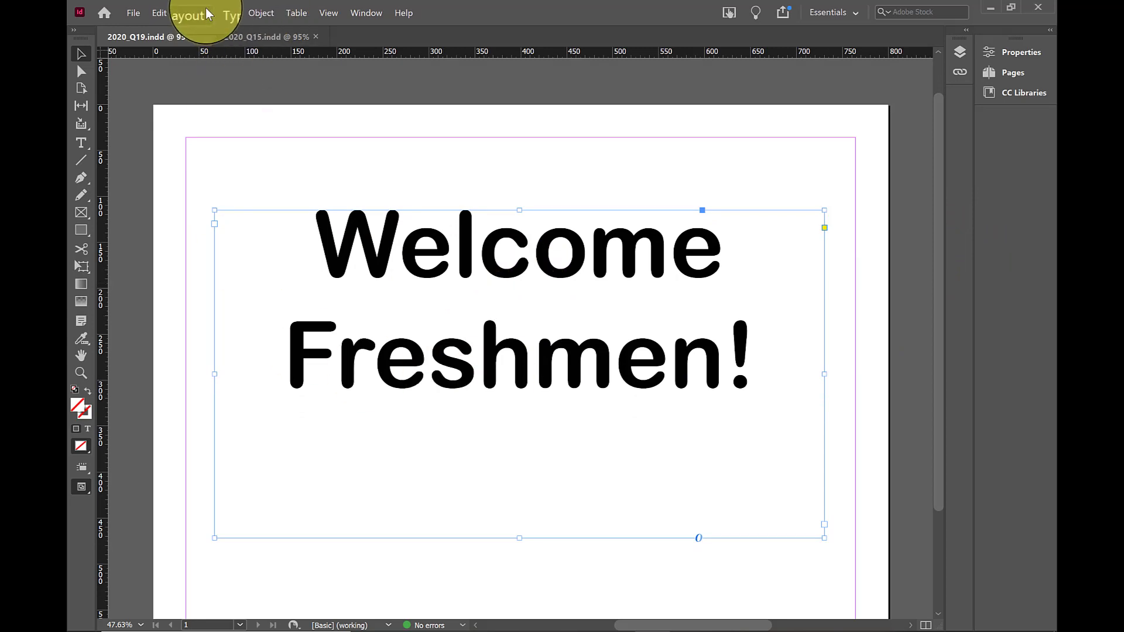
left_click(225, 13)
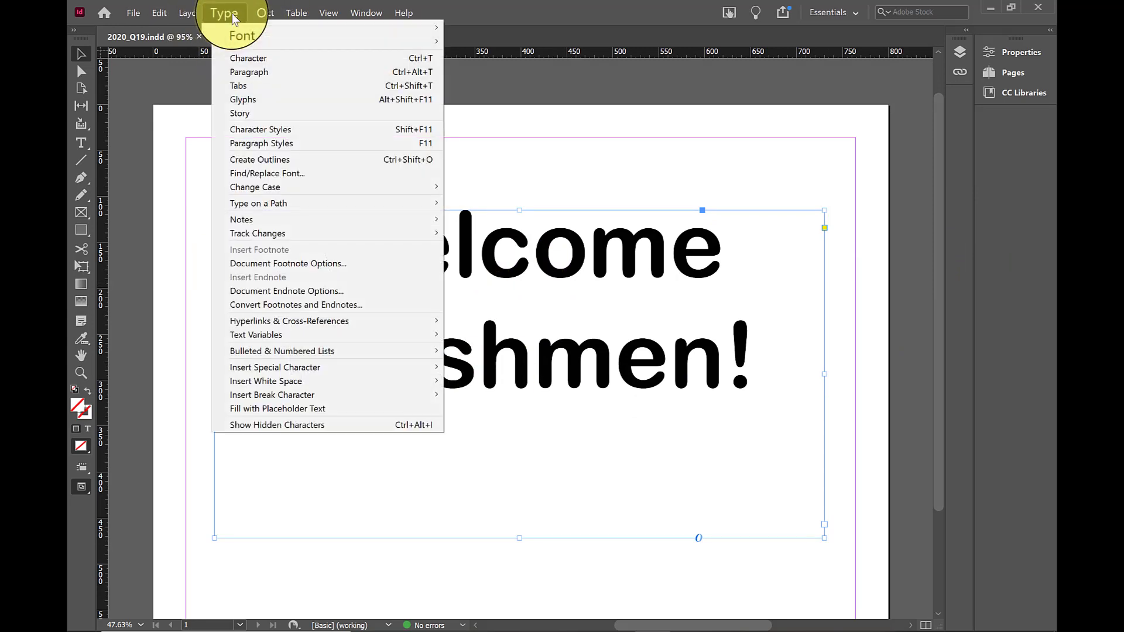
left_click(279, 156)
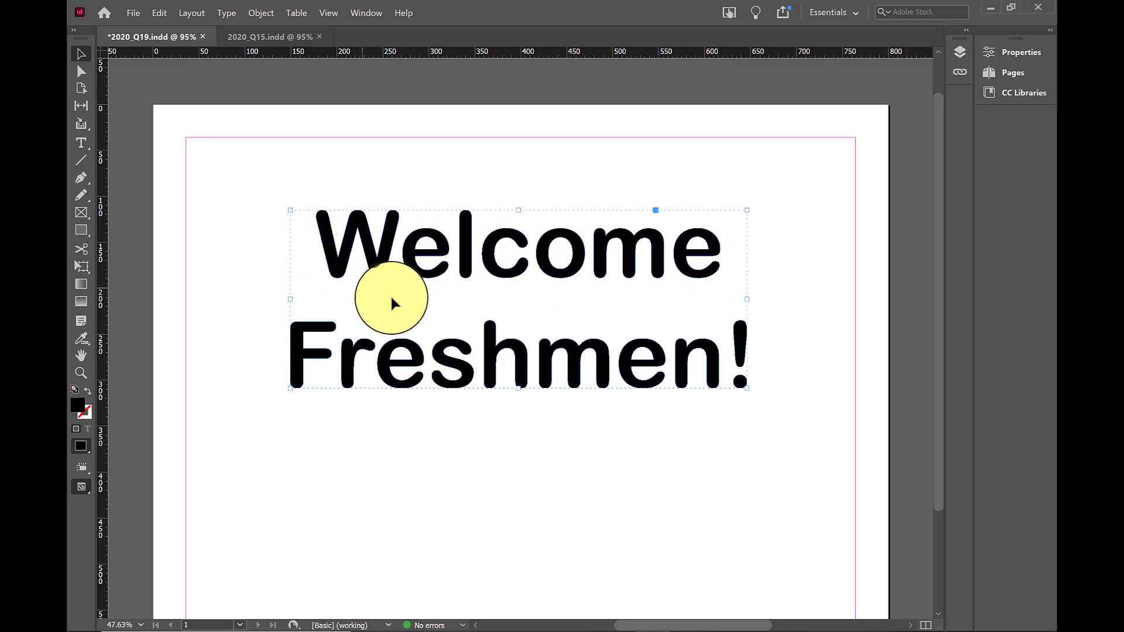
scroll(410, 253, "up", 1)
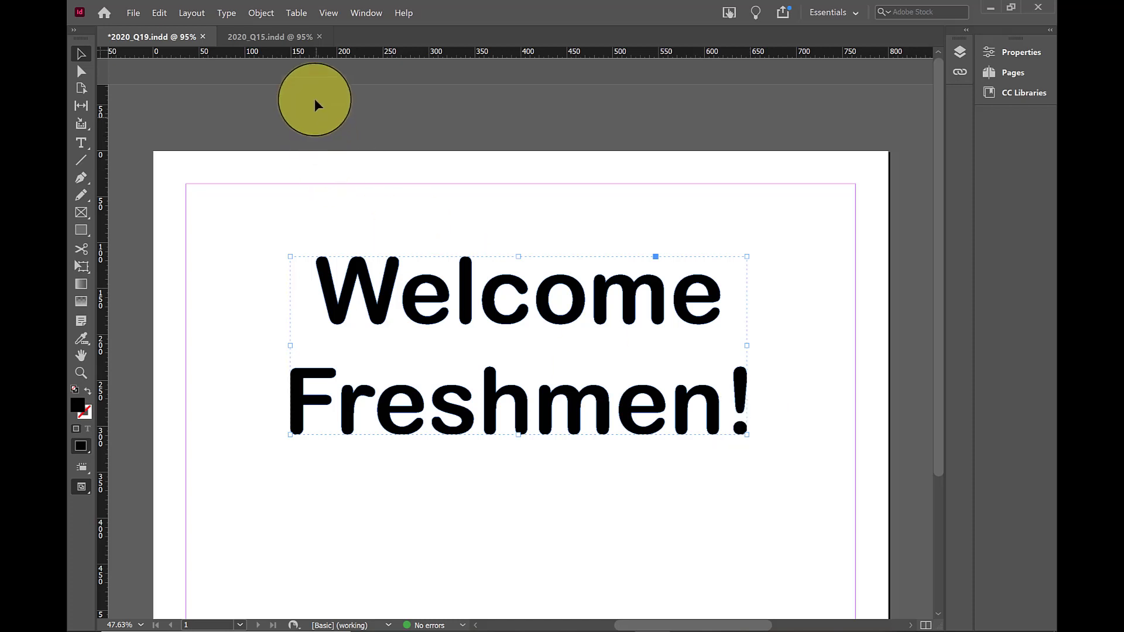
left_click(275, 36)
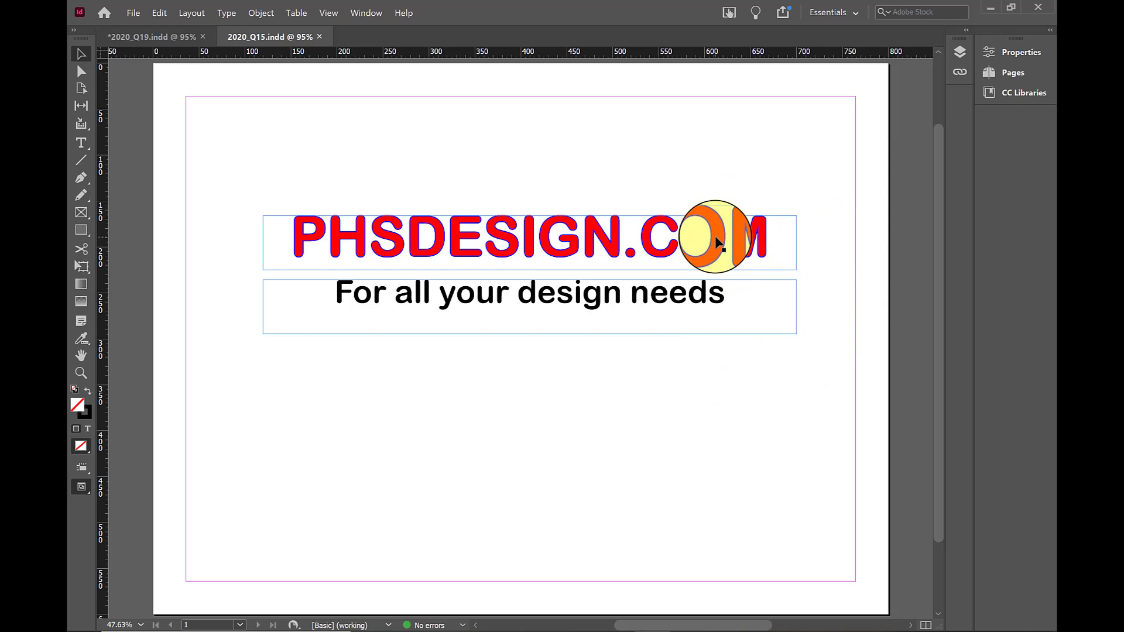
scroll(579, 252, "up", 3)
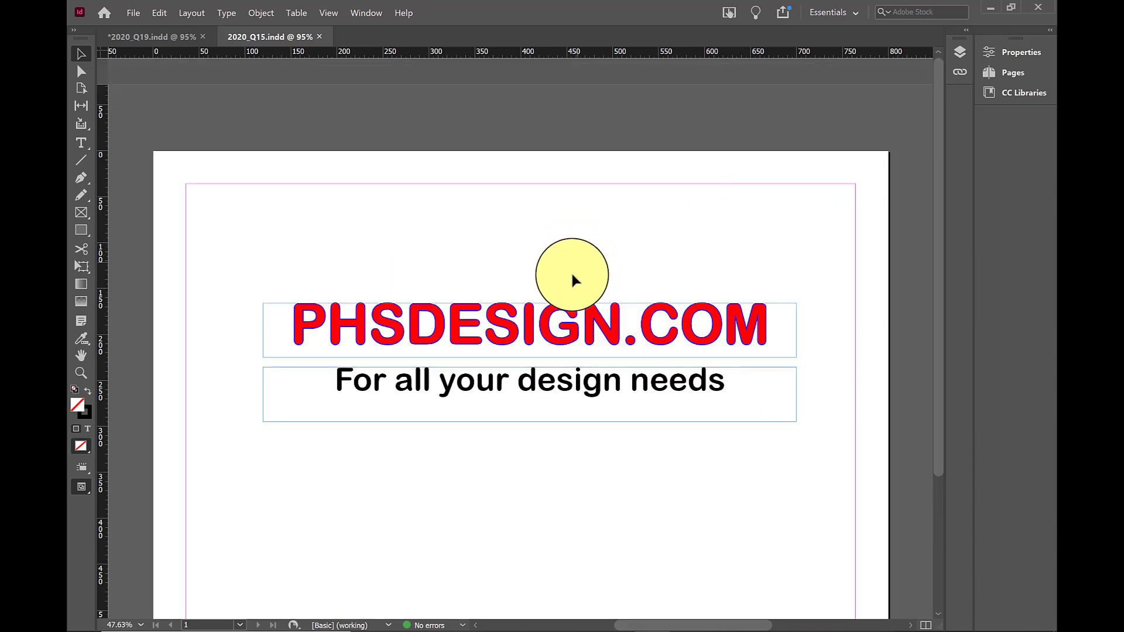
left_click(558, 316)
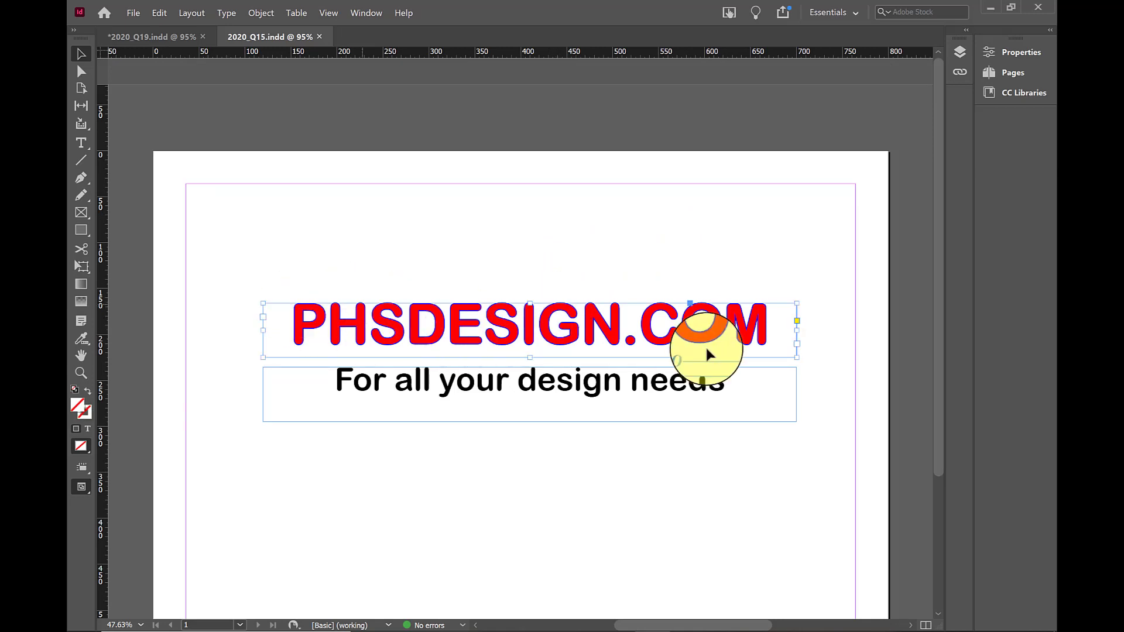
left_click(380, 2)
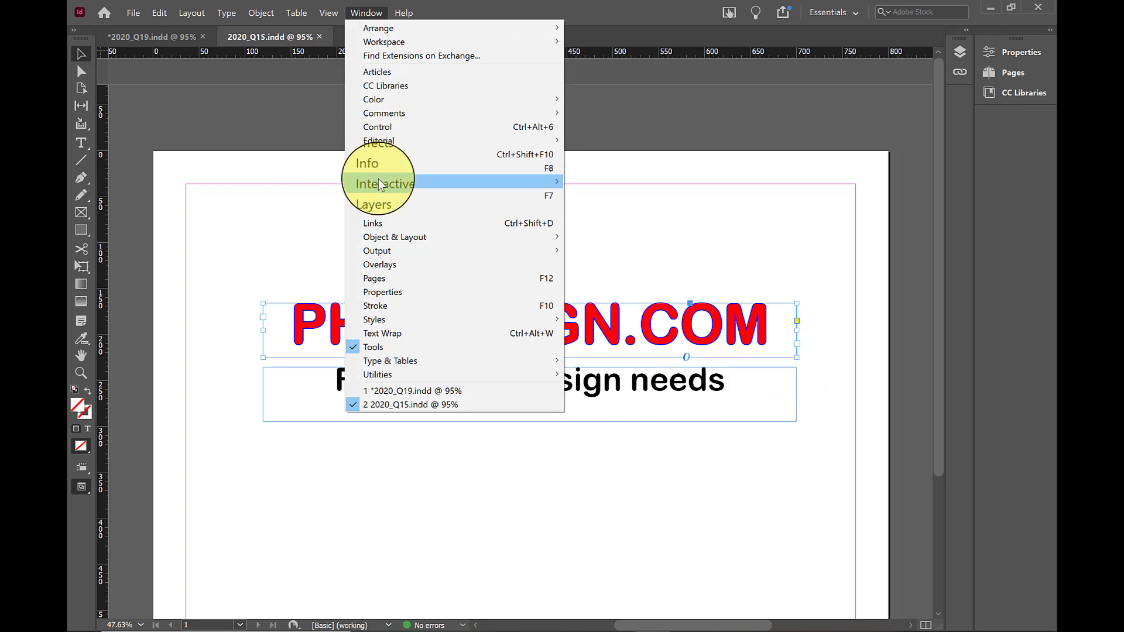
mouse_move(379, 183)
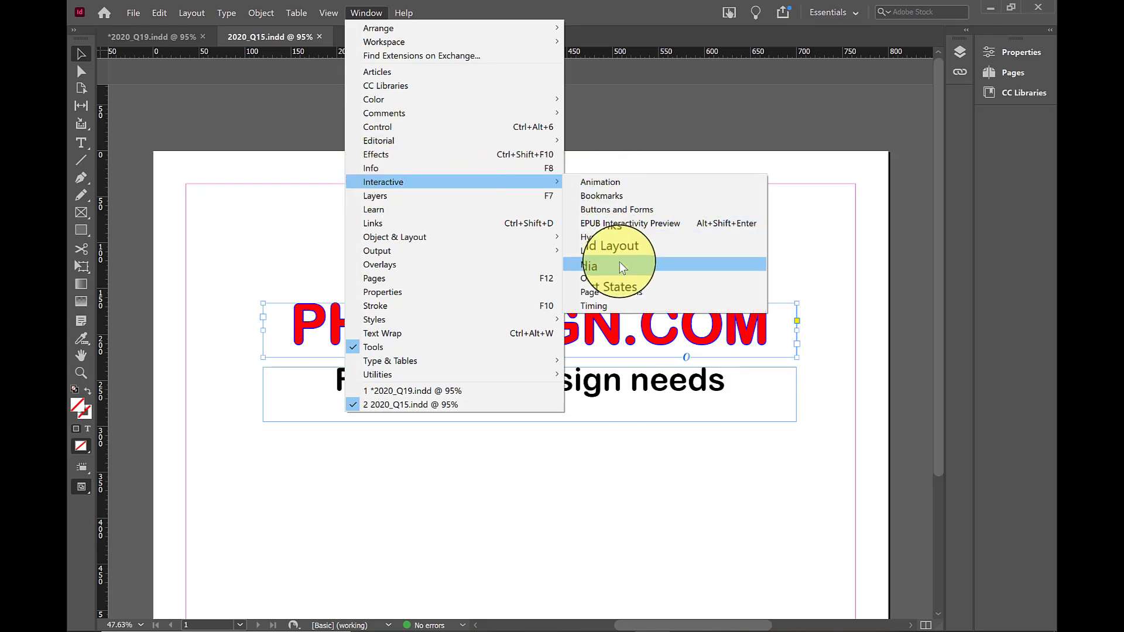
left_click(654, 237)
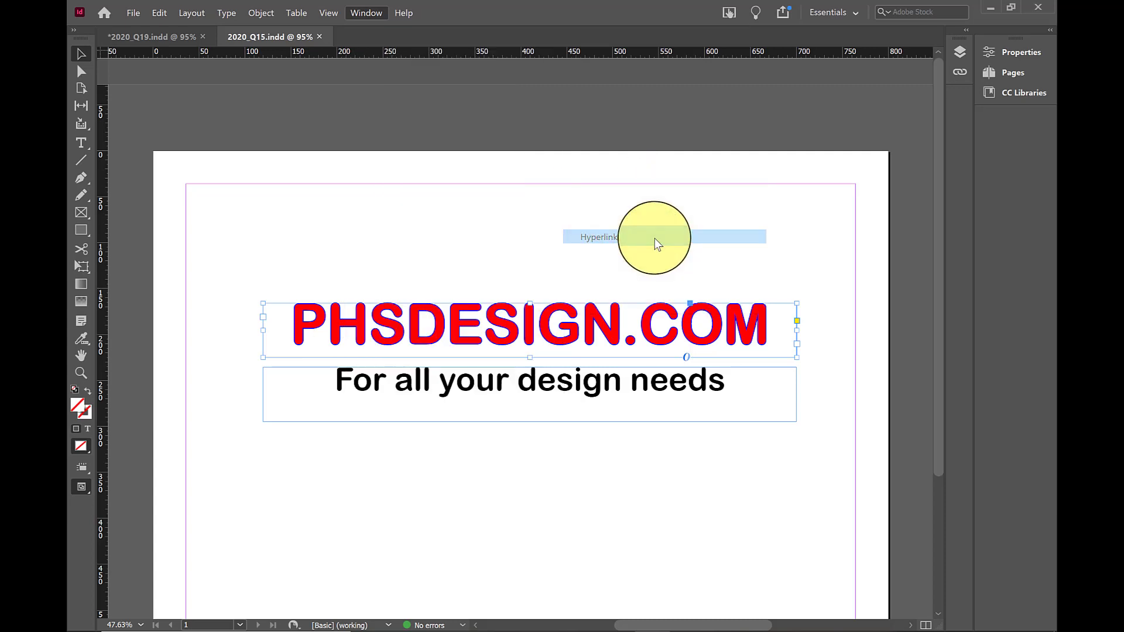
left_click_drag(624, 224, 871, 125)
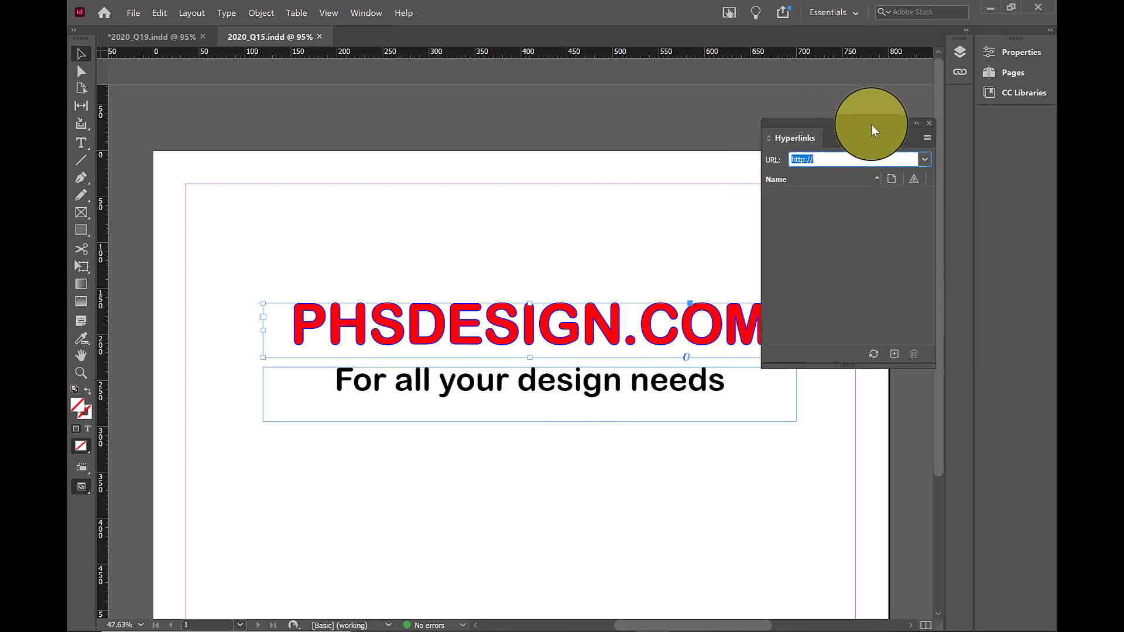
left_click(865, 157)
type("adobe.com")
key("Return")
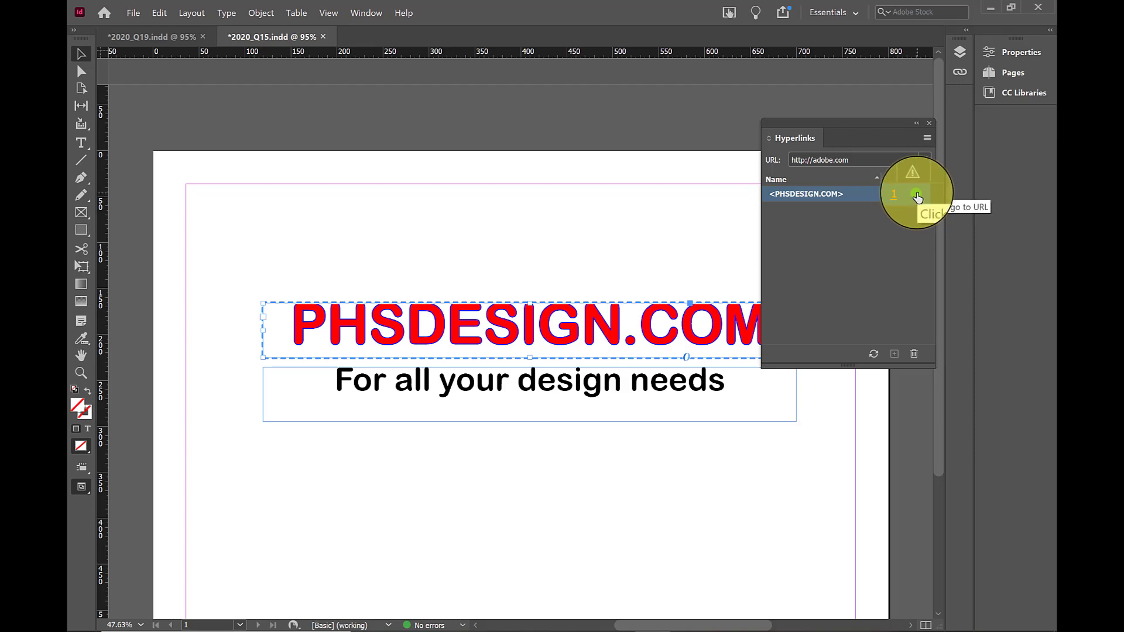
left_click(916, 123)
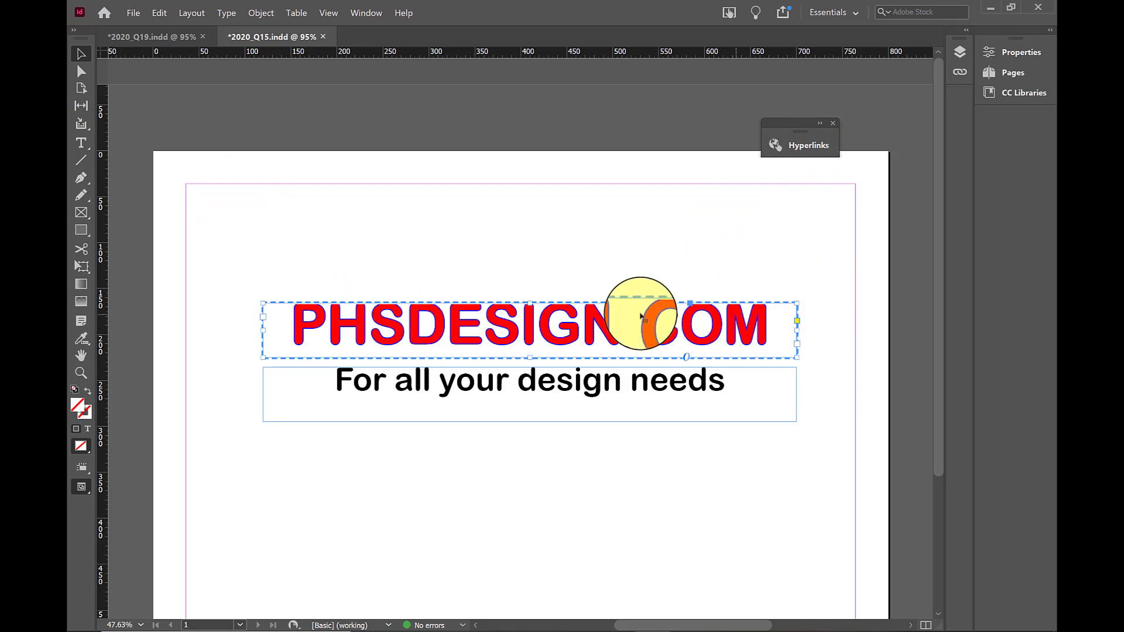
Remove the phs character style from the PHSDESIGN.COM text by applying the [None] character style
left_click(365, 13)
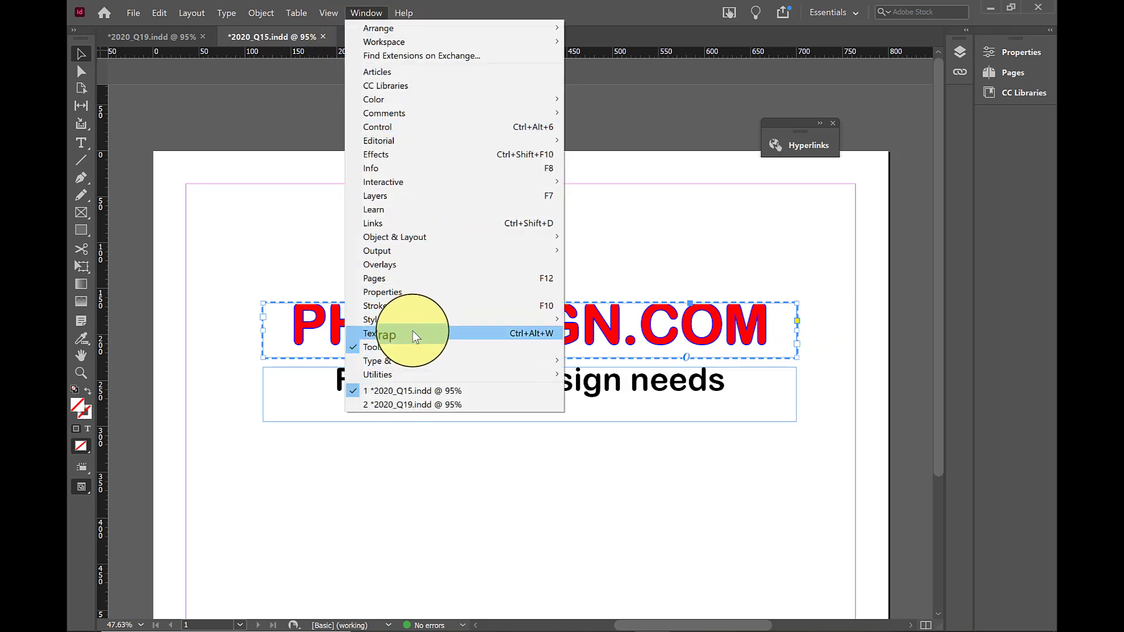
mouse_move(410, 319)
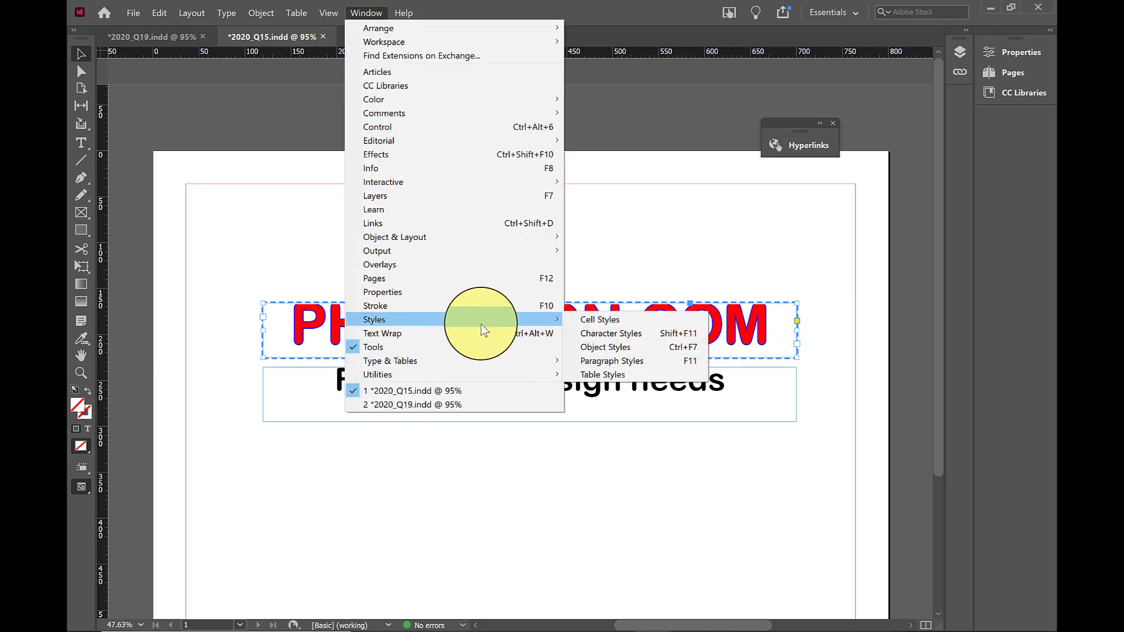
left_click(664, 335)
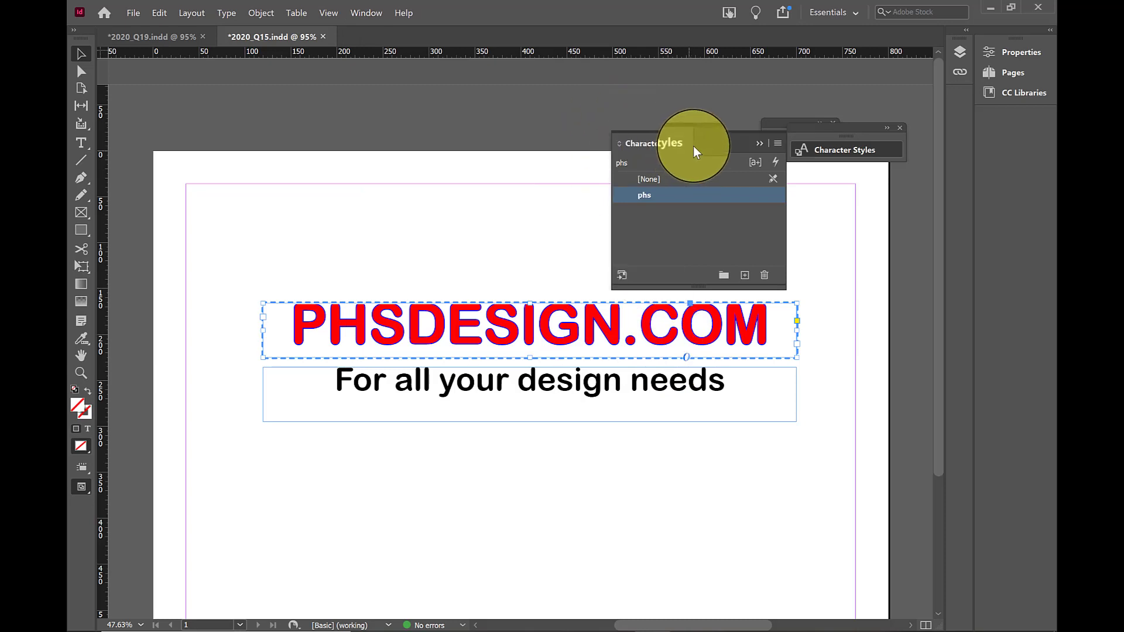
left_click_drag(694, 142, 594, 97)
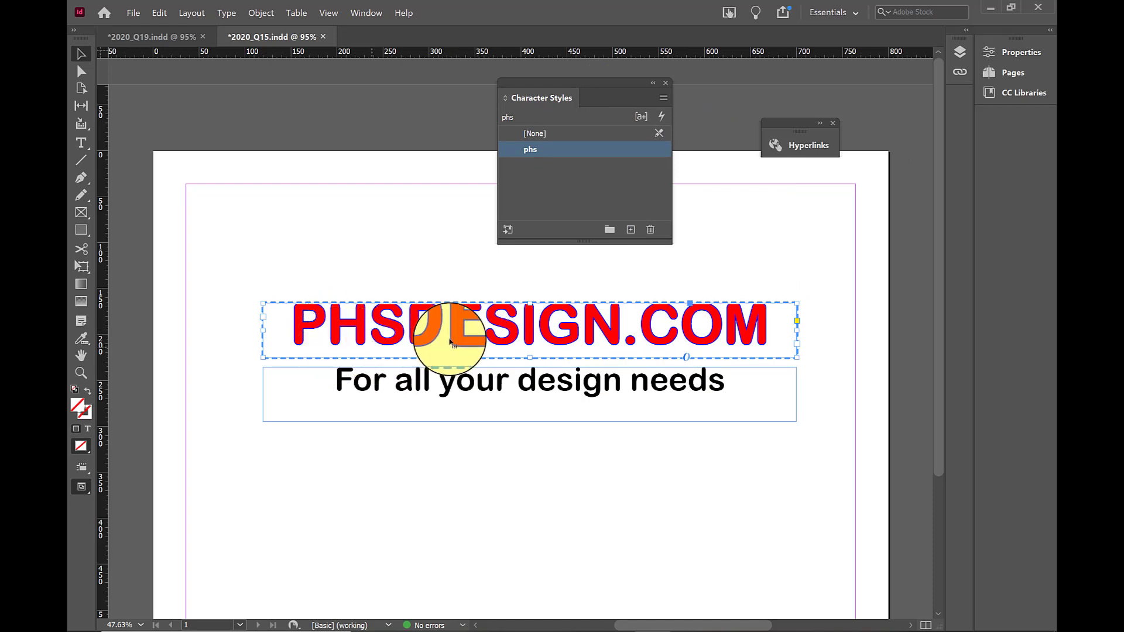
left_click(540, 135)
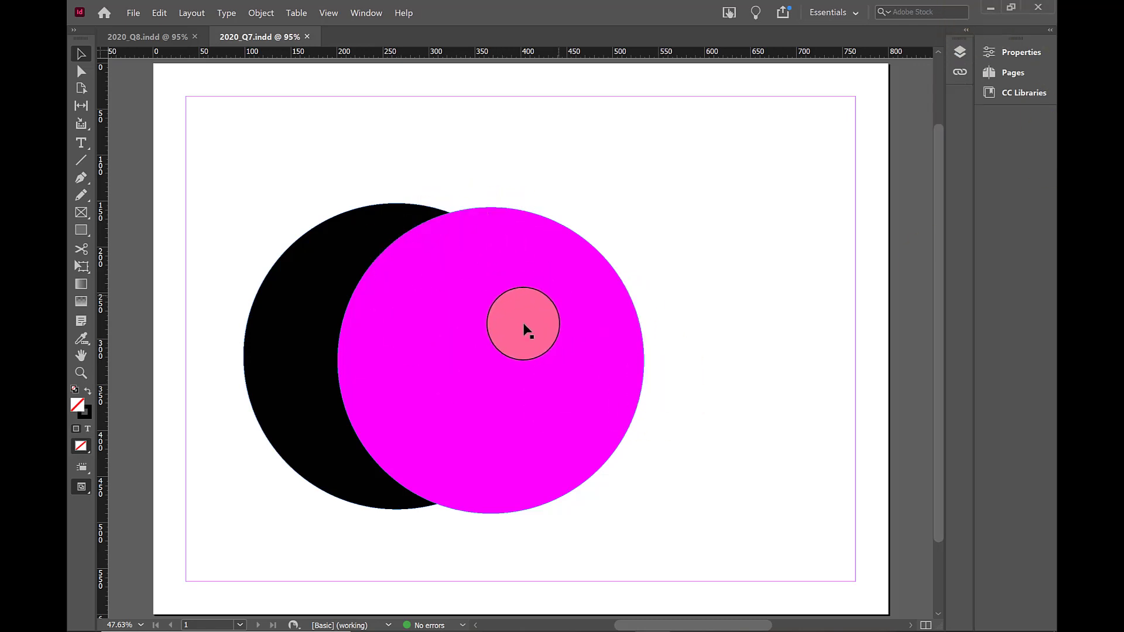
left_click(285, 306)
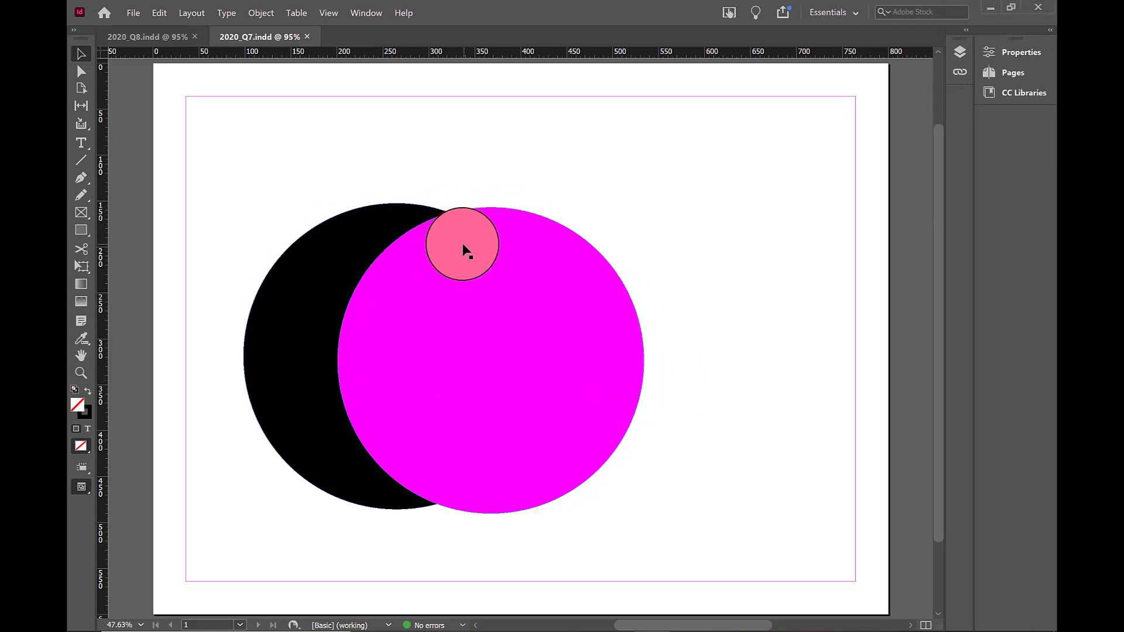
left_click(322, 333)
mouse_move(414, 311)
left_mouse_down()
mouse_move(520, 317)
mouse_move(409, 314)
left_mouse_up()
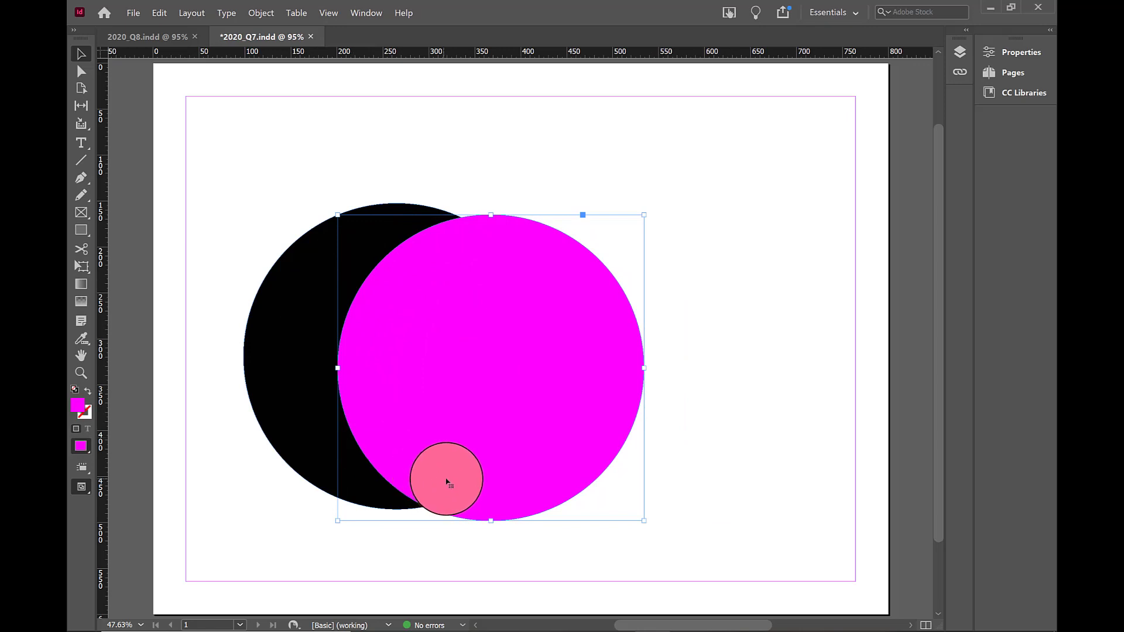
left_click(659, 391)
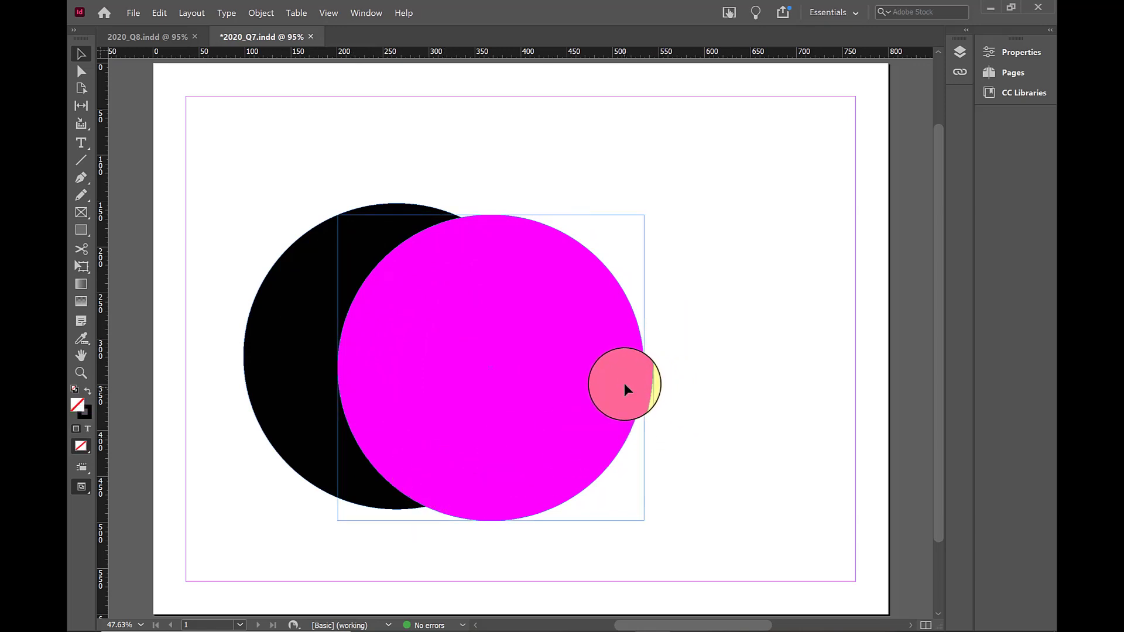
left_click_drag(624, 383, 624, 380)
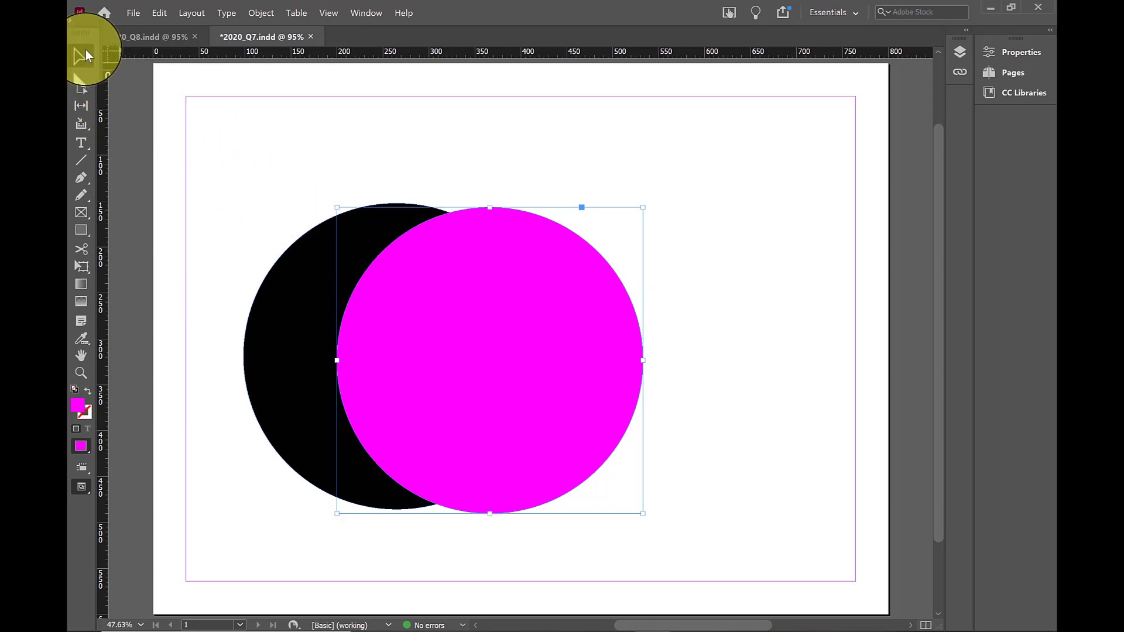
Select both circles in 2020_Q7.indd and subtract the magenta circle from the black one with Pathfinder to form a crescent
left_click_drag(238, 171, 705, 569)
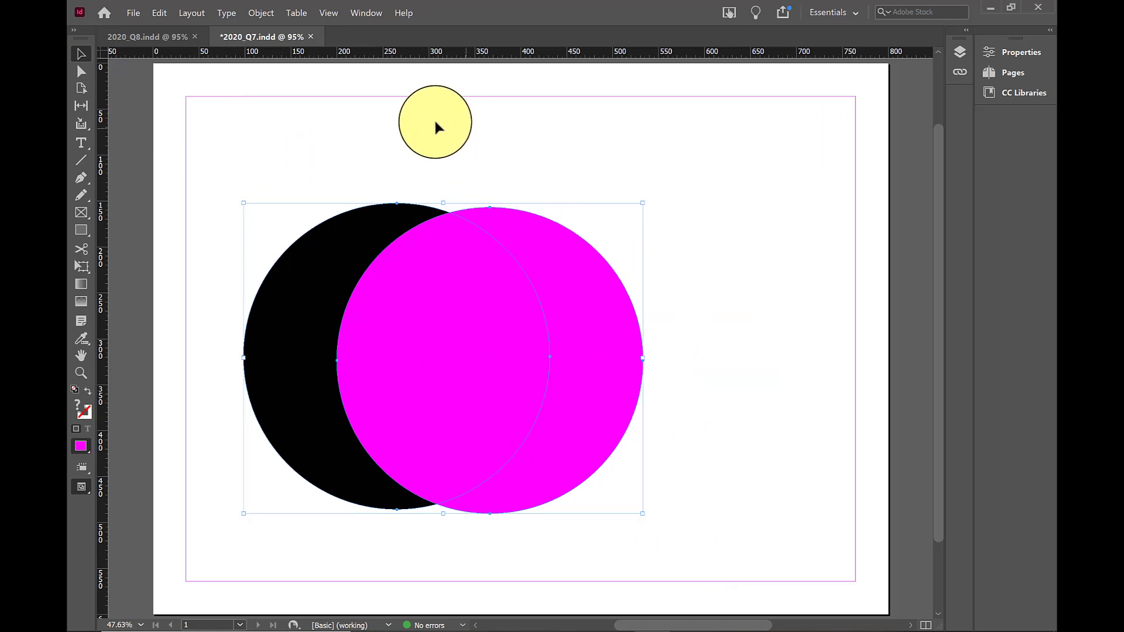
left_click(262, 13)
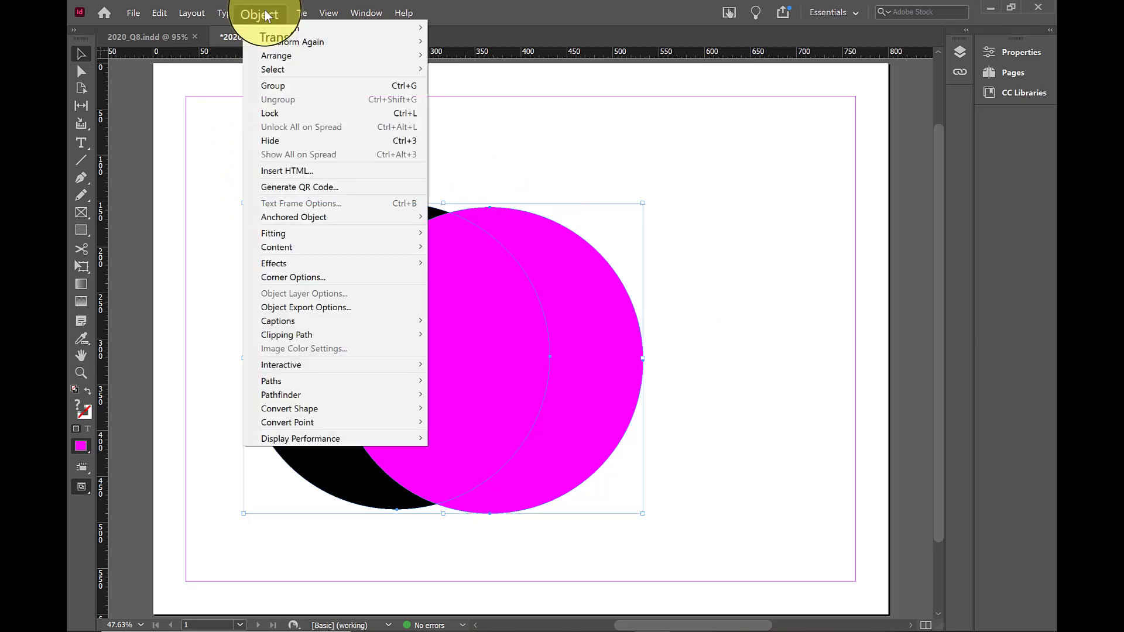
mouse_move(305, 395)
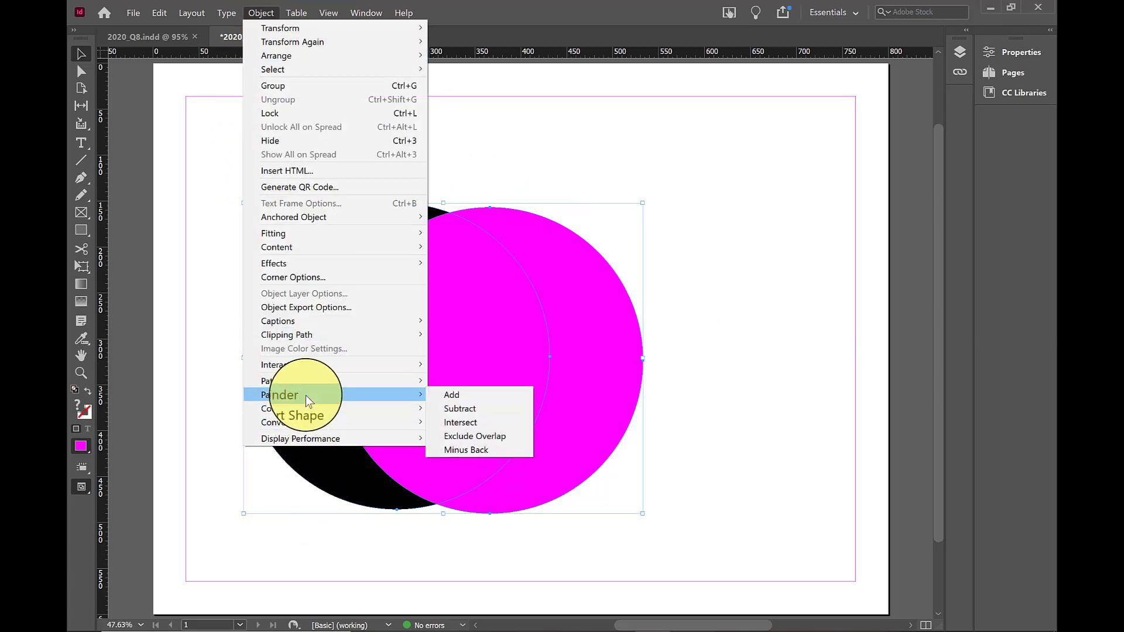
left_click(476, 410)
scroll(527, 281, "down", 2)
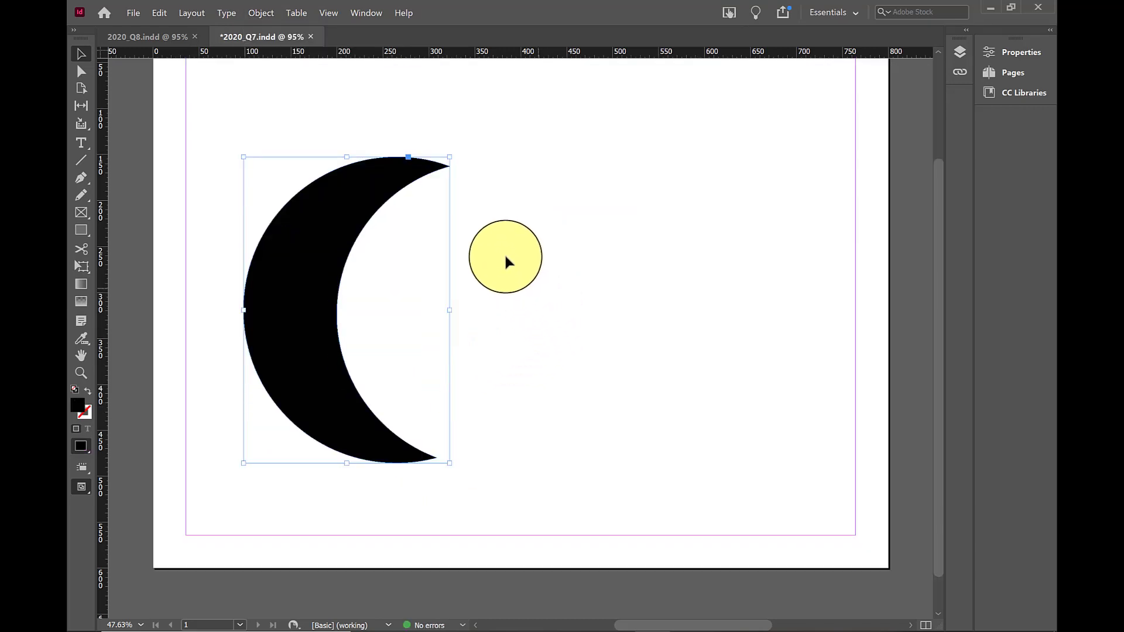
left_click_drag(505, 257, 347, 261)
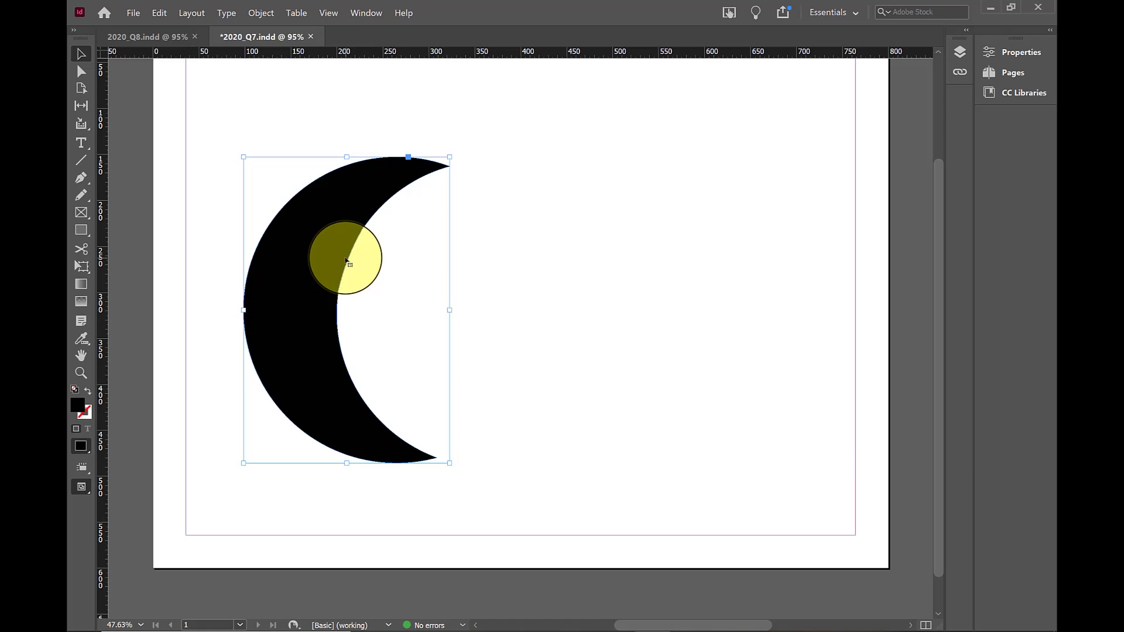
In 2020_Q8.indd, nudge the red pentagon slightly right and down, and merge it with the rectangle using Pathfinder Add
left_click(170, 36)
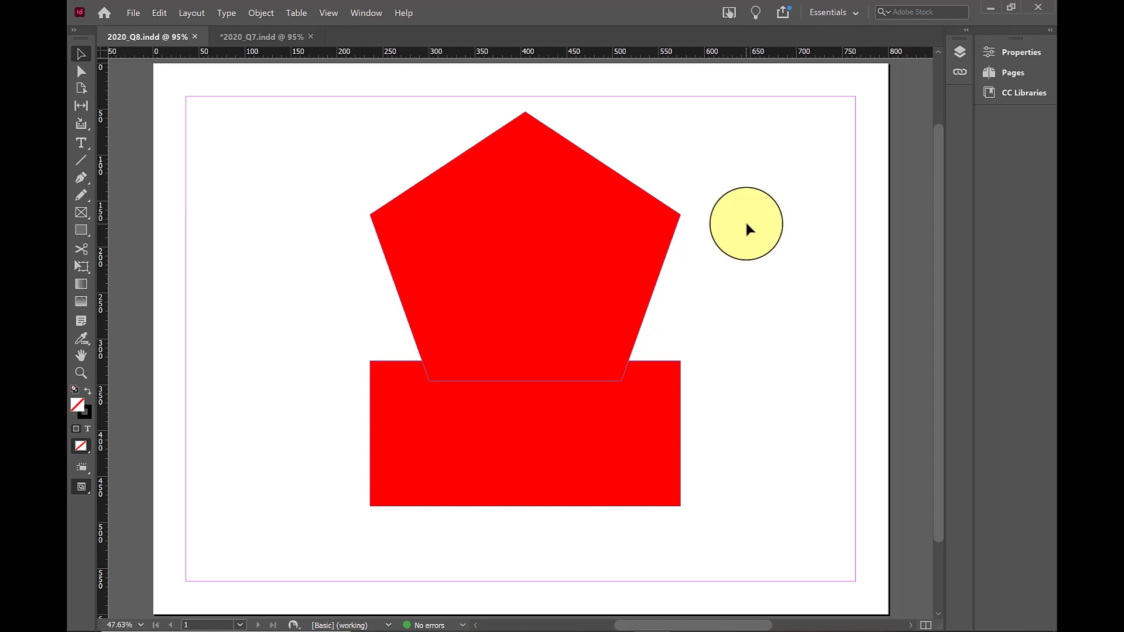
left_click_drag(746, 225, 568, 325)
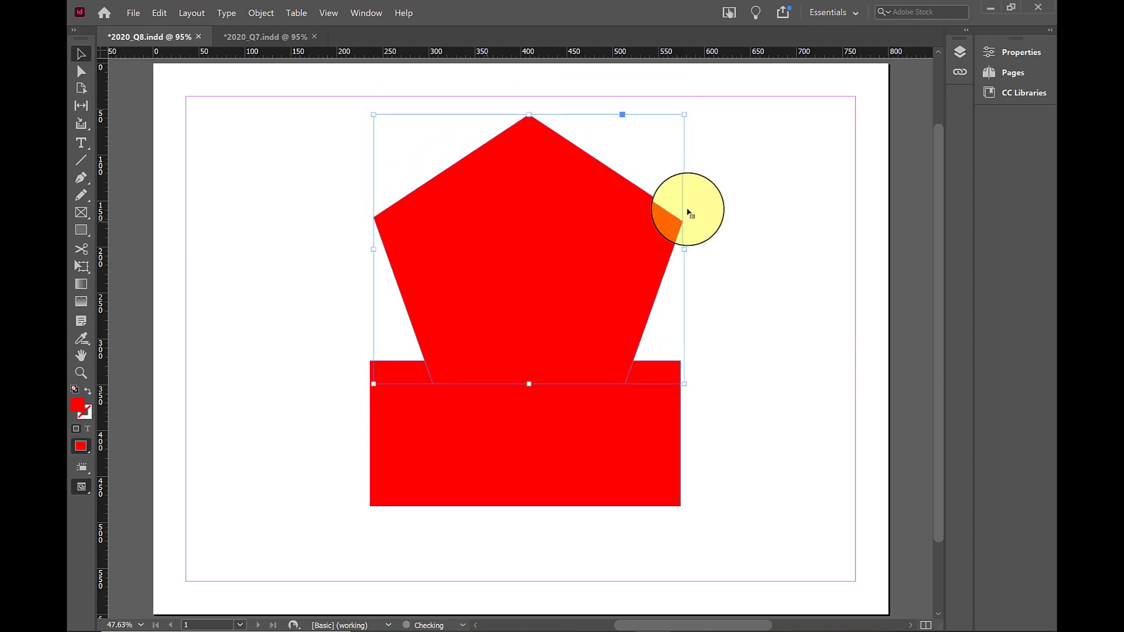
left_click(740, 442)
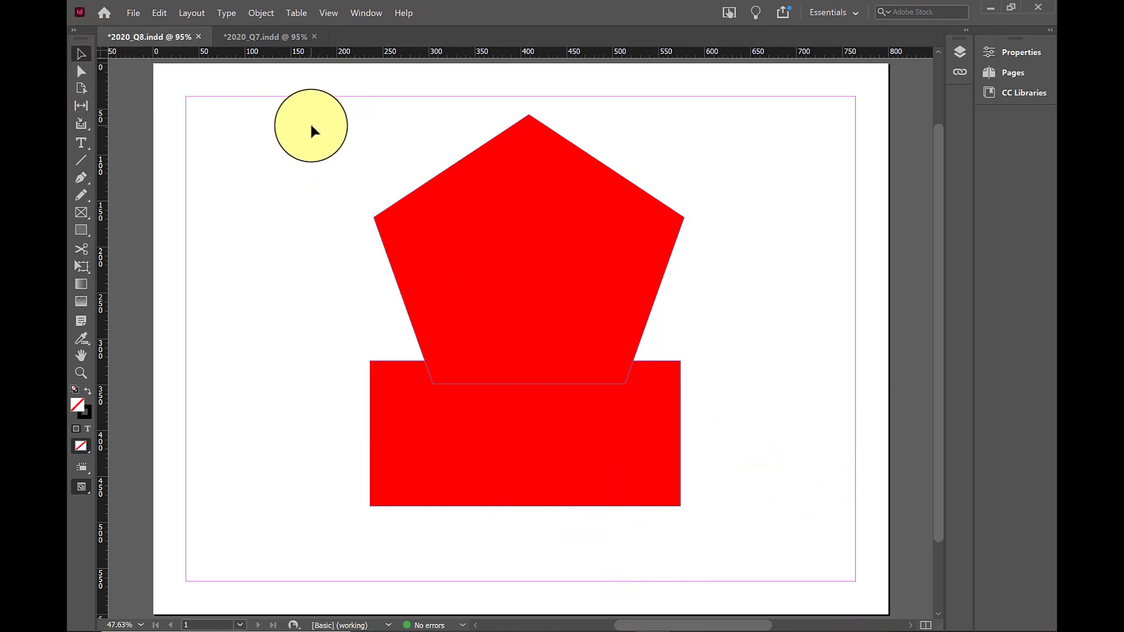
left_click_drag(310, 125, 736, 531)
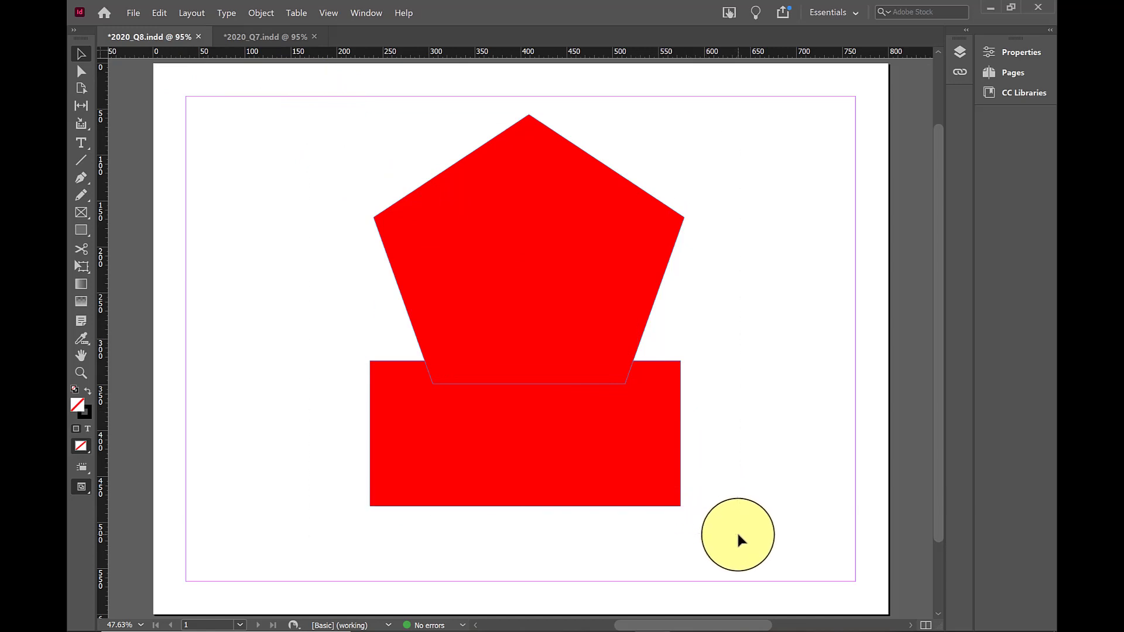
left_click(260, 13)
mouse_move(280, 398)
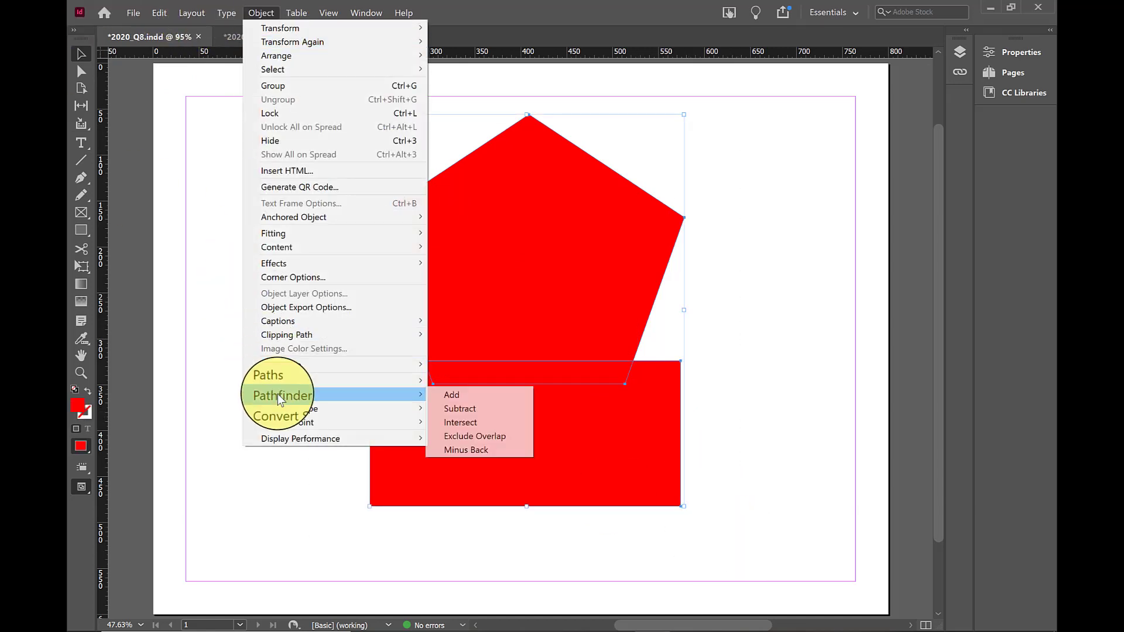
left_click(498, 396)
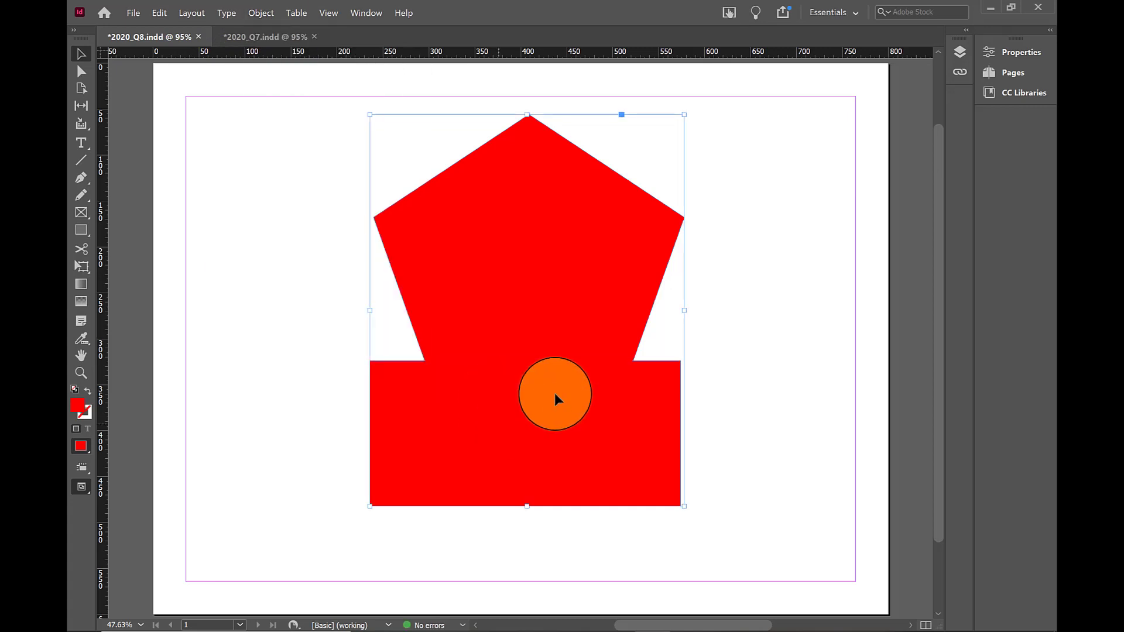